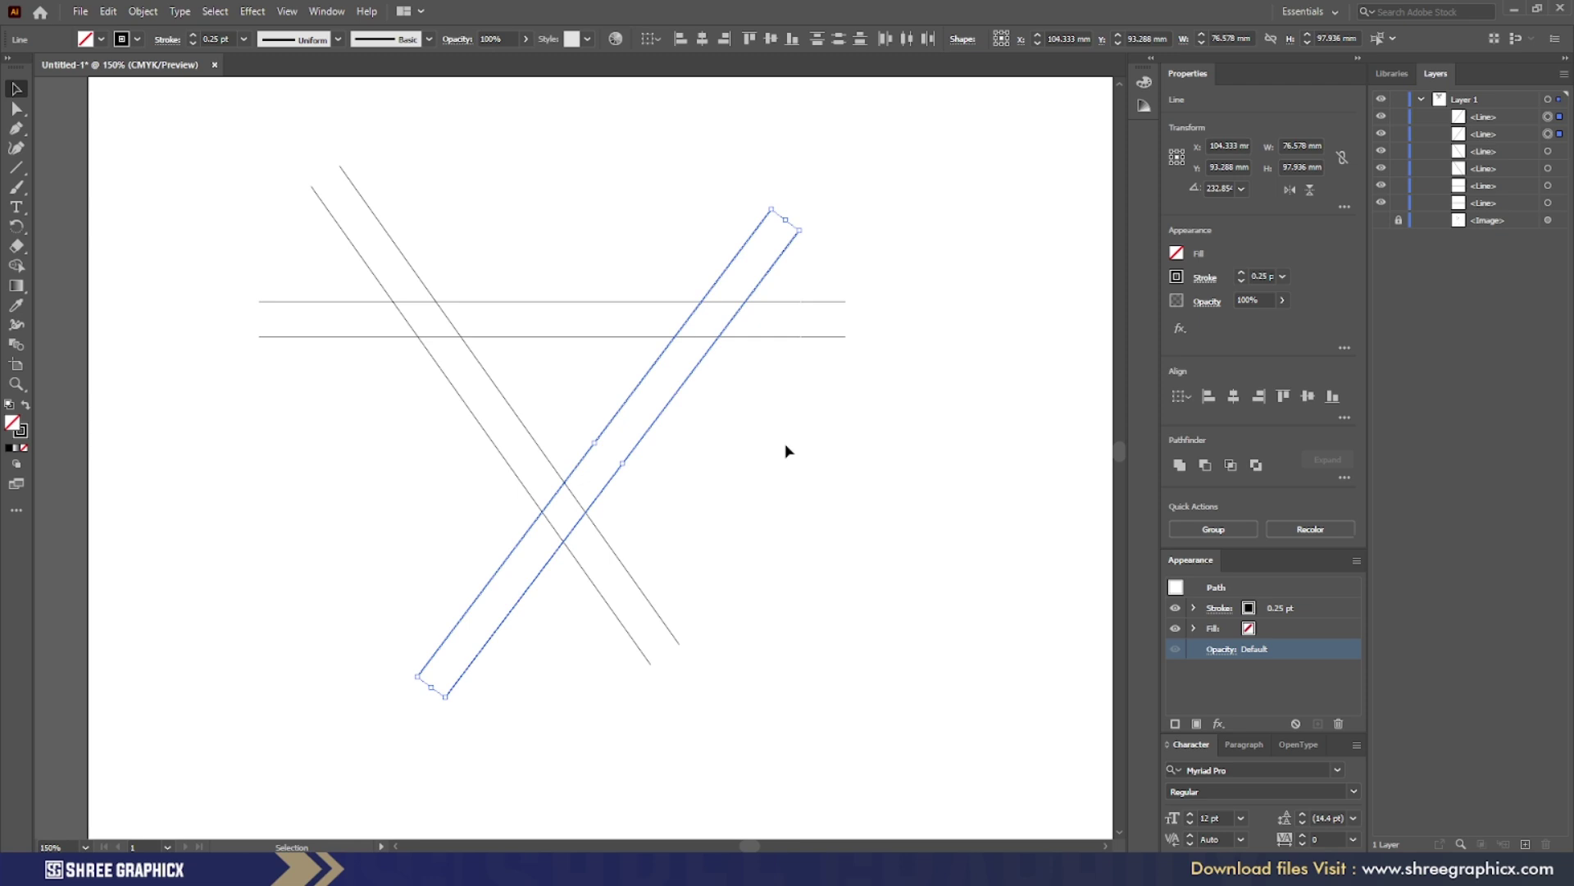
Draw a vertical line about 100 mm long and position it through the crossing points of the two diagonal pairs
left_click(924, 450)
key("backslash")
left_click_drag(567, 176, 567, 676)
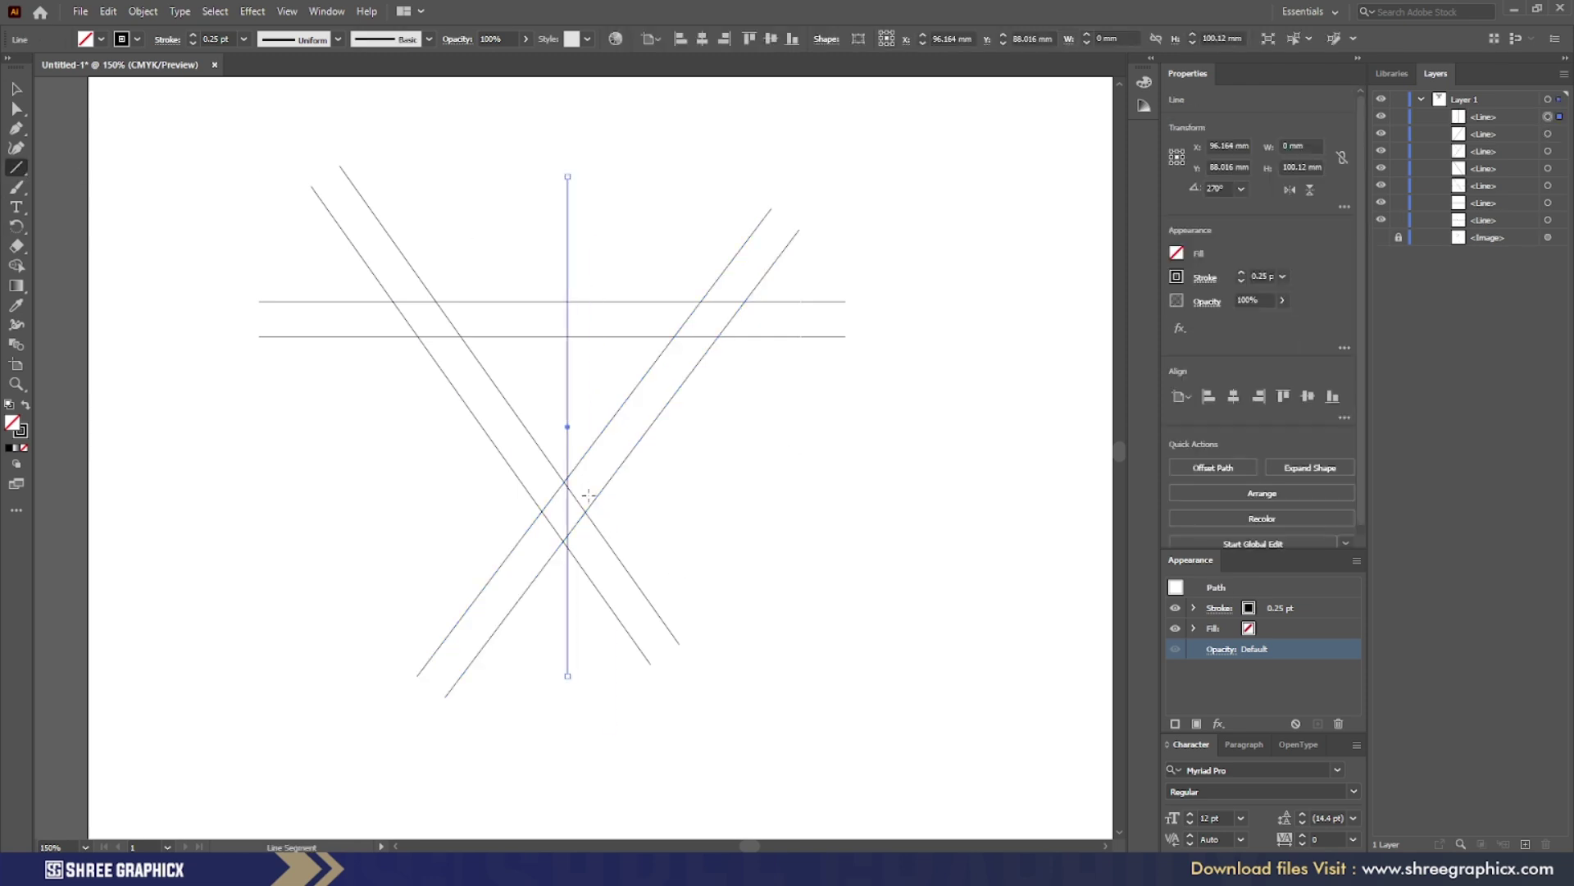
scroll(567, 484, "up", 2)
key("v")
left_click_drag(571, 305, 740, 216)
scroll(563, 534, "up", 10)
scroll(741, 418, "down", 10)
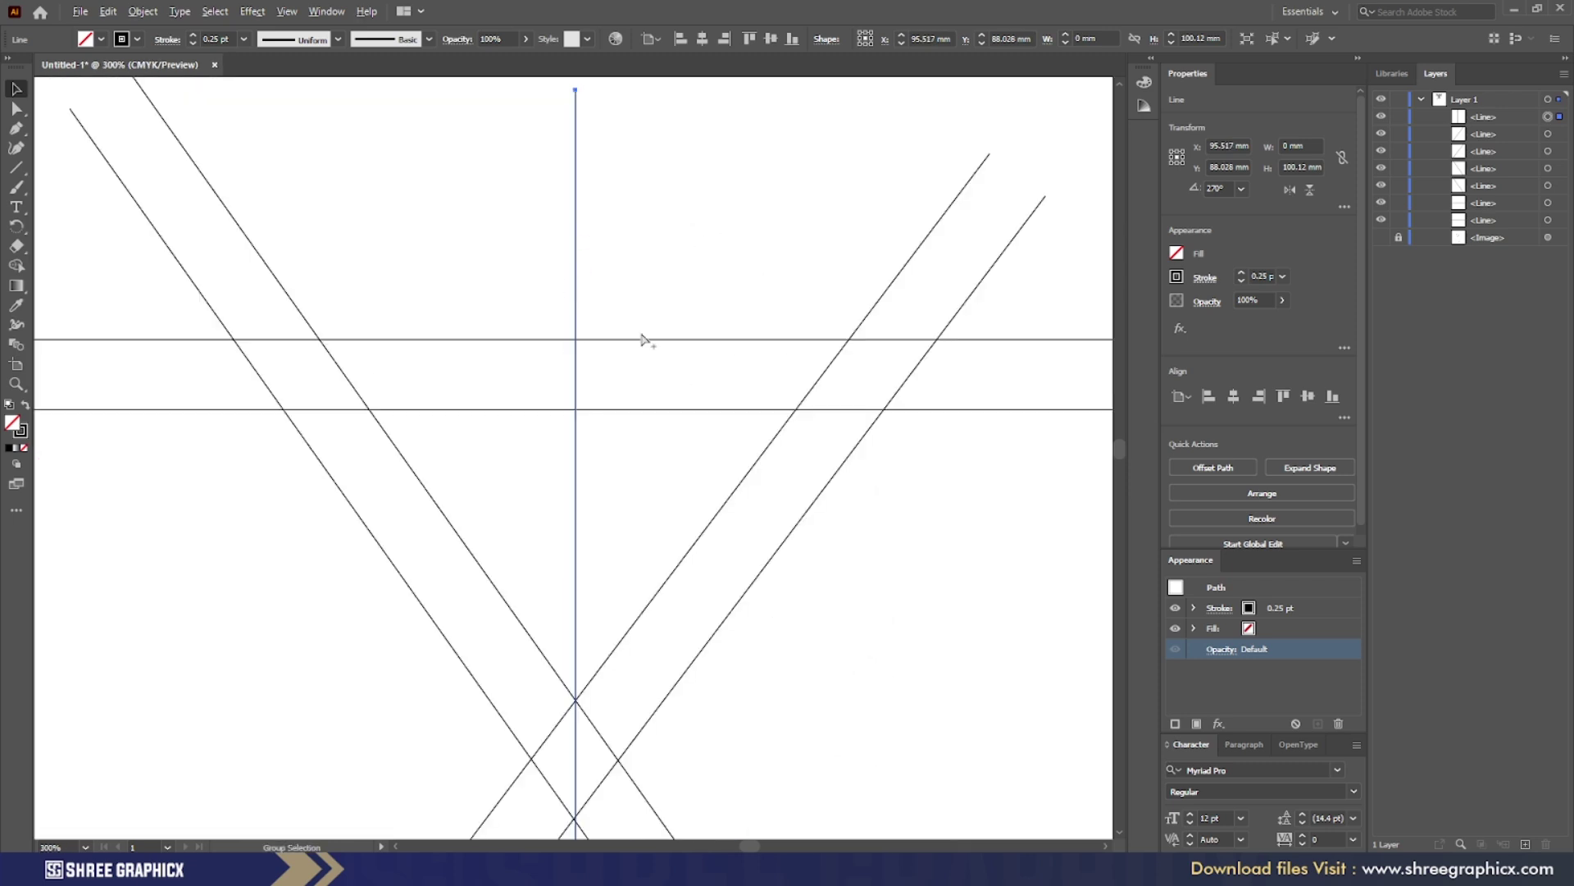
Duplicate the two horizontal lines as a vertical pair about 42 mm long, centred on the long vertical line
left_click_drag(642, 253, 650, 446)
mouse_move(683, 338)
left_mouse_down()
mouse_move(678, 274)
mouse_move(683, 311)
left_mouse_up()
scroll(644, 450, "down", 2)
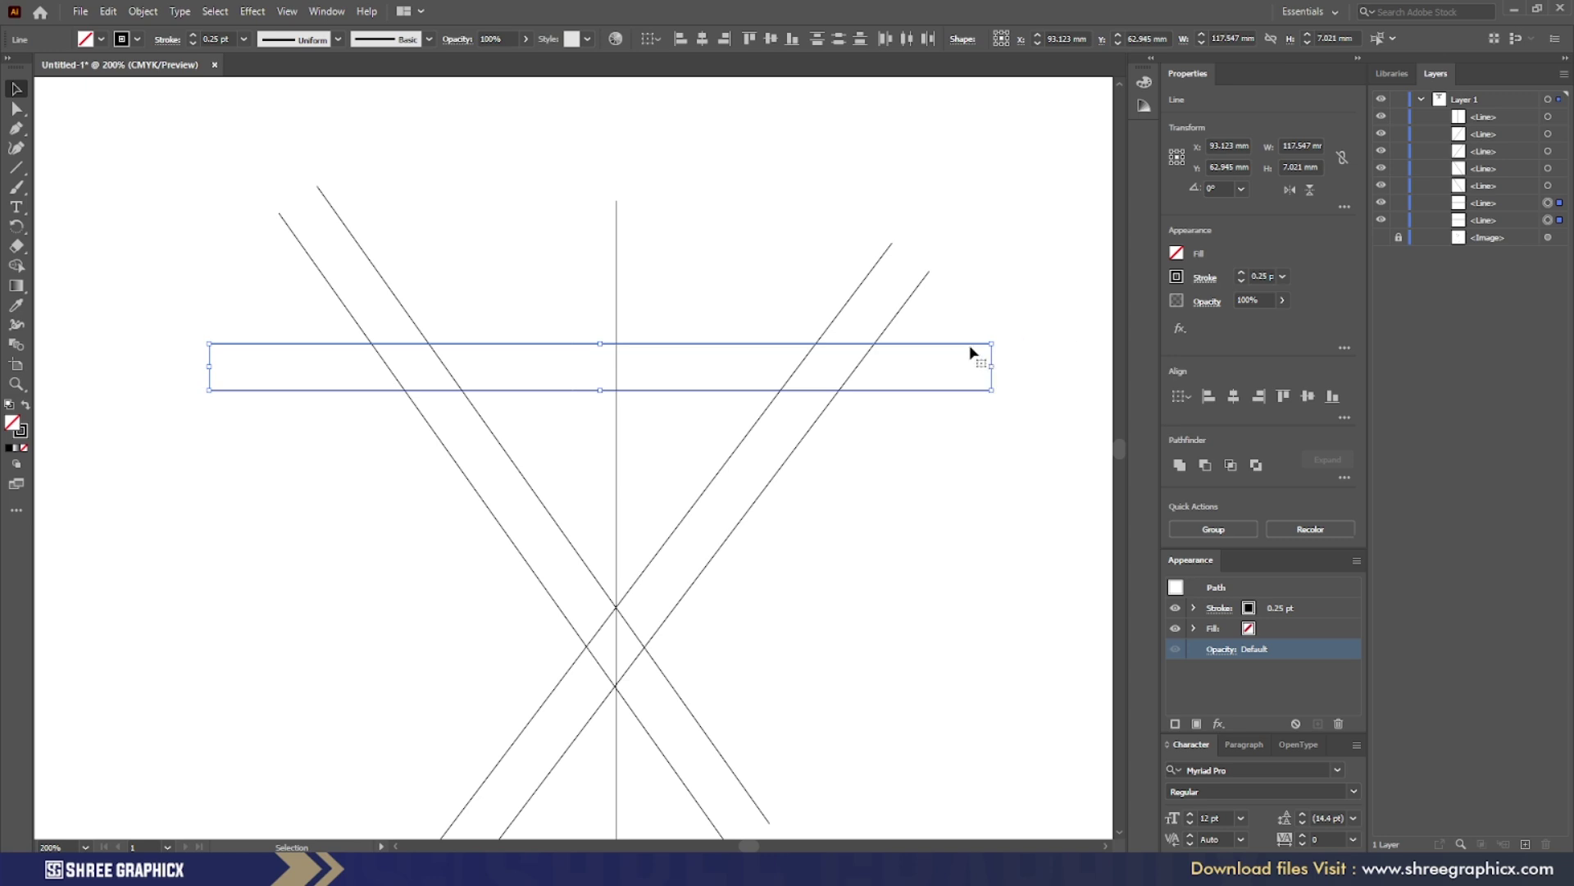
left_click_drag(973, 344, 673, 678)
scroll(658, 416, "up", 3)
left_click_drag(601, 778, 594, 425)
scroll(656, 423, "up", 2)
left_click(870, 604)
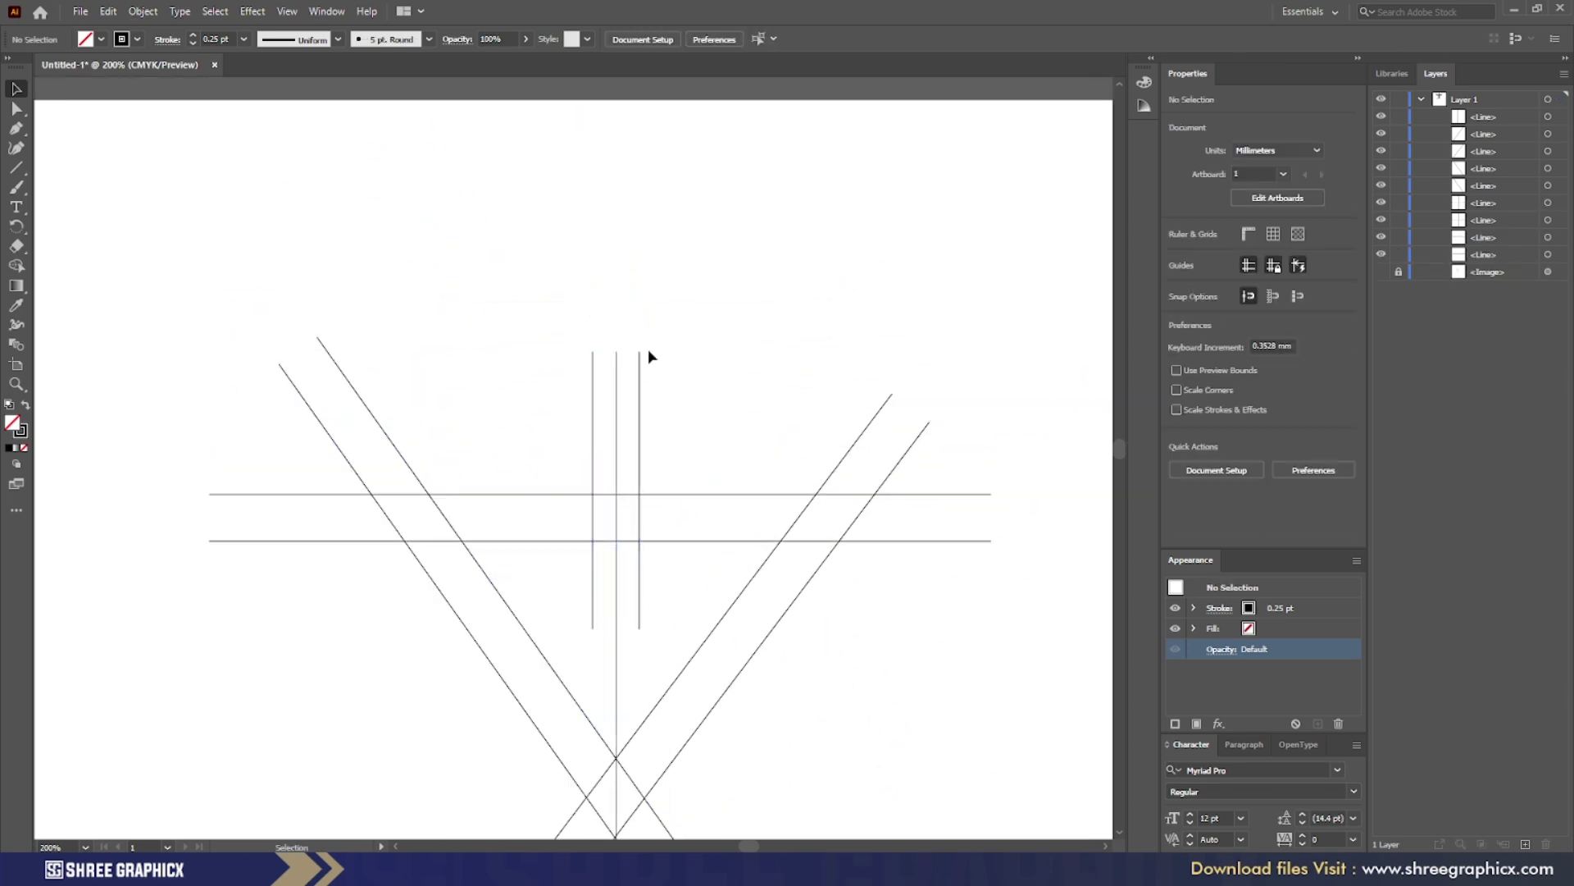
Lengthen the short vertical pair downward to about 50 mm
scroll(619, 477, "down", 3)
scroll(618, 477, "up", 3)
left_click(683, 422)
left_click(541, 412, "shift")
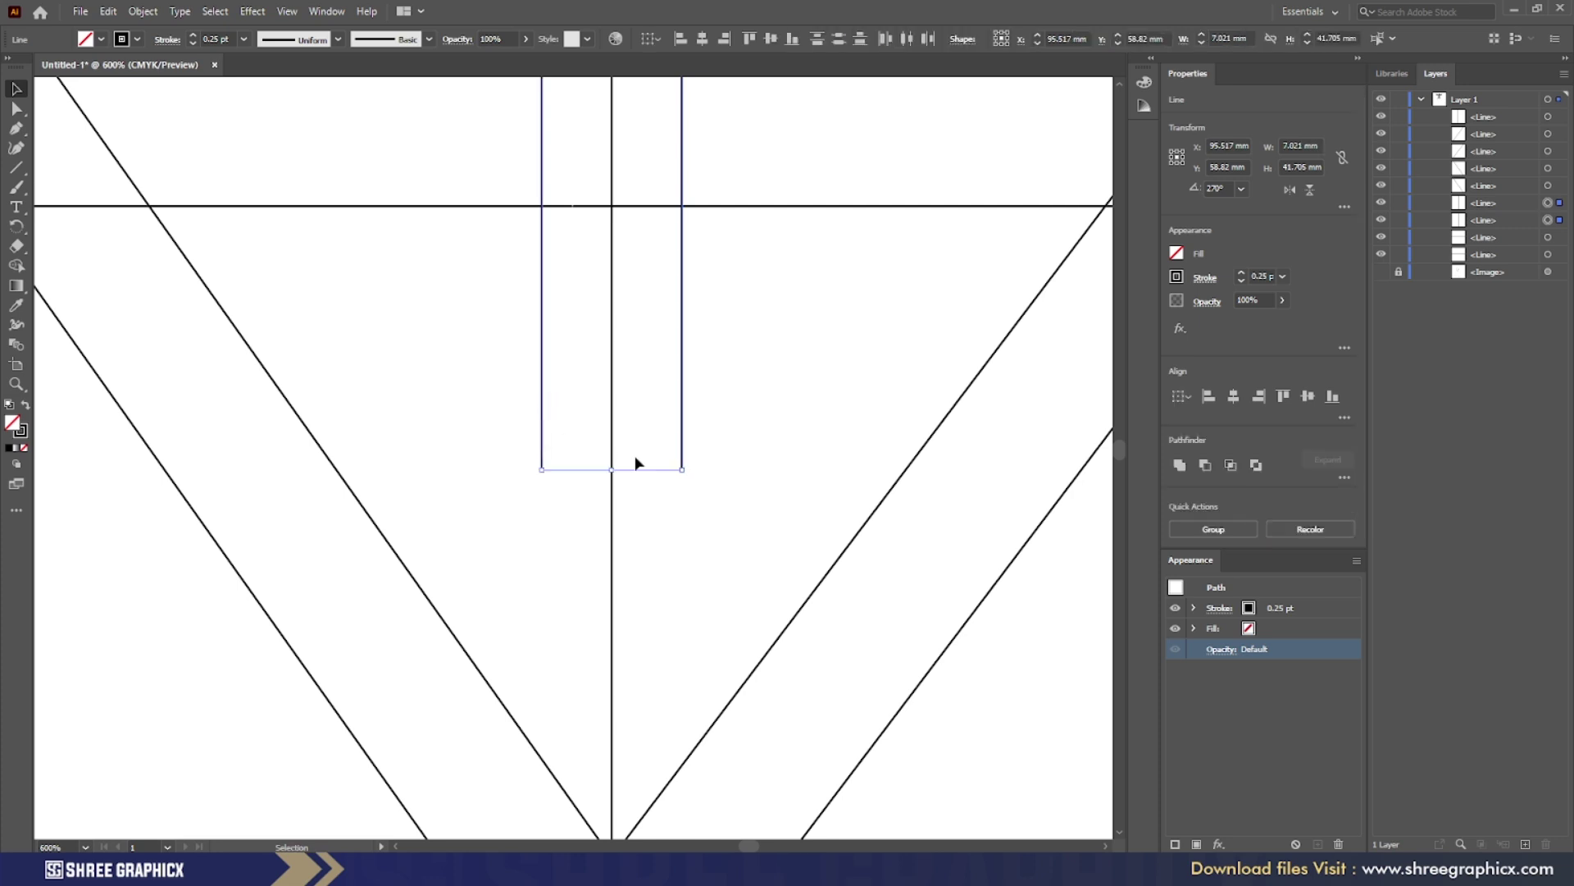
left_click_drag(594, 593, 596, 630)
scroll(585, 496, "down", 2)
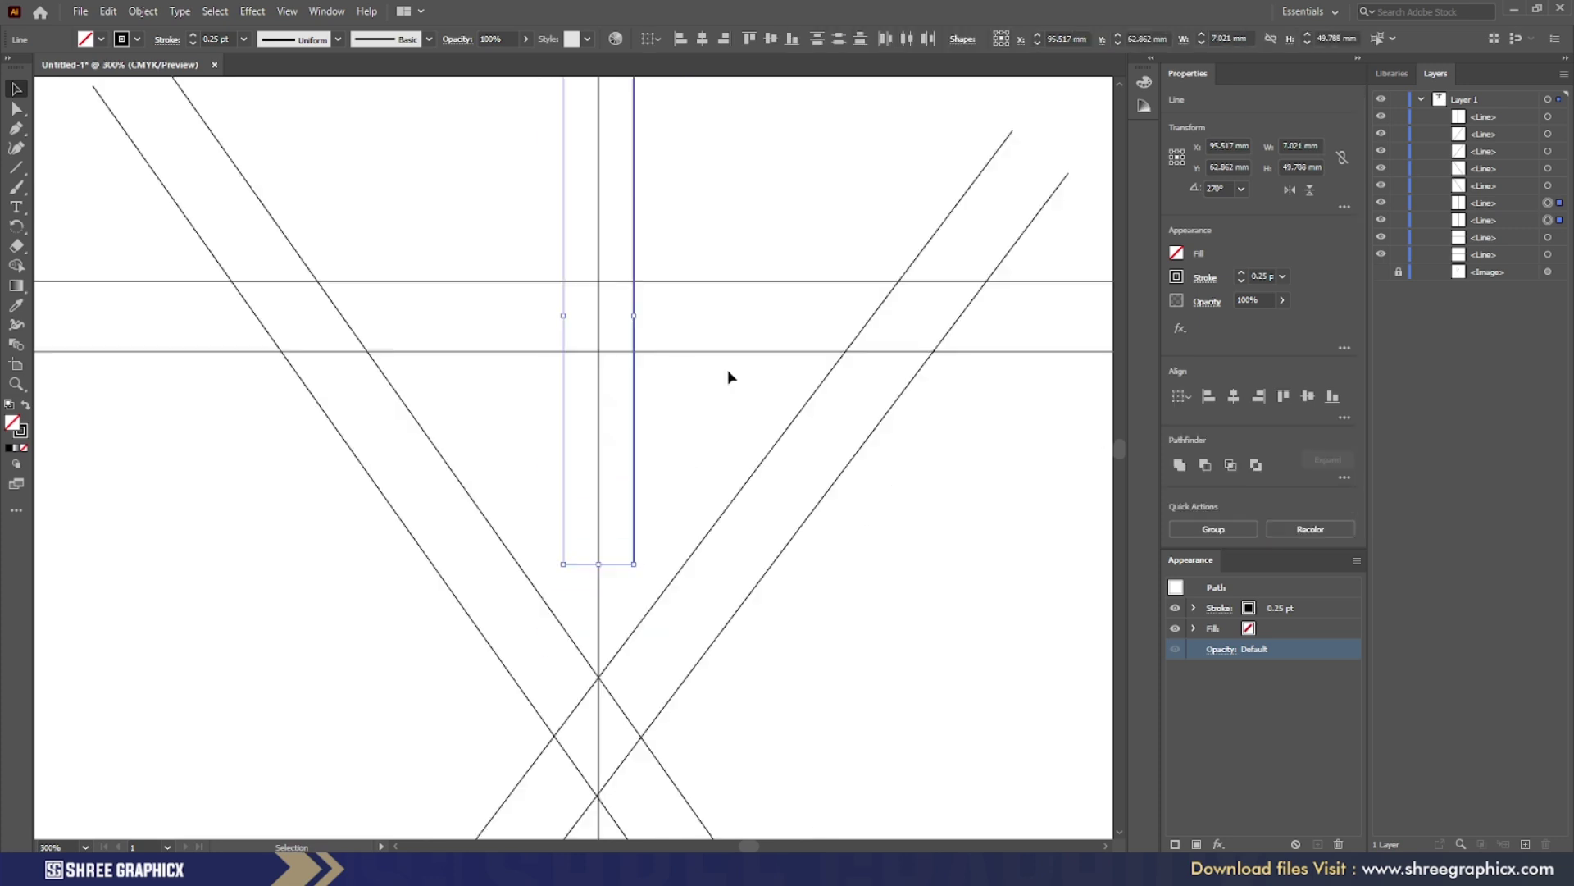
Copy the lower horizontal line down to the bottom ends of the short vertical pair
left_click(1001, 352)
left_click_drag(1001, 352, 984, 557)
left_click(869, 514)
scroll(641, 445, "down", 2)
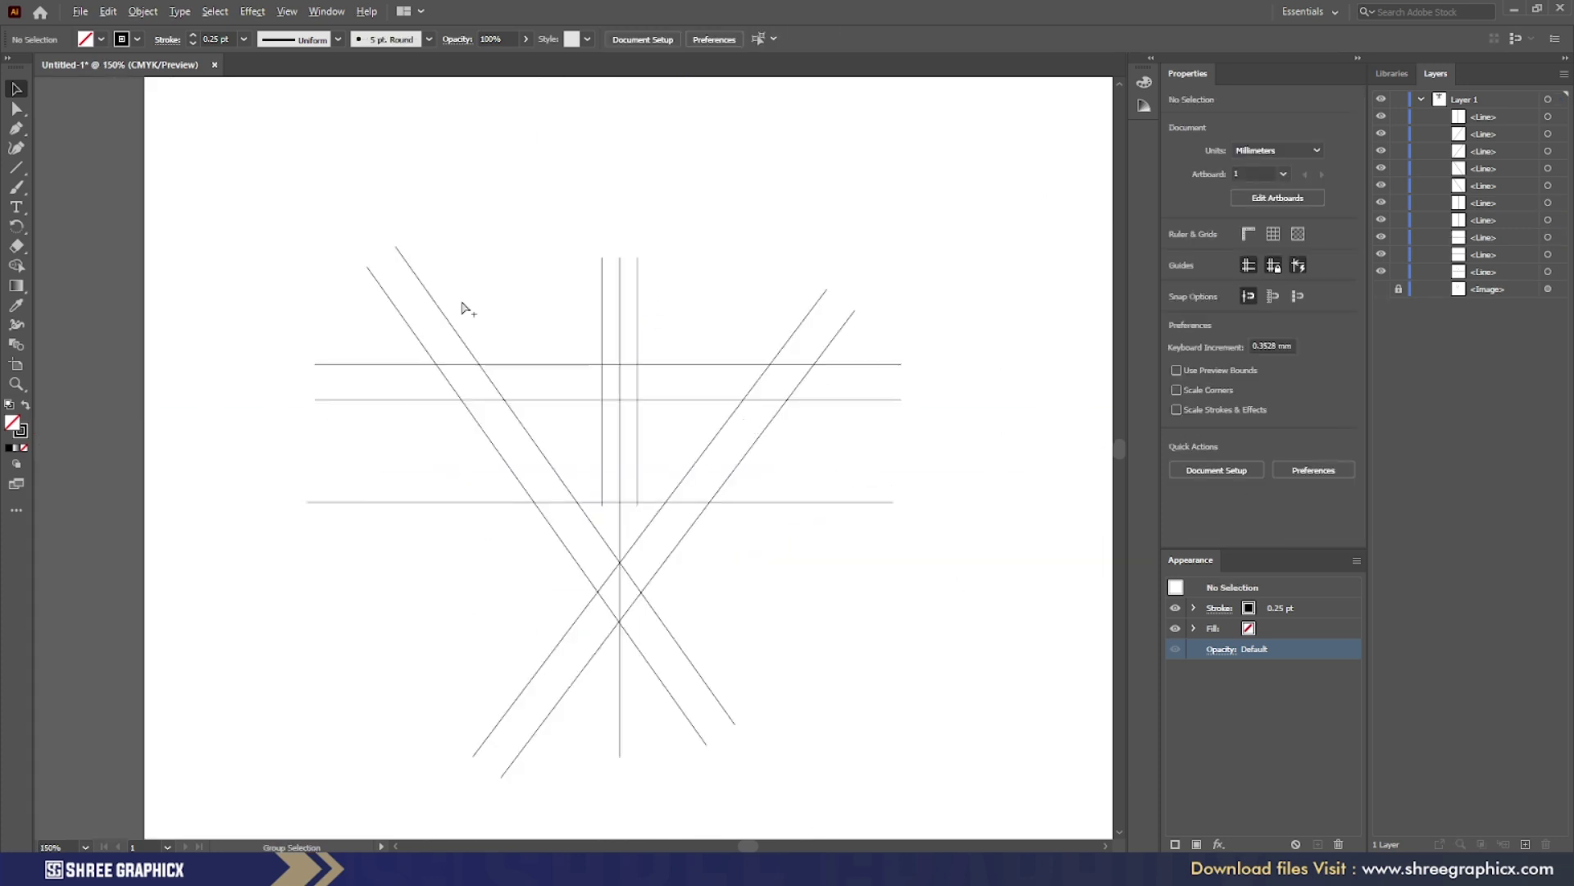
Copy a horizontal line above the upper pair, keeping the same spacing as between the pair's lines
scroll(456, 308, "up", 3)
scroll(360, 328, "down", 2)
left_click_drag(734, 393, 742, 341)
left_click(761, 301)
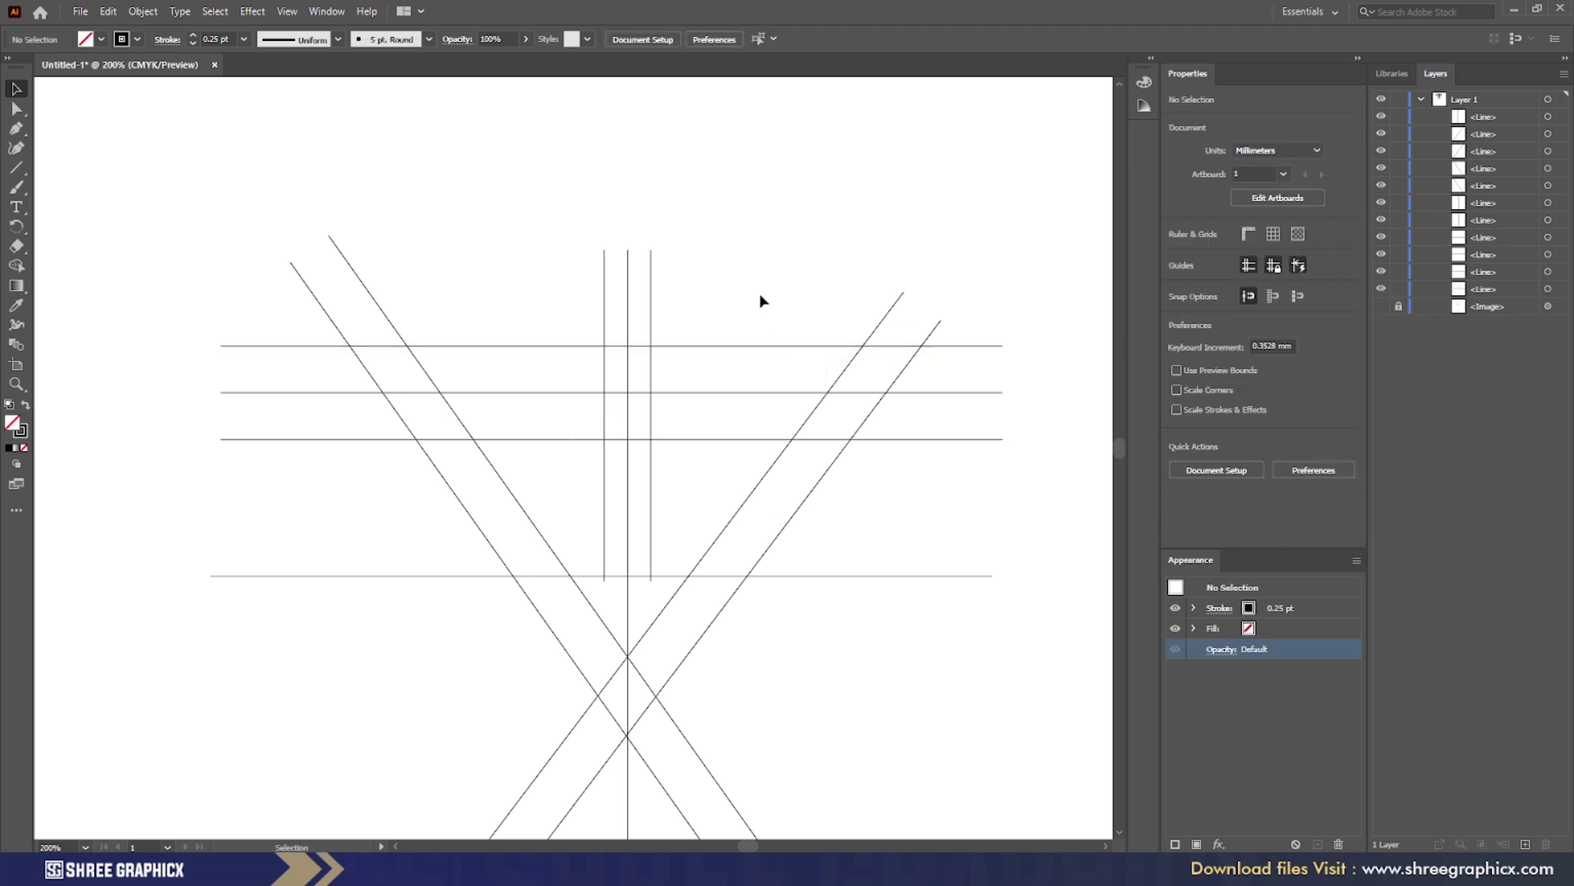
Copy the inner right diagonal leftward so it passes through the crossing of the topmost horizontal and the right line of the vertical pair
scroll(643, 299, "down", 2)
scroll(642, 303, "up", 3)
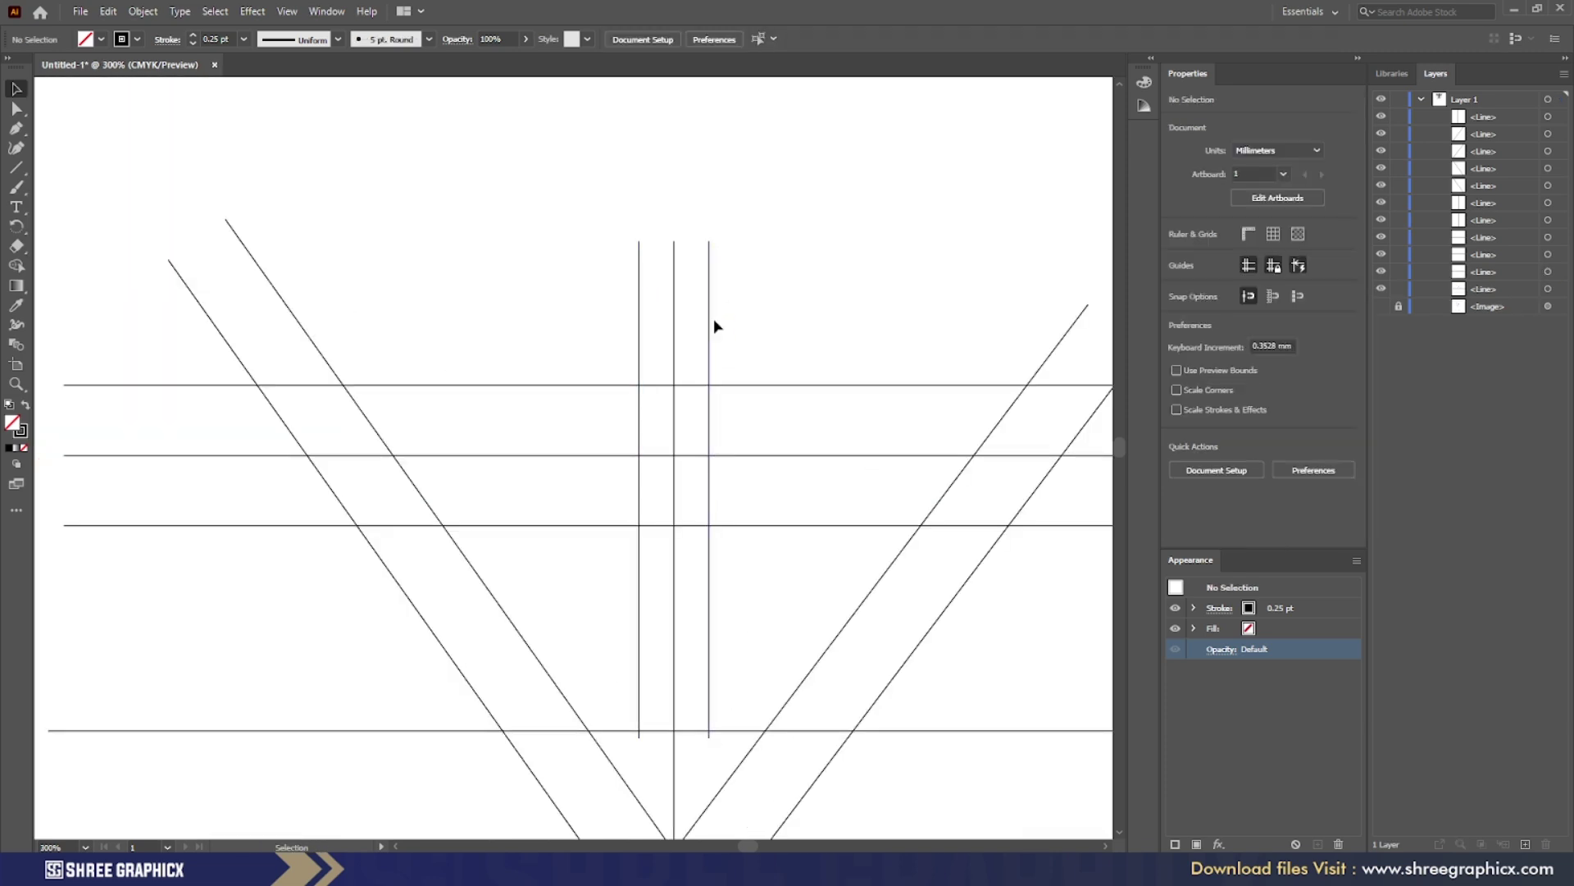
left_click(1007, 410)
left_click_drag(1009, 418, 813, 352)
scroll(710, 379, "up", 7)
scroll(780, 393, "down", 6)
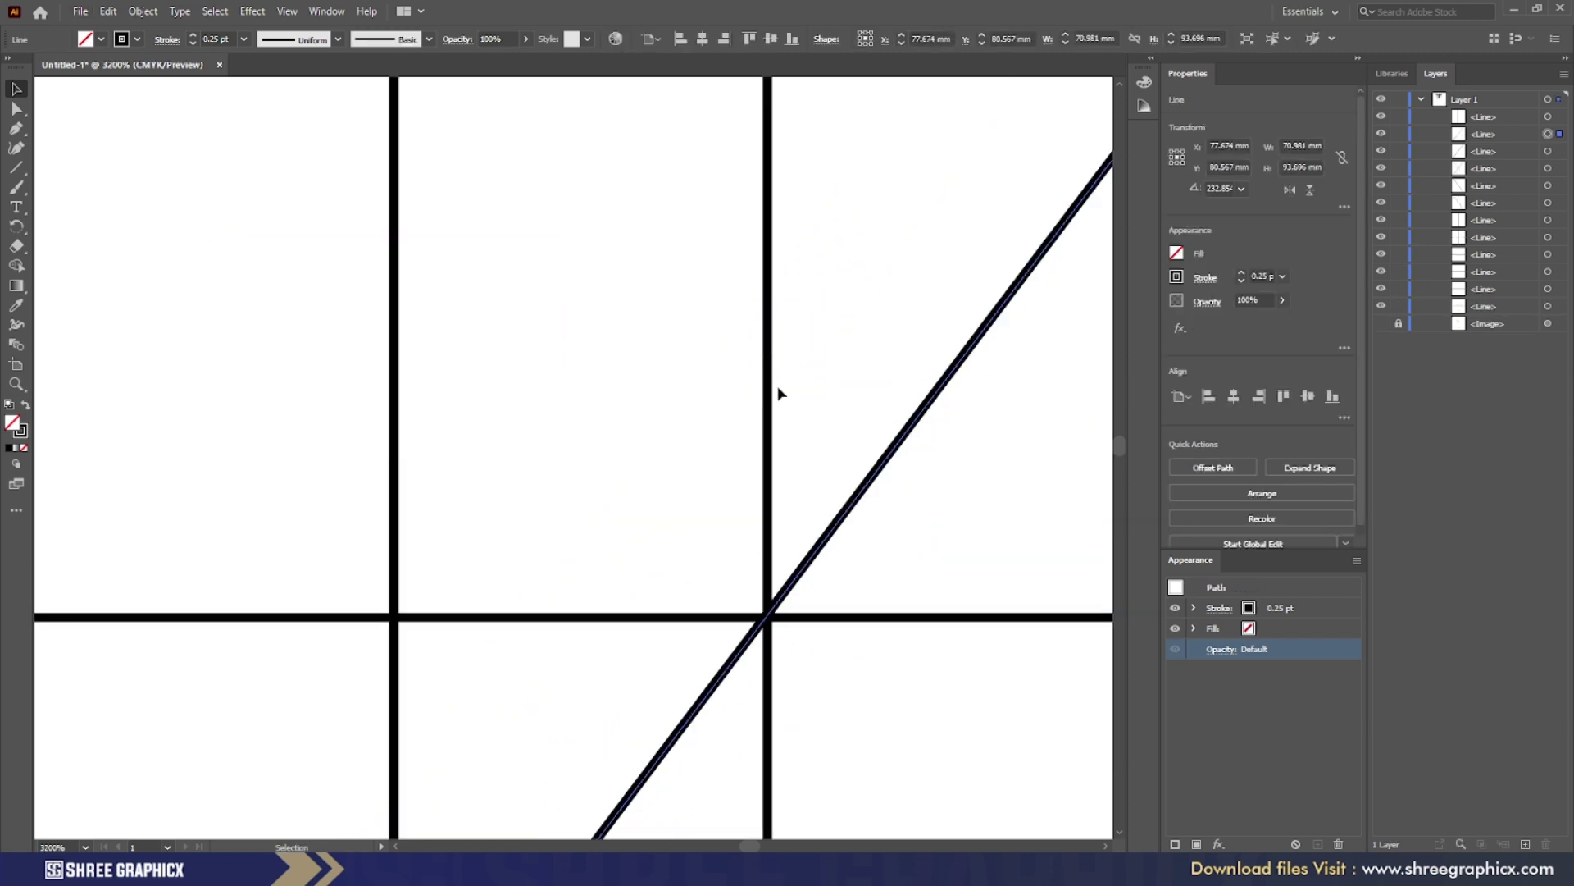
scroll(800, 328, "down", 4)
left_click(787, 229)
scroll(812, 315, "down", 1)
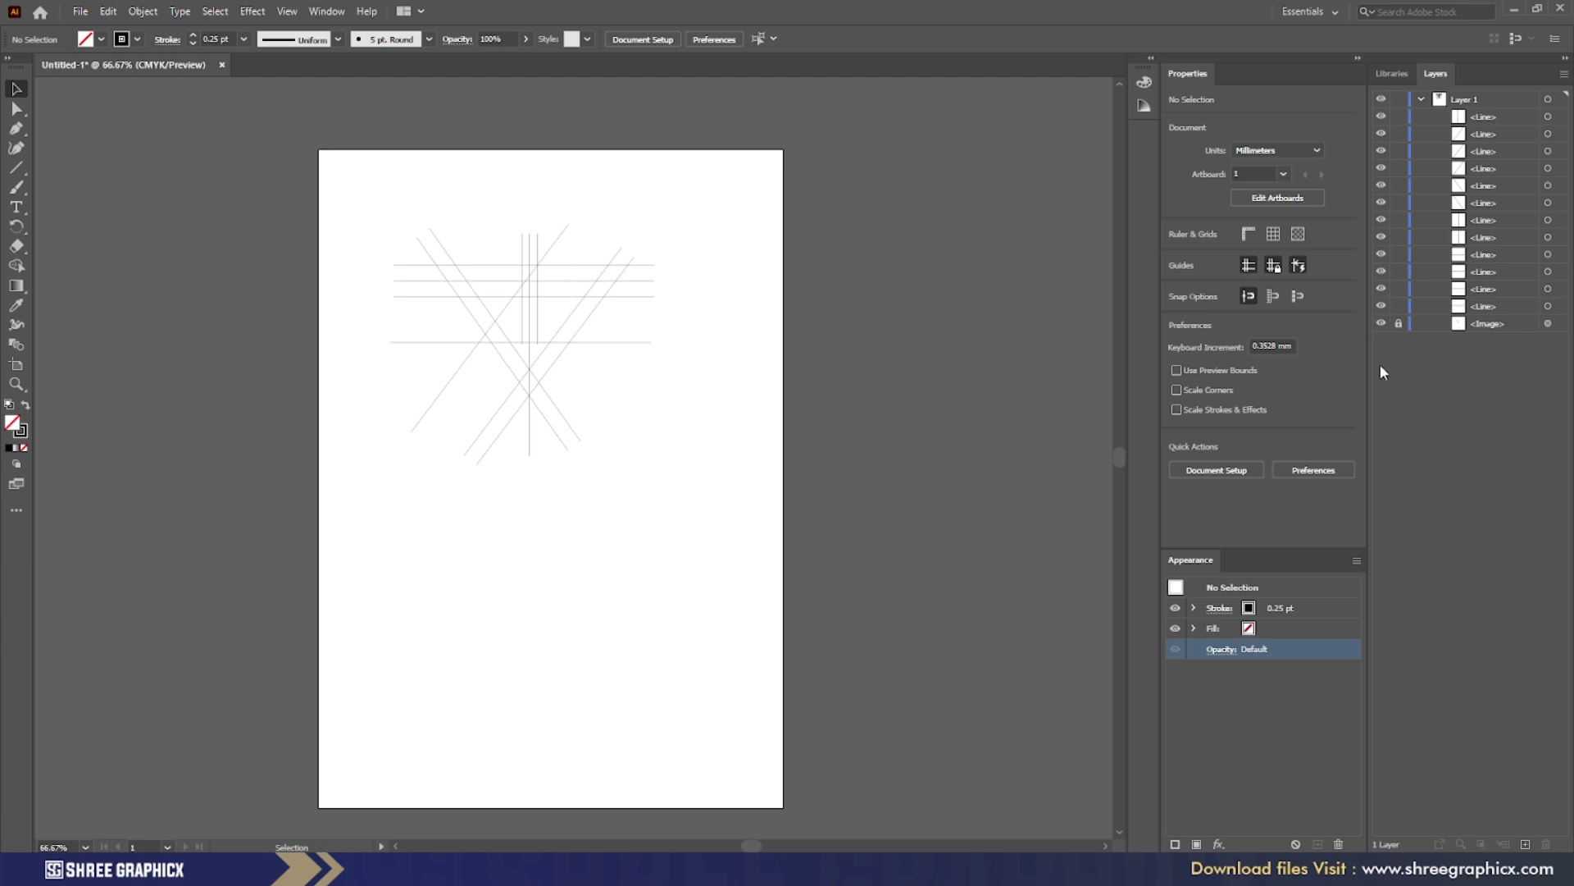
Show the hidden sketch image and move all the construction lines over its V monogram
left_click_drag(341, 183, 710, 529)
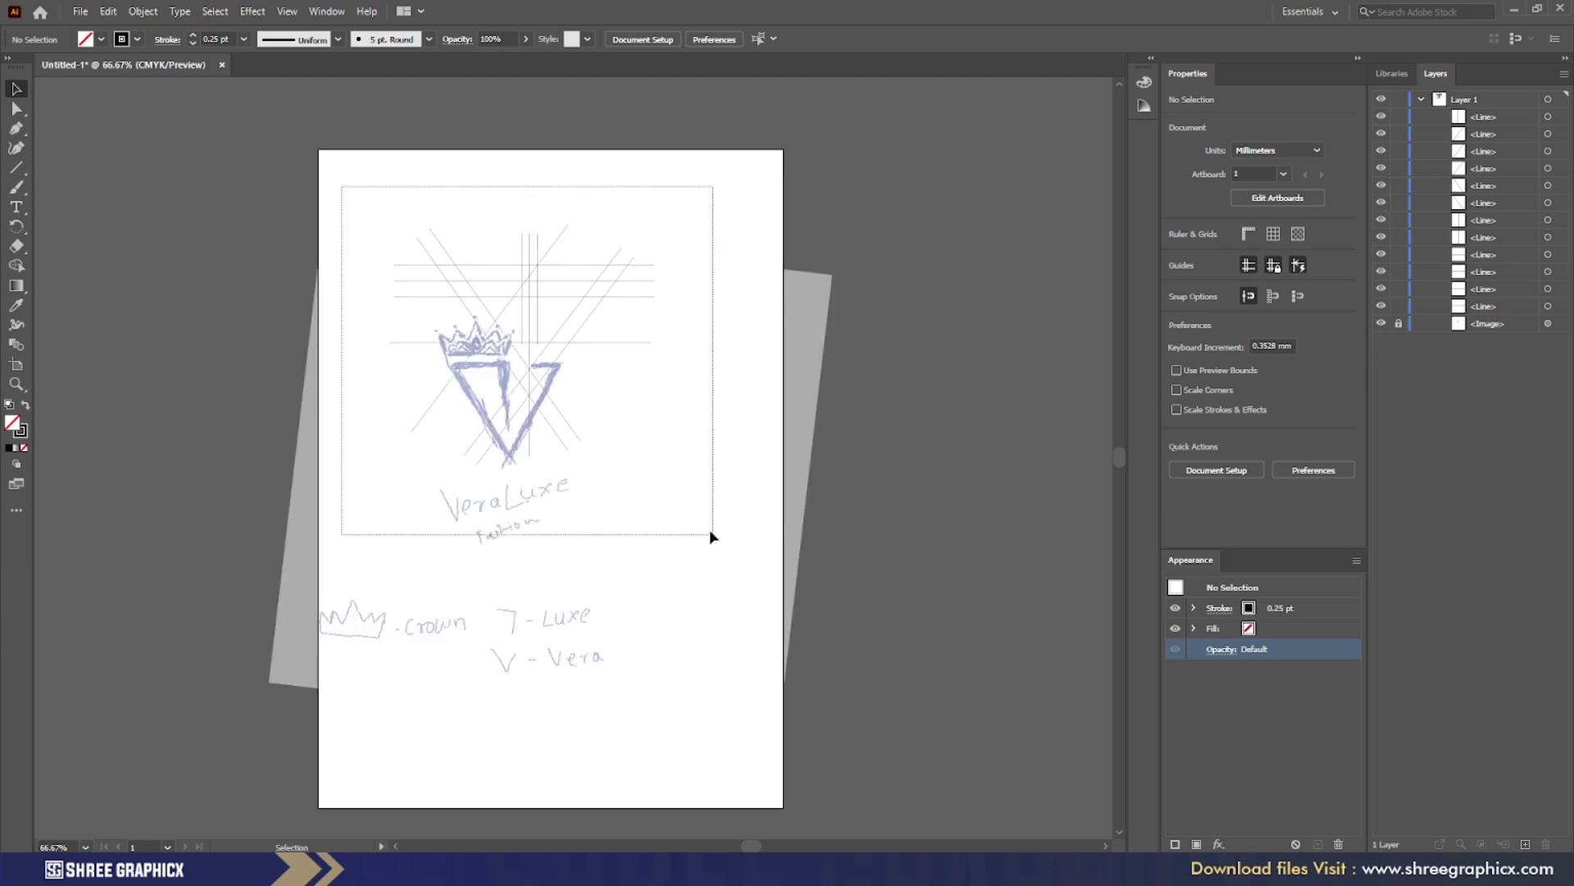
scroll(523, 354, "up", 4)
left_click_drag(592, 146, 544, 334)
left_click(937, 337)
scroll(631, 343, "down", 2)
scroll(656, 342, "up", 4)
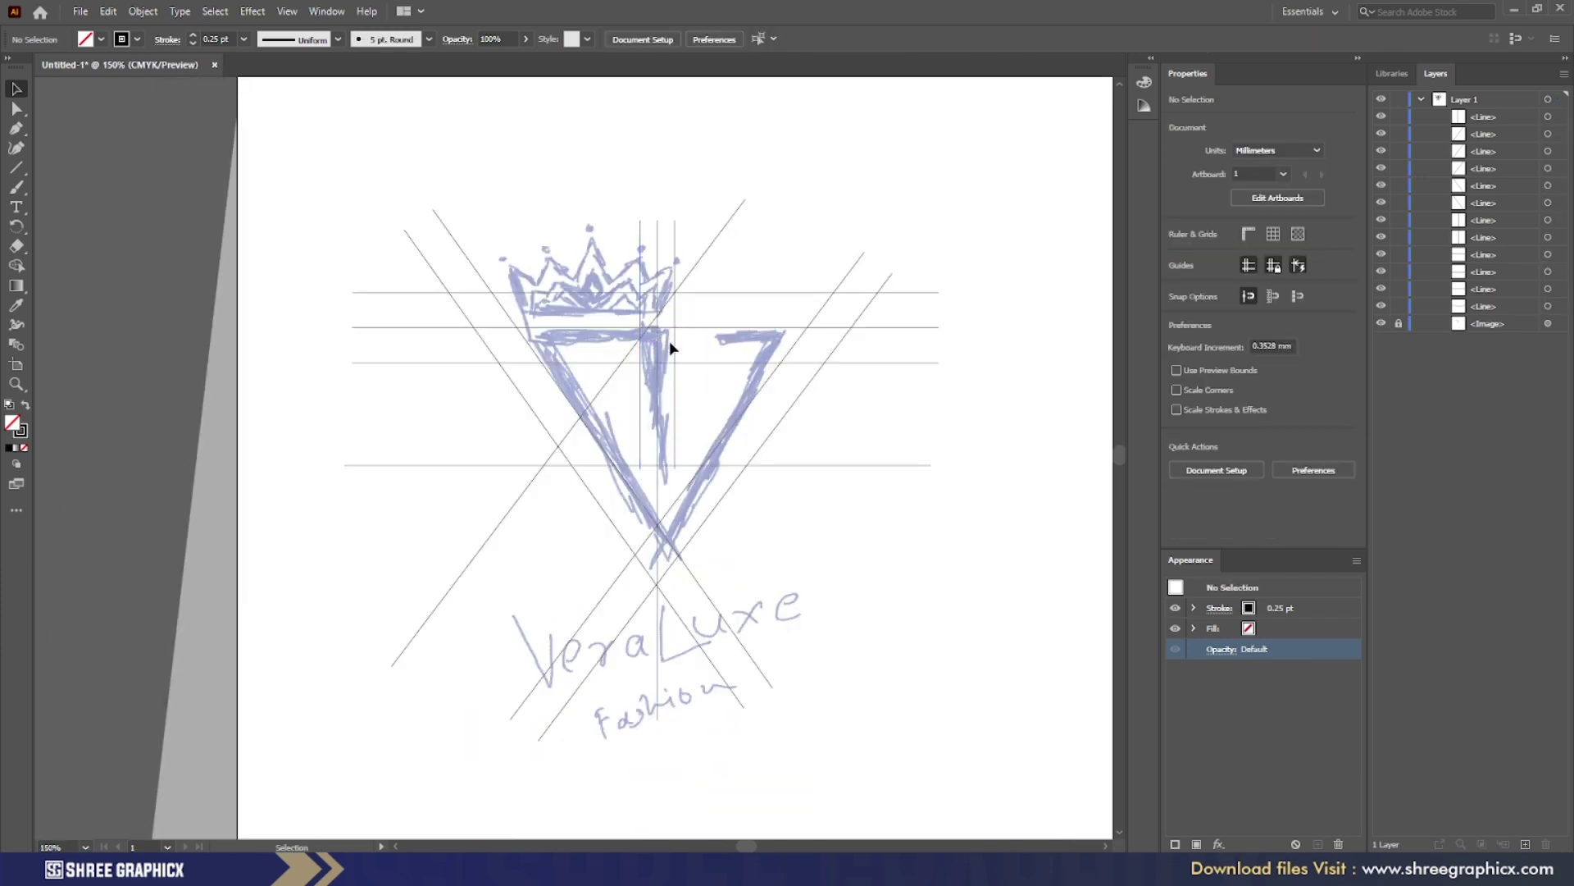
Copy the right line of the short vertical pair one band width to the right and slightly higher
left_click(604, 343)
left_click_drag(603, 343, 674, 254)
scroll(673, 254, "down", 3)
scroll(622, 220, "up", 4)
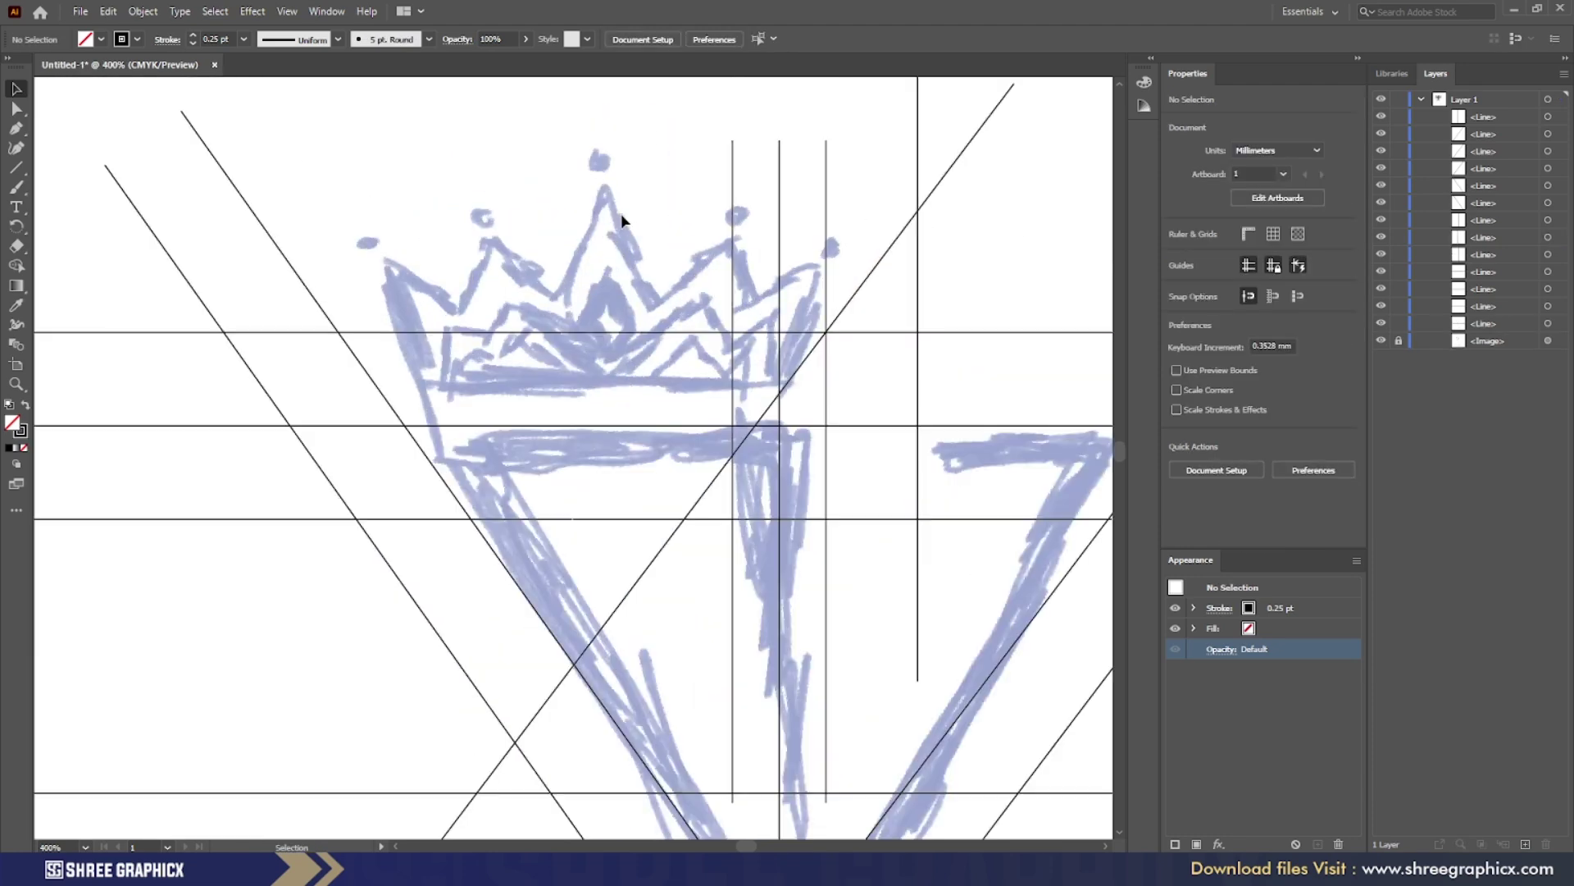
Move the copied diagonal onto the crossing of the centre vertical line and the second horizontal line
left_click(858, 293)
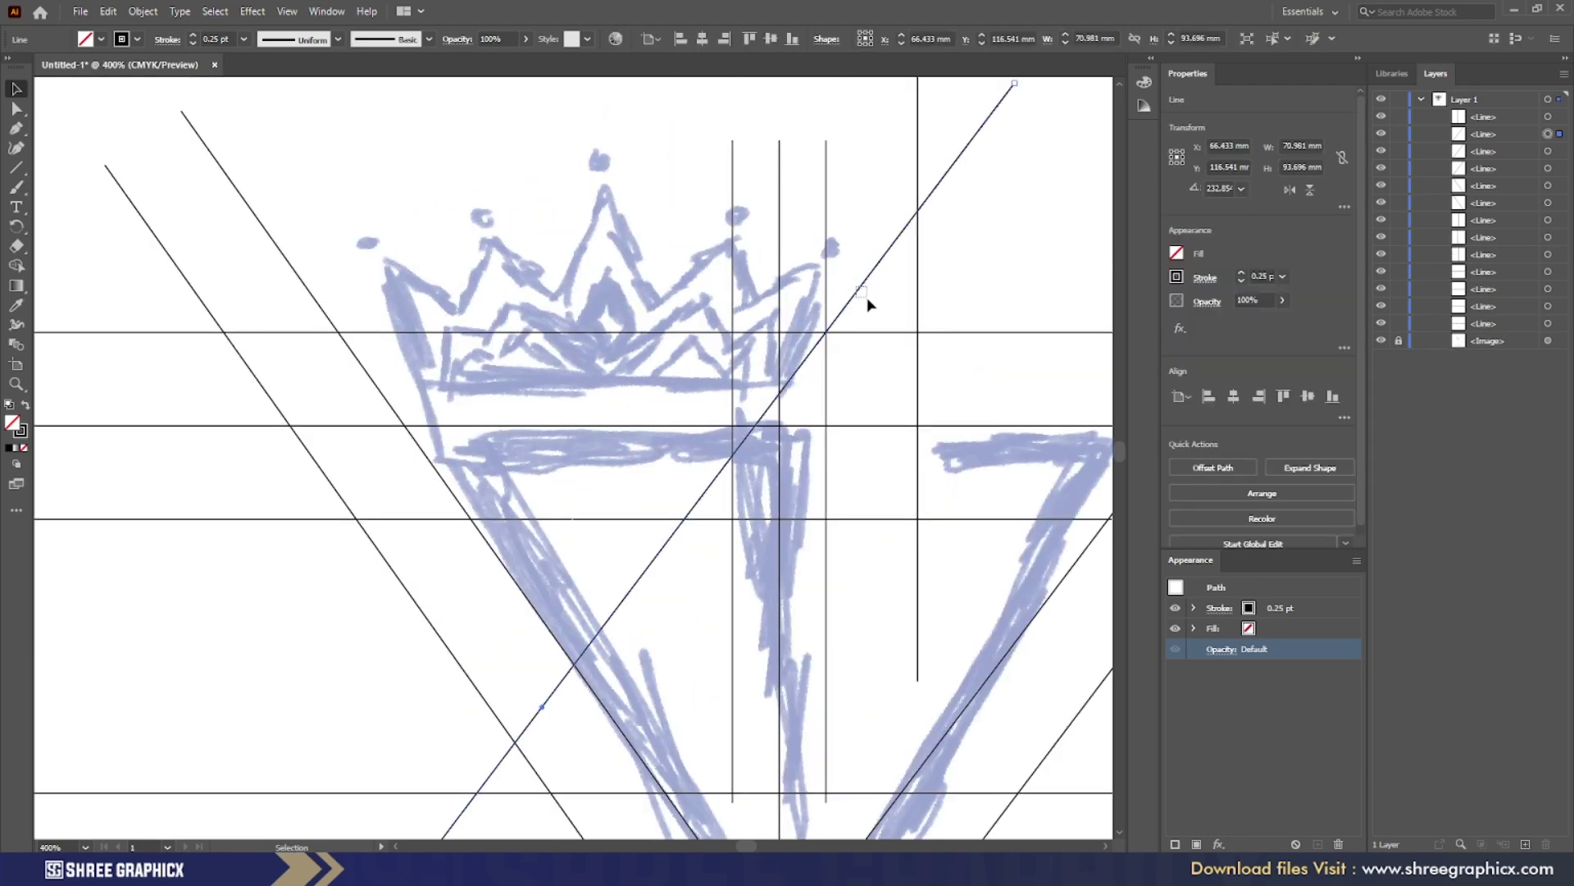
left_click_drag(867, 298, 871, 302)
left_click(516, 536)
Copy a horizontal line to the base of the sketched crown, between the two upper horizontals
scroll(542, 479, "down", 2)
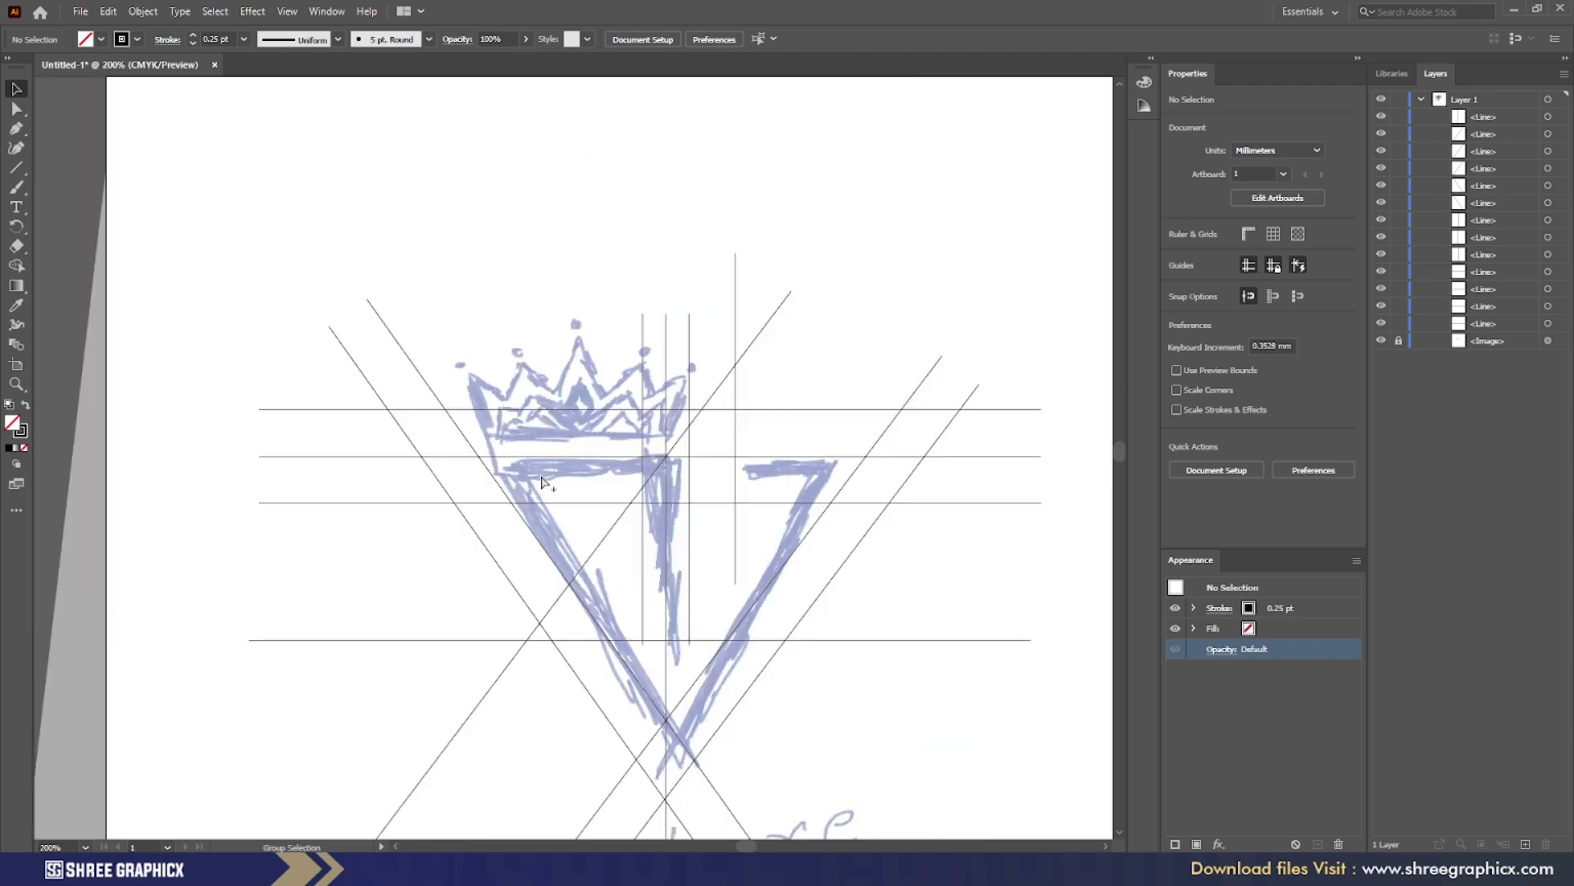
scroll(449, 437, "up", 2)
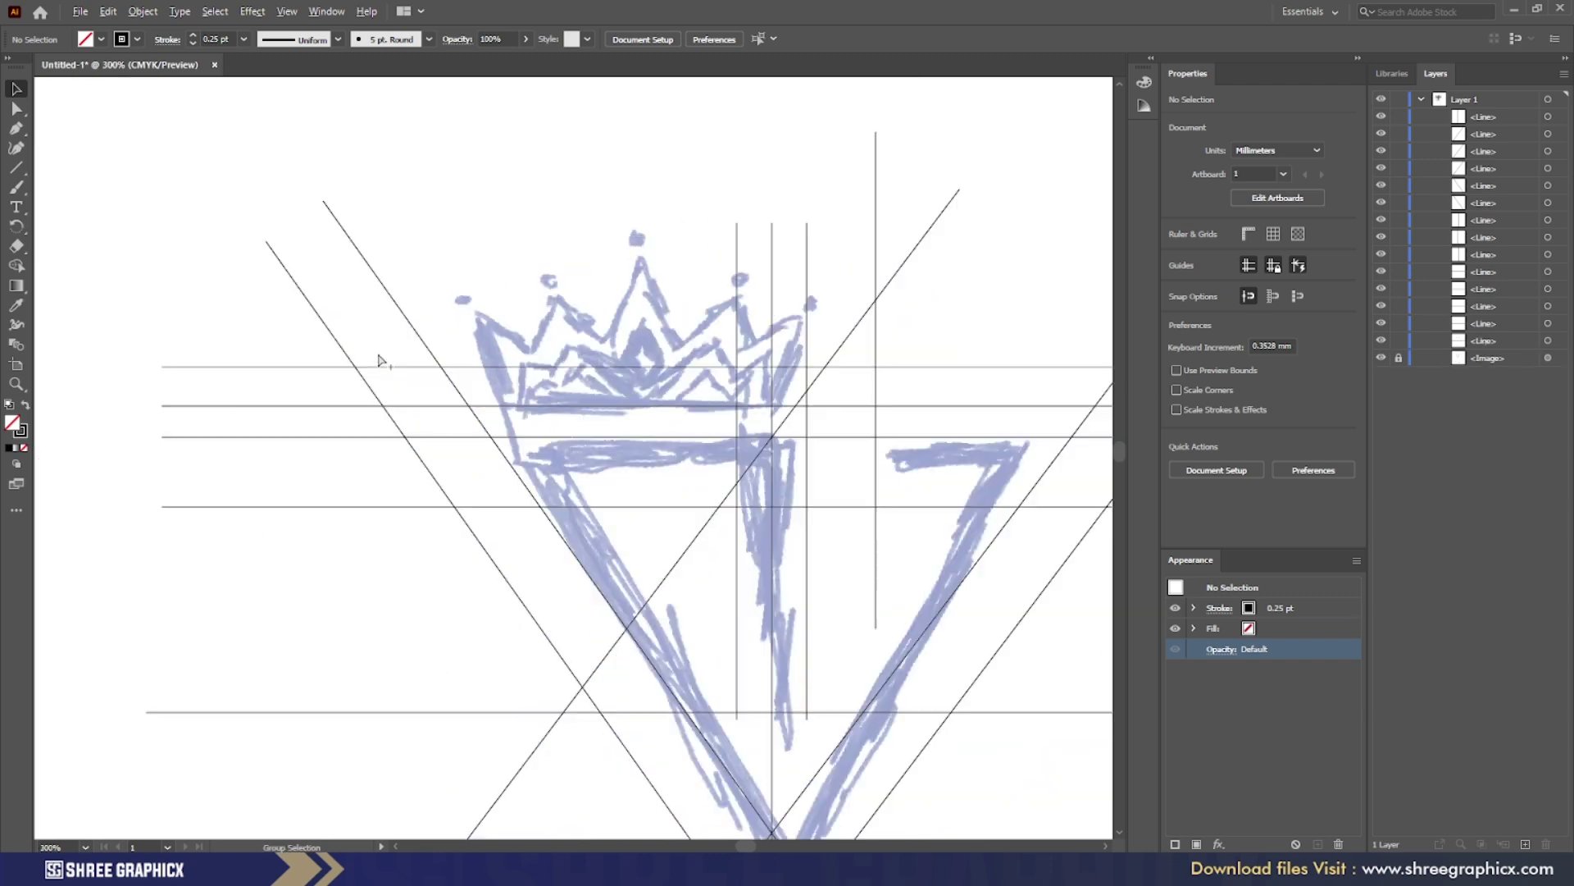
scroll(390, 362, "down", 1)
scroll(464, 388, "up", 2)
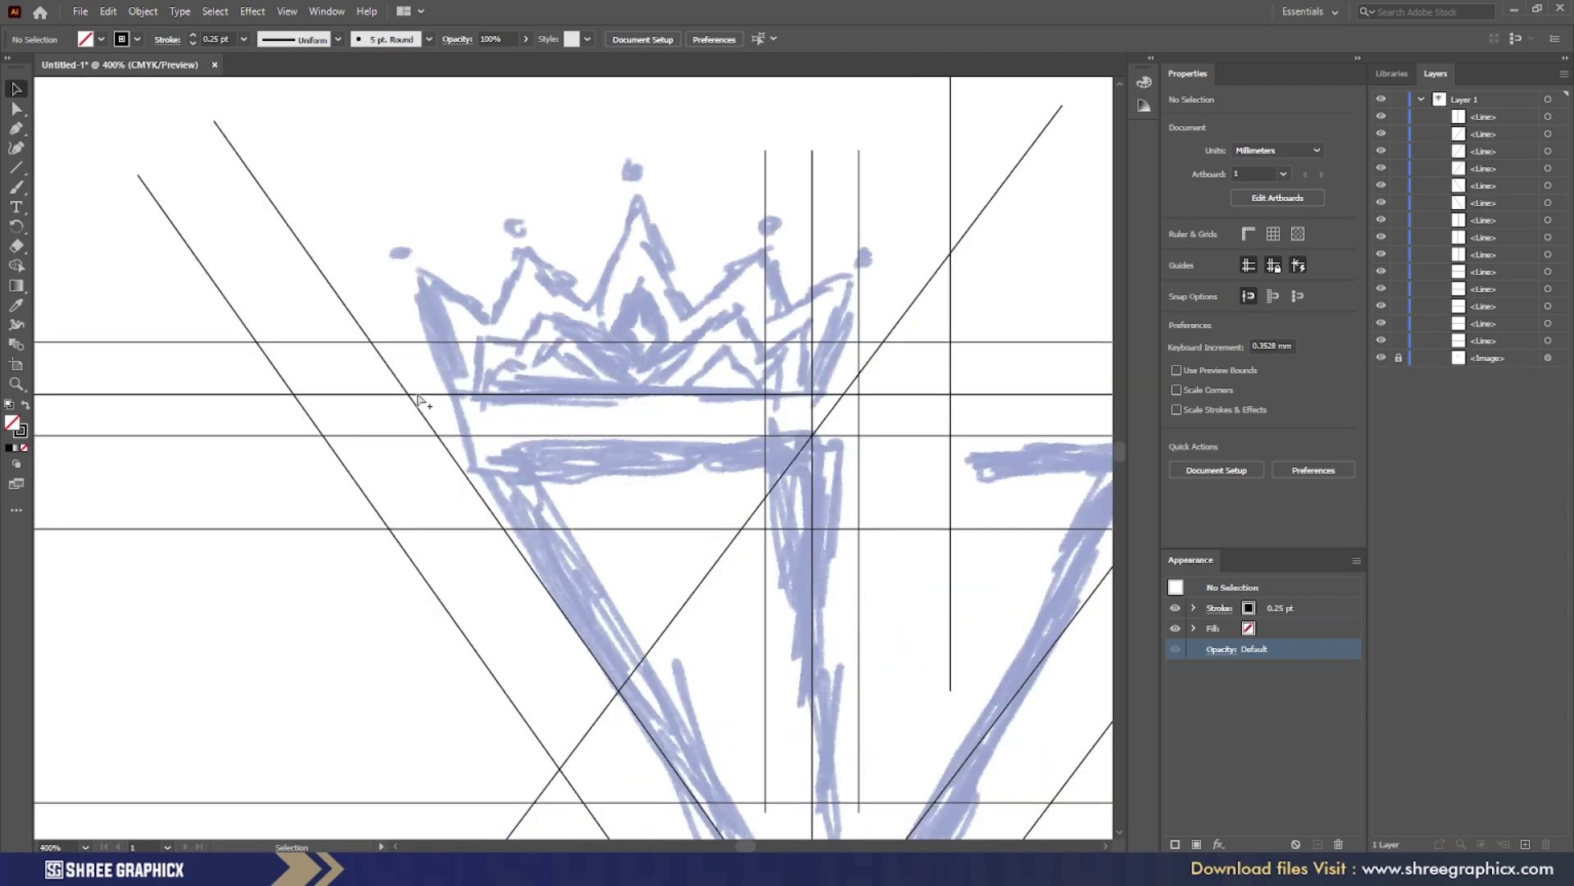
scroll(394, 395, "down", 2)
scroll(561, 420, "up", 1)
scroll(582, 418, "down", 2)
scroll(525, 405, "up", 2)
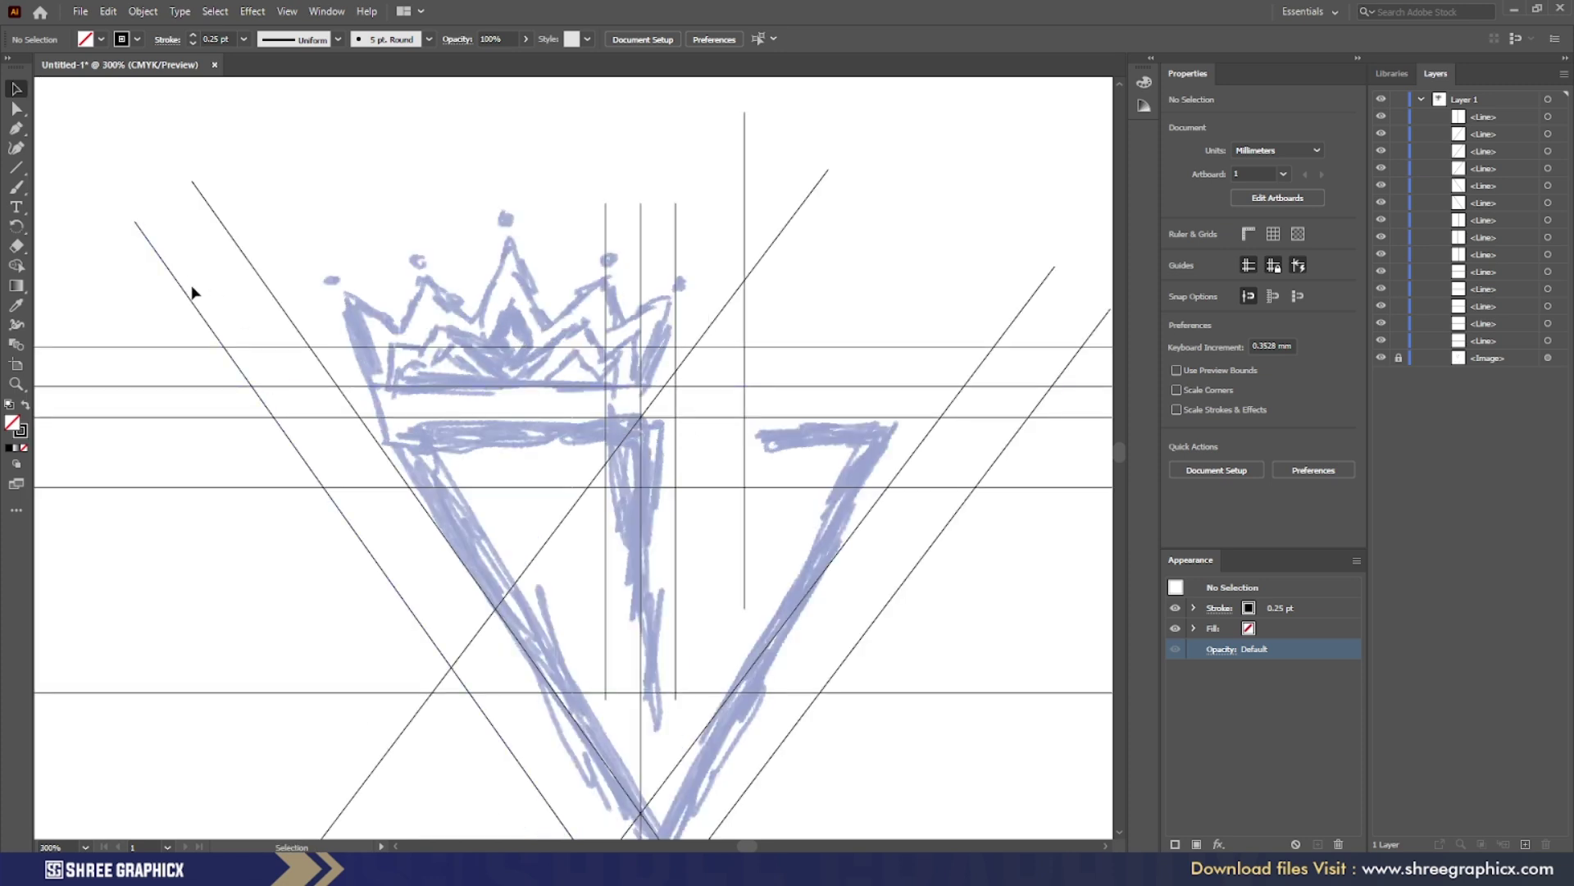
Copy the inner right diagonal to the crown's left tip and the inner left diagonal about one band further inward
left_click_drag(987, 372, 410, 244)
left_click_drag(277, 298, 342, 275)
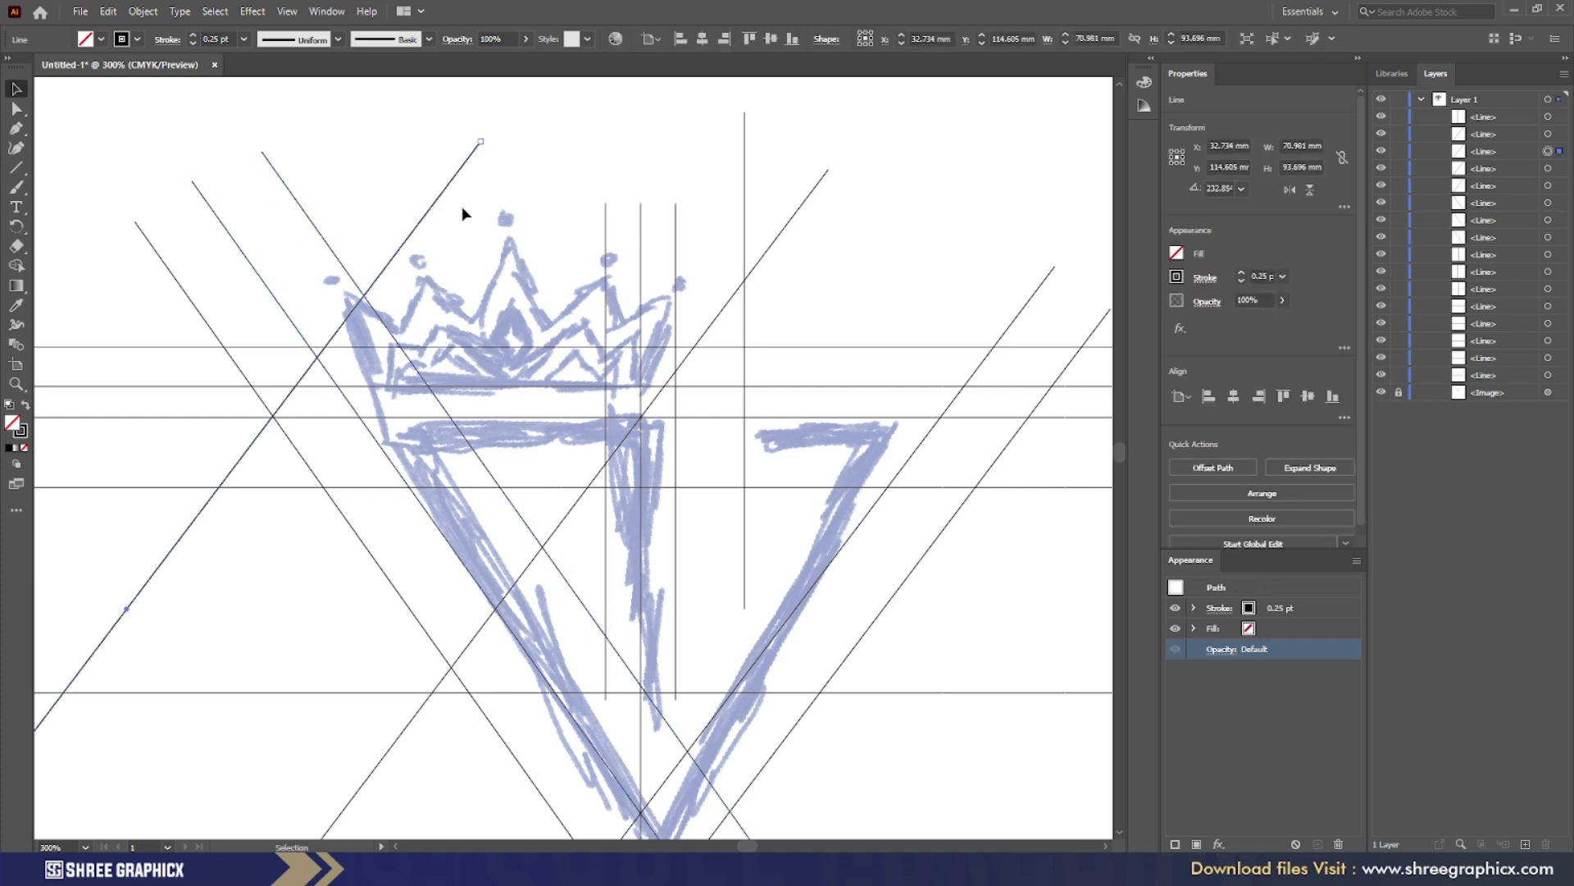
left_click(273, 294)
left_click_drag(377, 276, 367, 268)
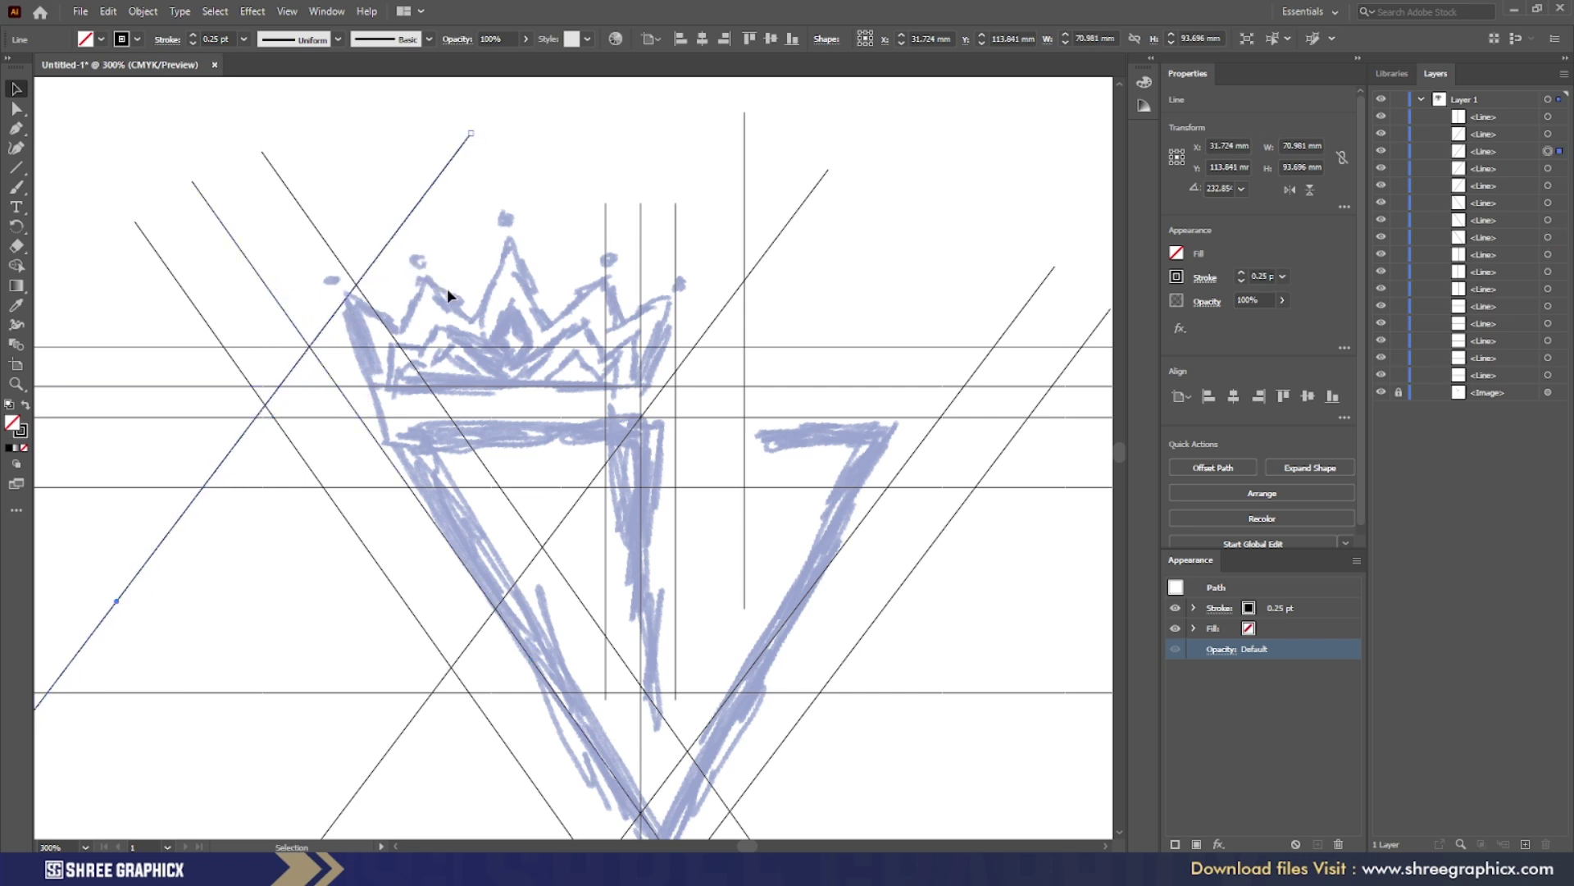
Copy a left-side diagonal across to the crown's right side, level with the diagonal at the crown's left tip
left_click_drag(440, 404, 646, 348)
scroll(389, 346, "right", 5)
scroll(388, 346, "down", 1)
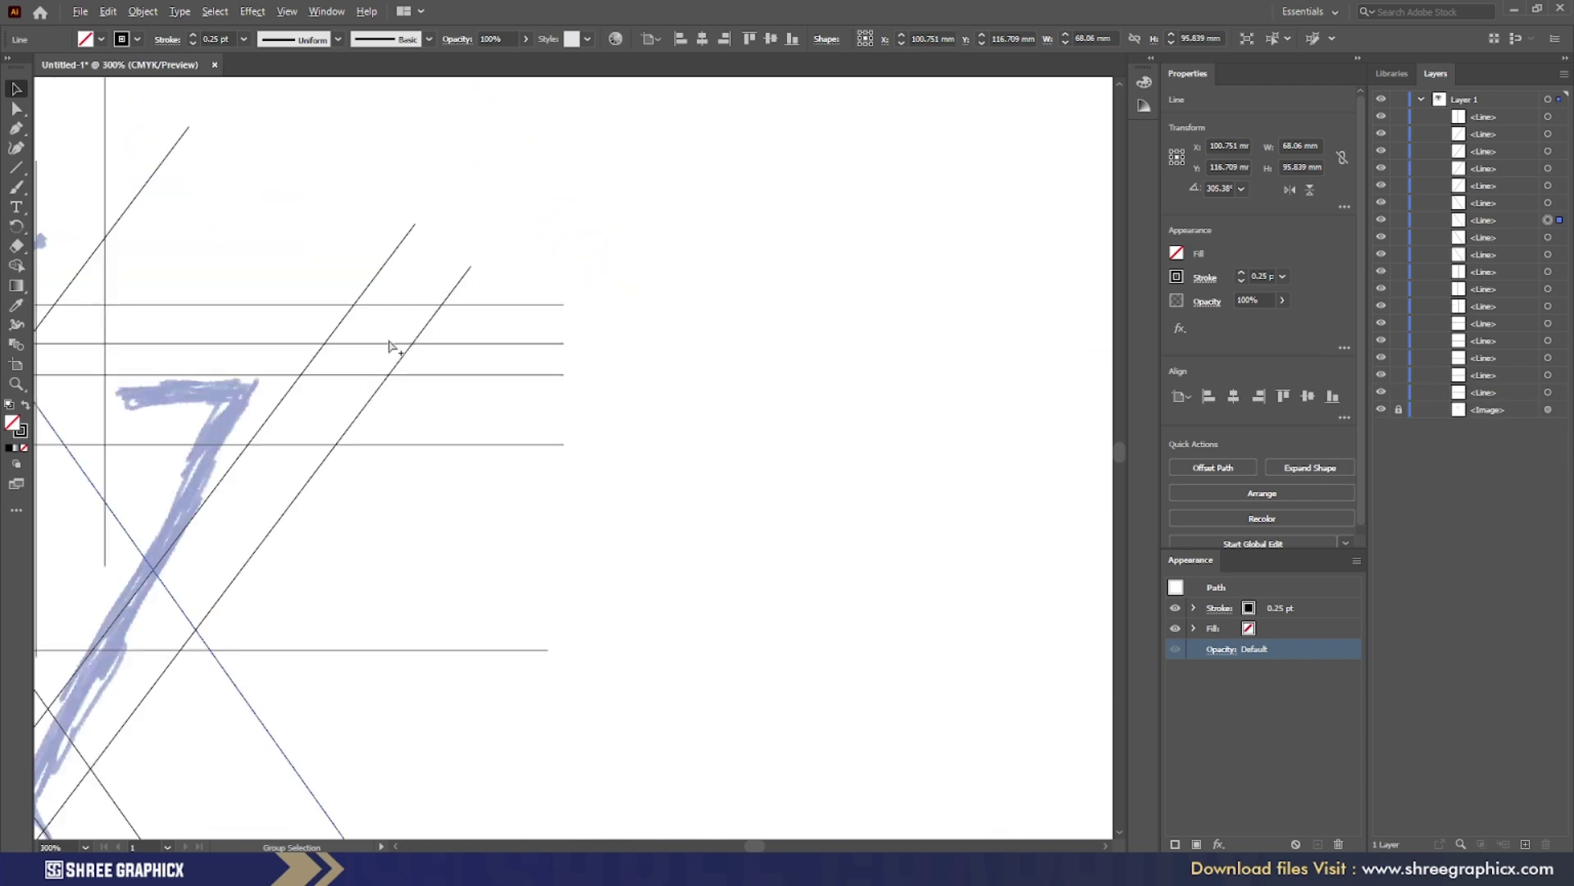
scroll(389, 346, "right", 3)
scroll(389, 346, "left", 5)
scroll(808, 297, "down", 2)
scroll(607, 316, "up", 4)
left_click_drag(748, 548, 849, 477)
scroll(775, 410, "down", 3)
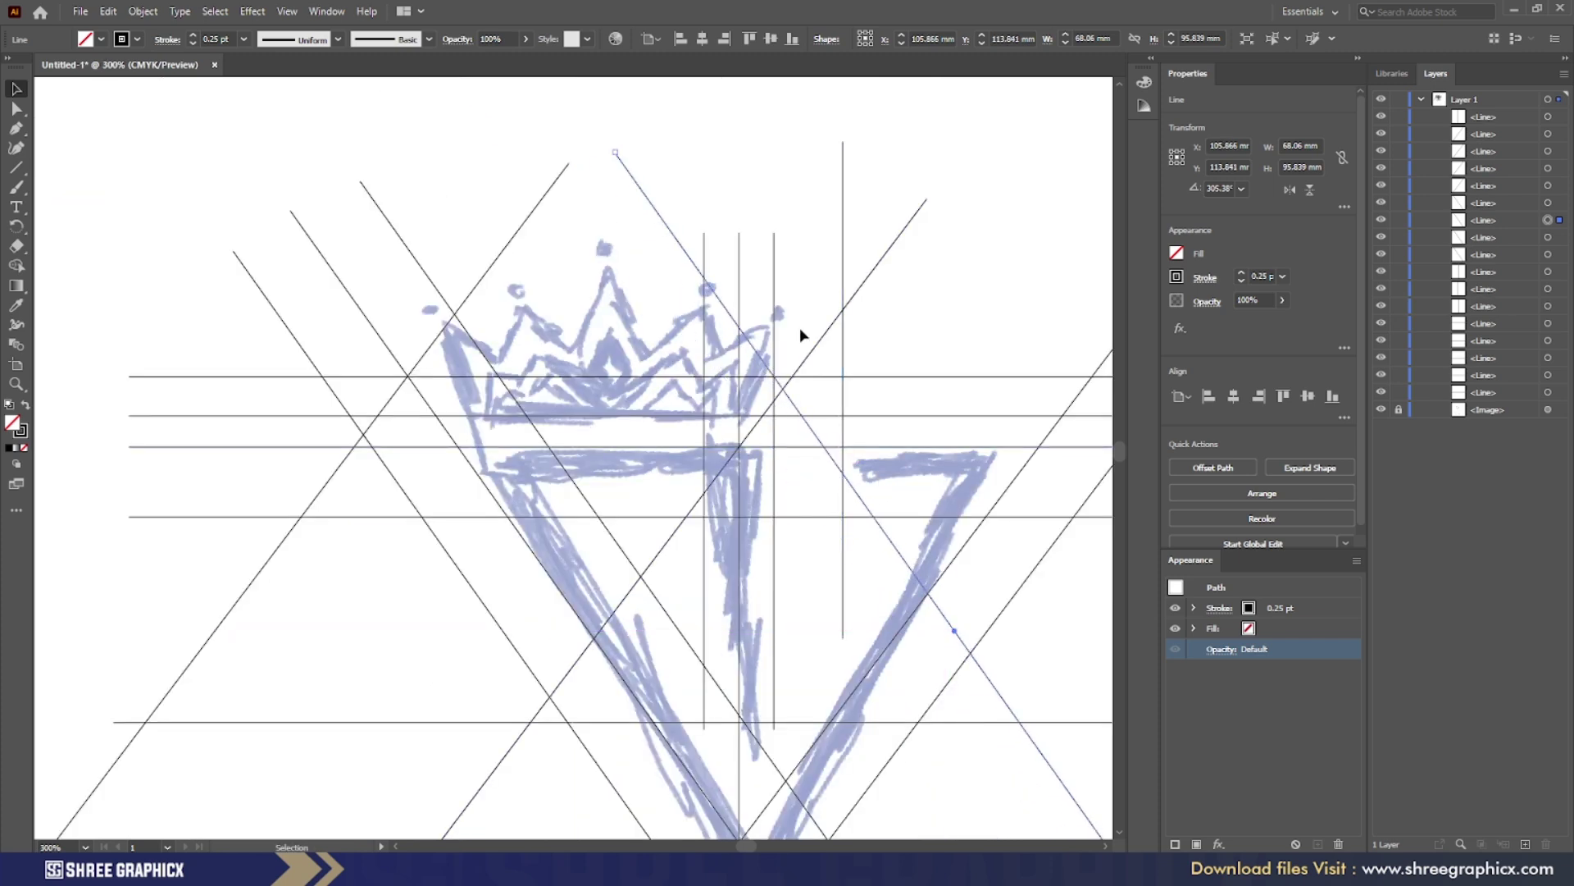
double_click(518, 232)
double_click(976, 144)
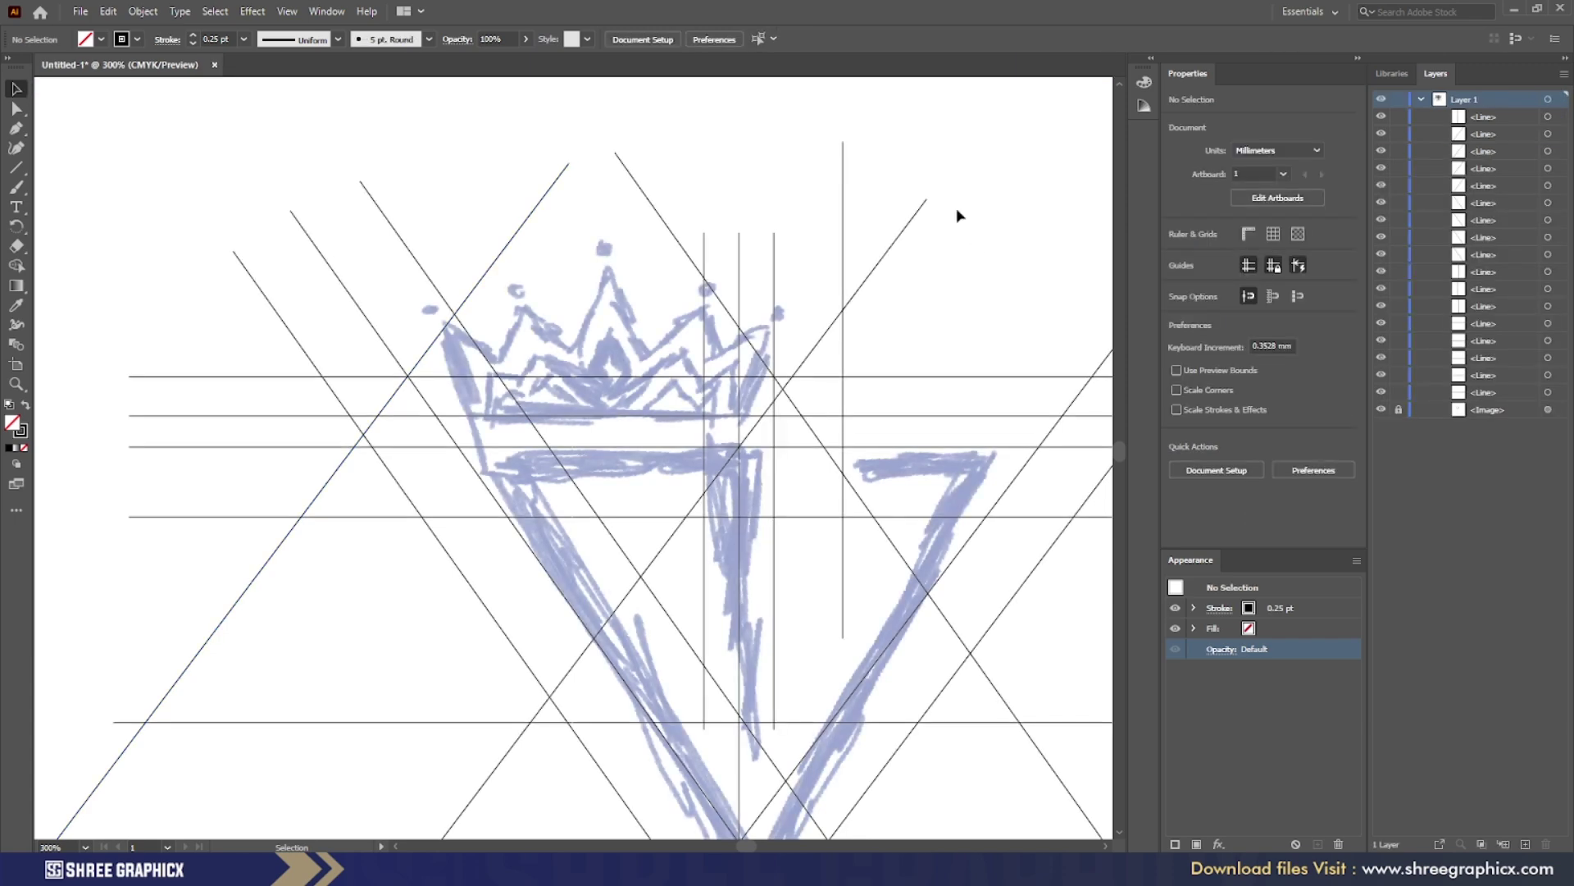
Shift the crown's left and right outer diagonals upward along their directions until they cross above the crown
scroll(588, 225, "down", 2)
scroll(626, 405, "up", 1)
scroll(621, 399, "down", 1)
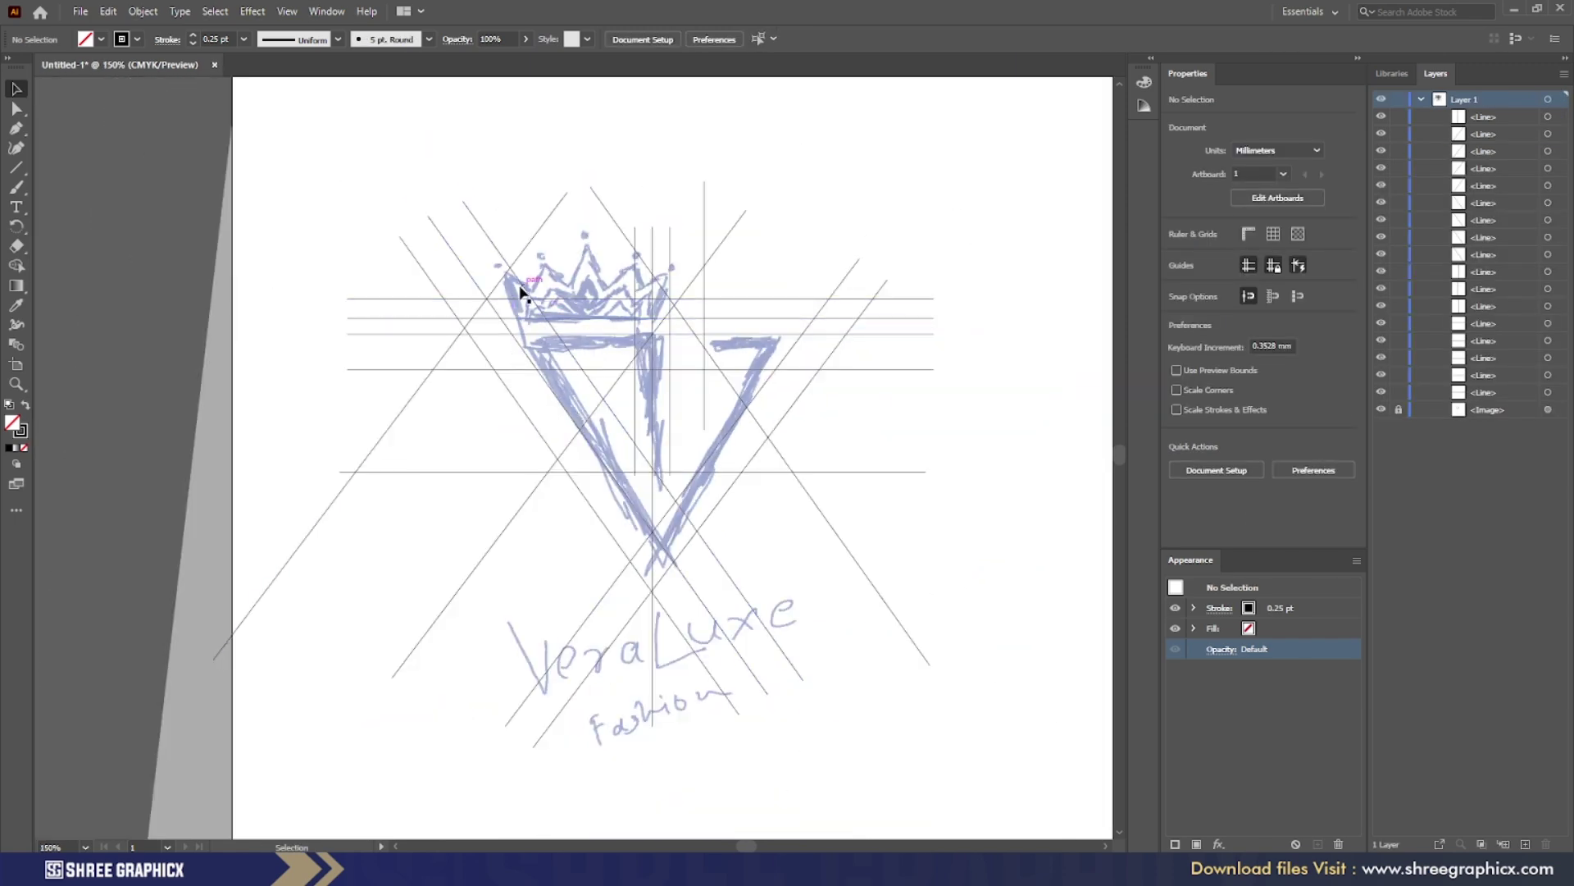
scroll(528, 303, "up", 1)
left_click(534, 239)
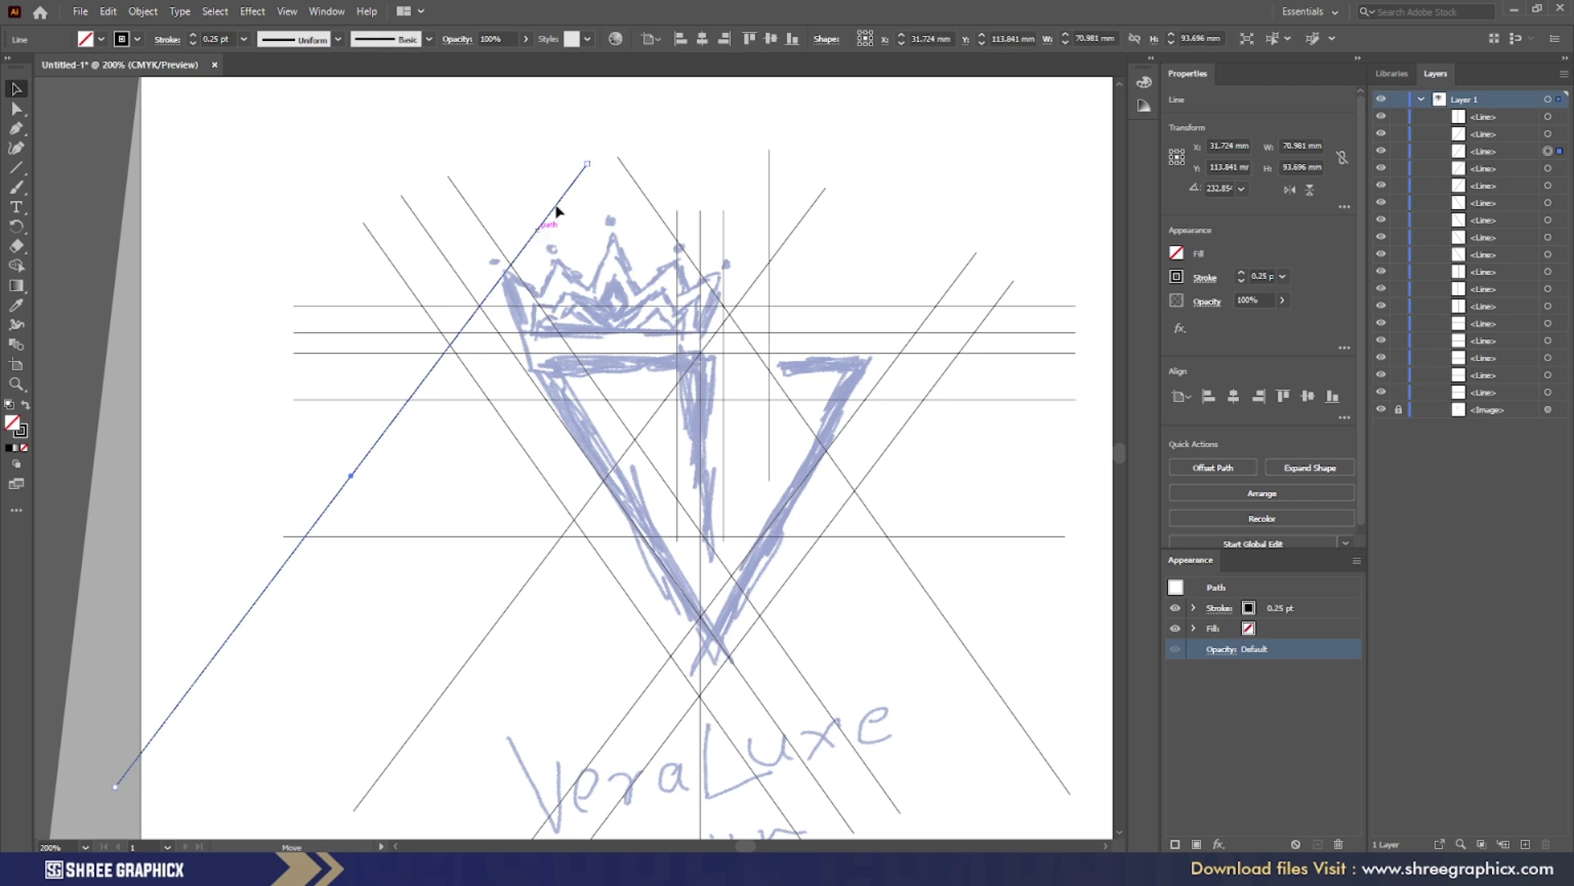
left_click_drag(555, 218, 622, 131)
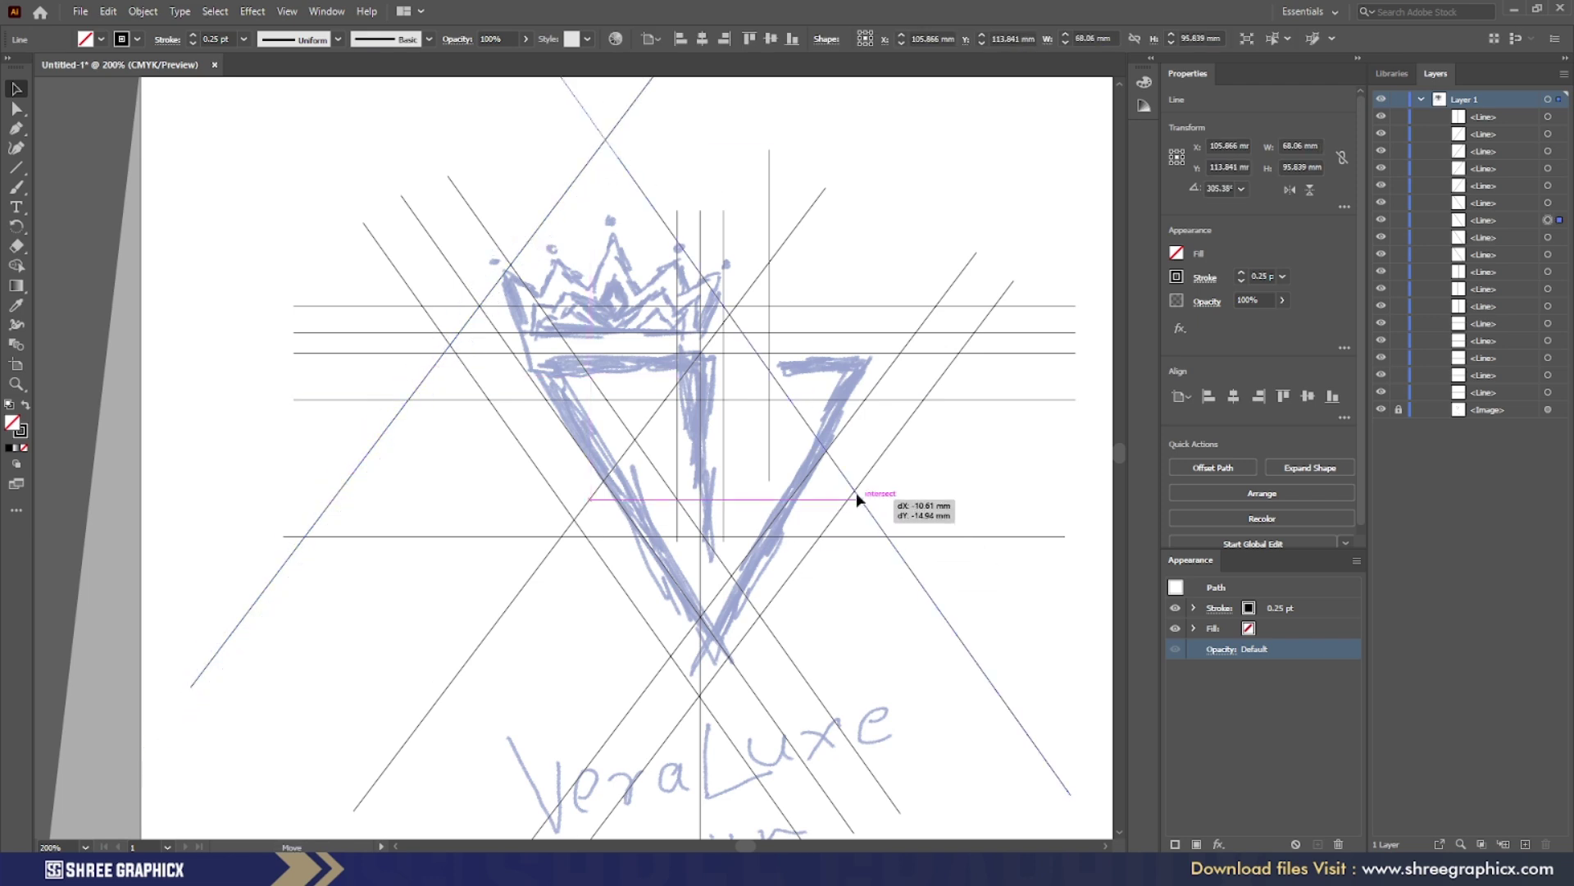
left_click_drag(856, 492, 847, 479)
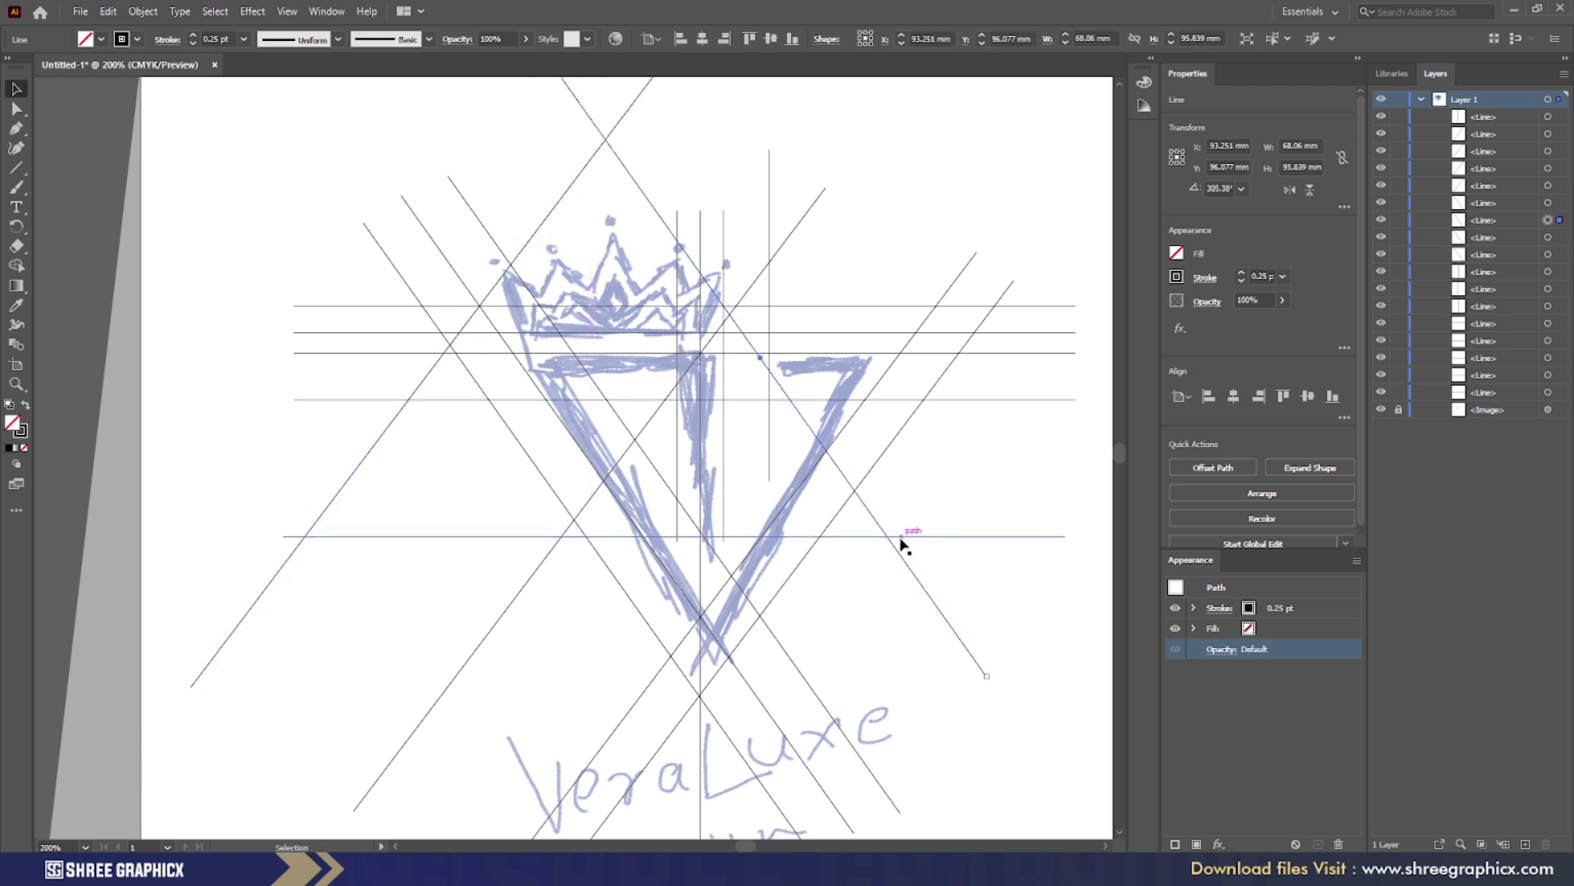
left_click_drag(902, 545, 912, 546)
left_click(931, 156)
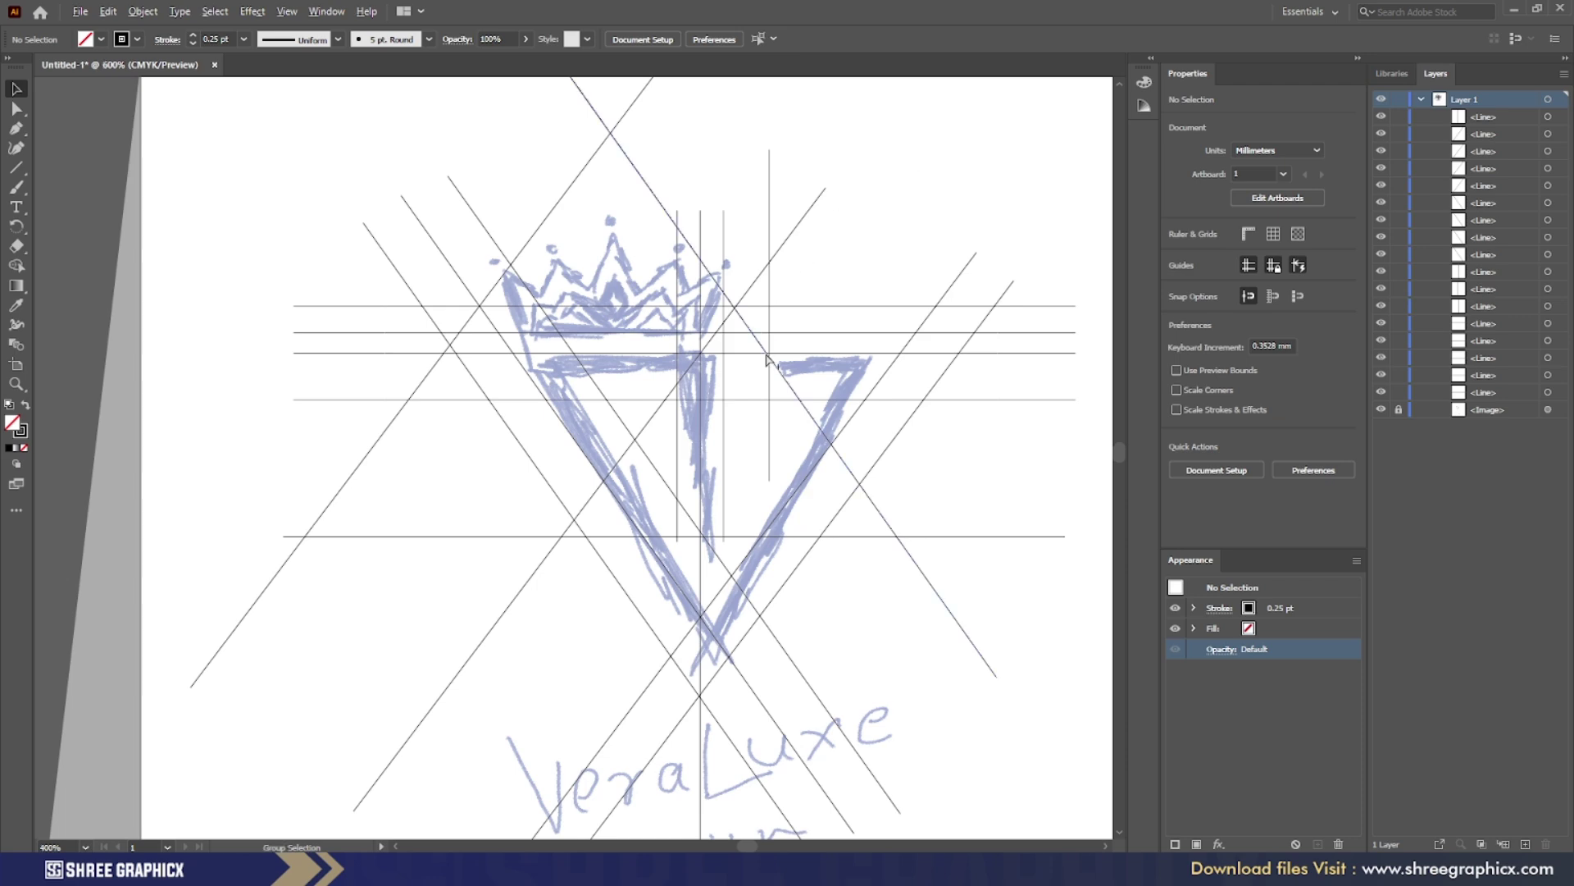
Move the crown's right diagonal onto the crossing of the outer right vertical and the horizontal just below the crown's base line
scroll(735, 306, "up", 9)
left_click_drag(626, 251, 674, 250)
scroll(695, 250, "down", 6)
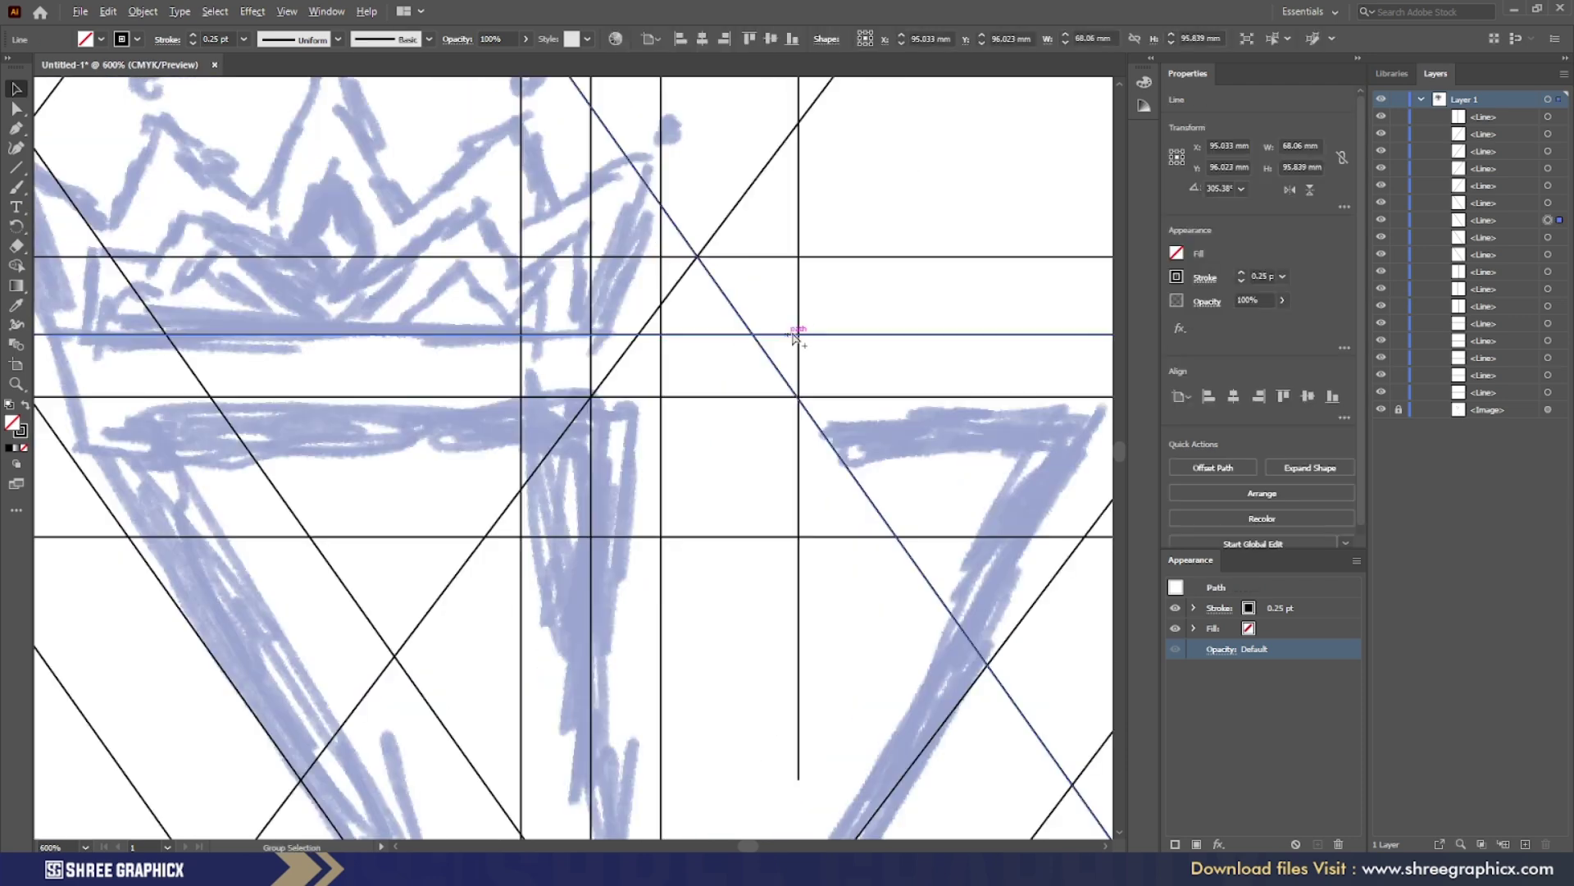
scroll(794, 336, "down", 4)
scroll(748, 287, "up", 3)
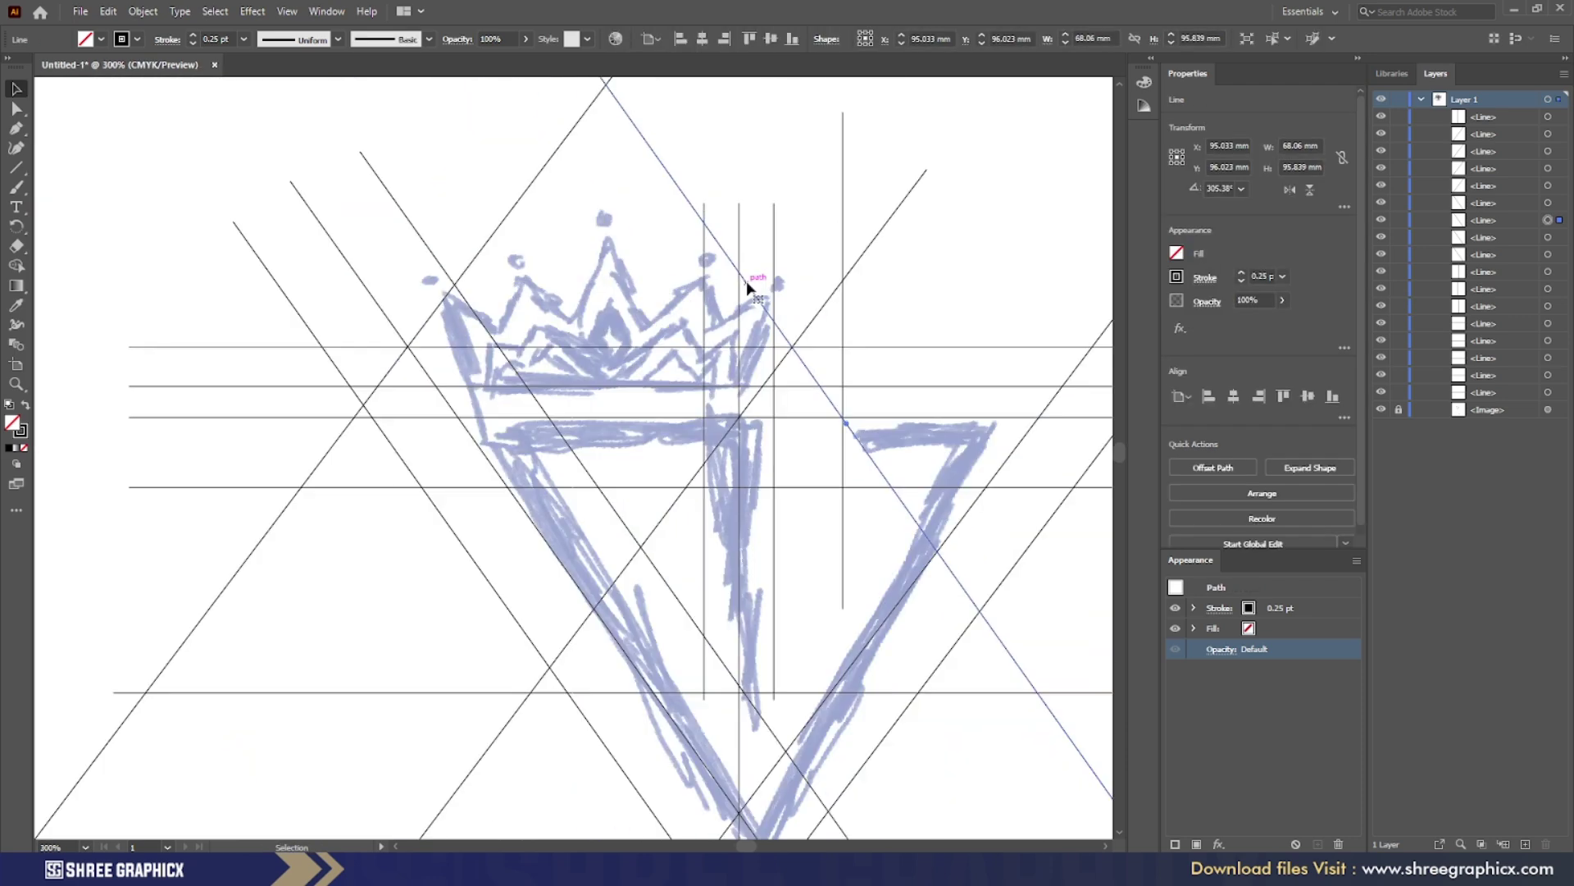
Copy the crown's left and right outer diagonals inward so the copies cross at the dot above the central peak
left_click_drag(500, 235, 558, 294)
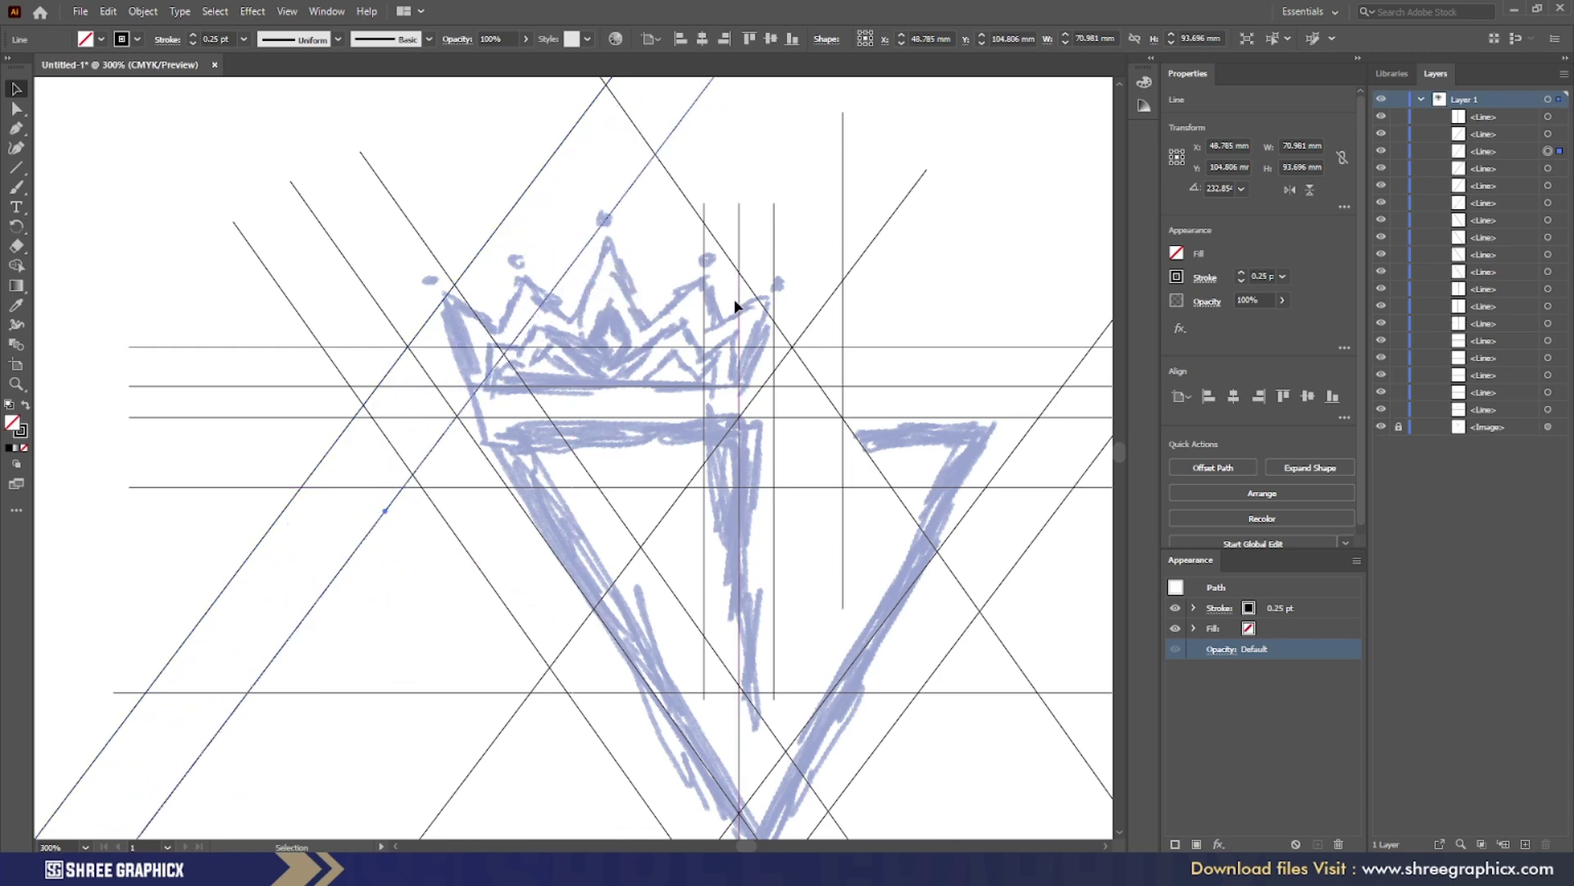
left_click_drag(808, 371, 736, 402)
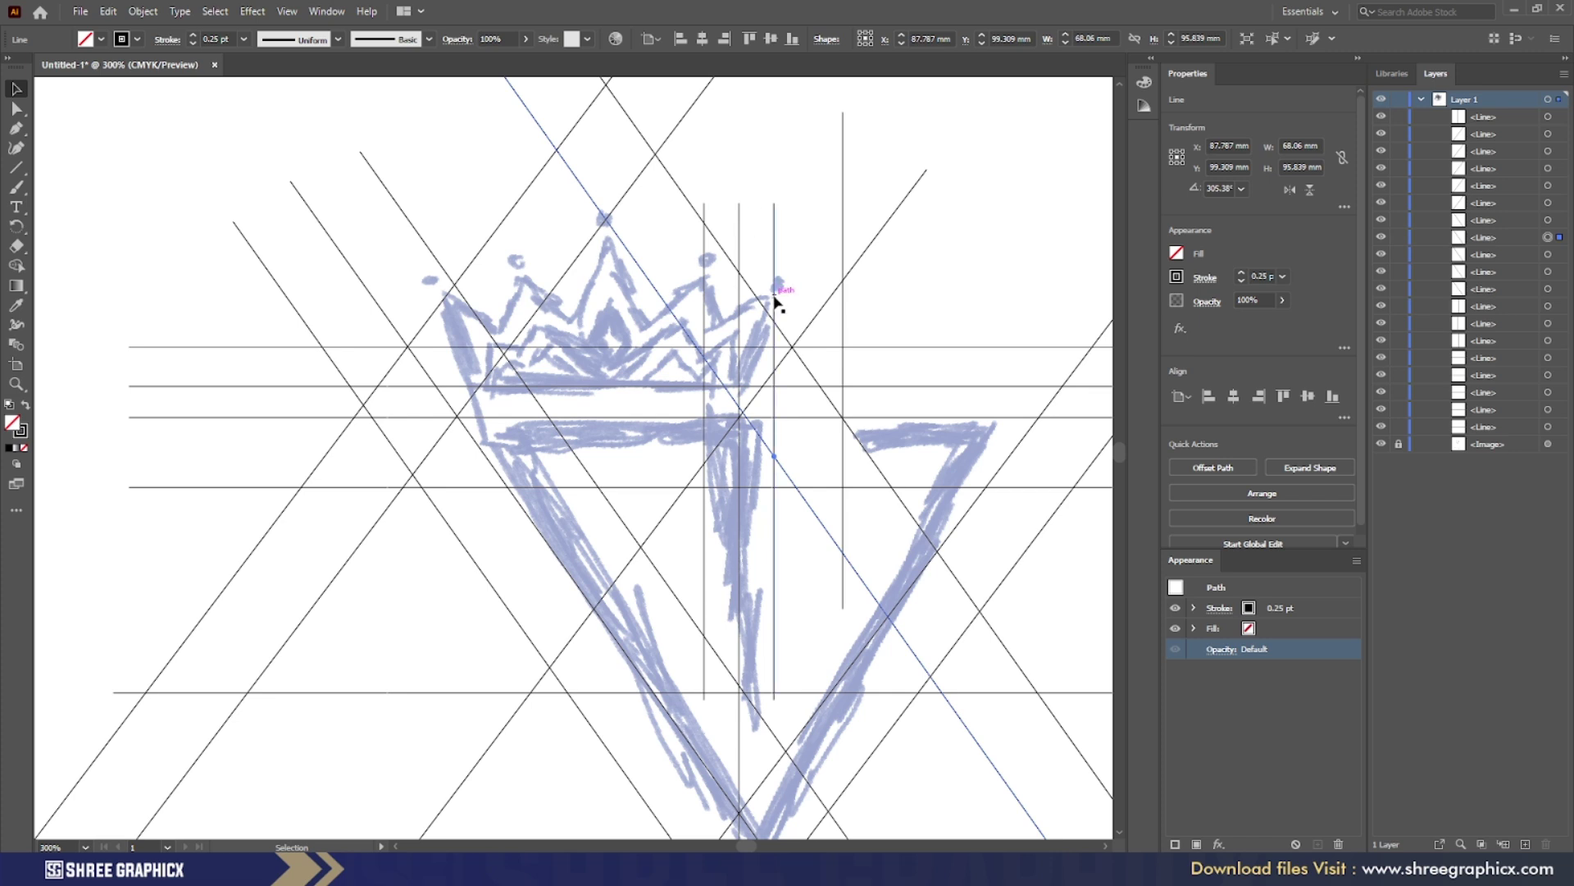
left_click(982, 252)
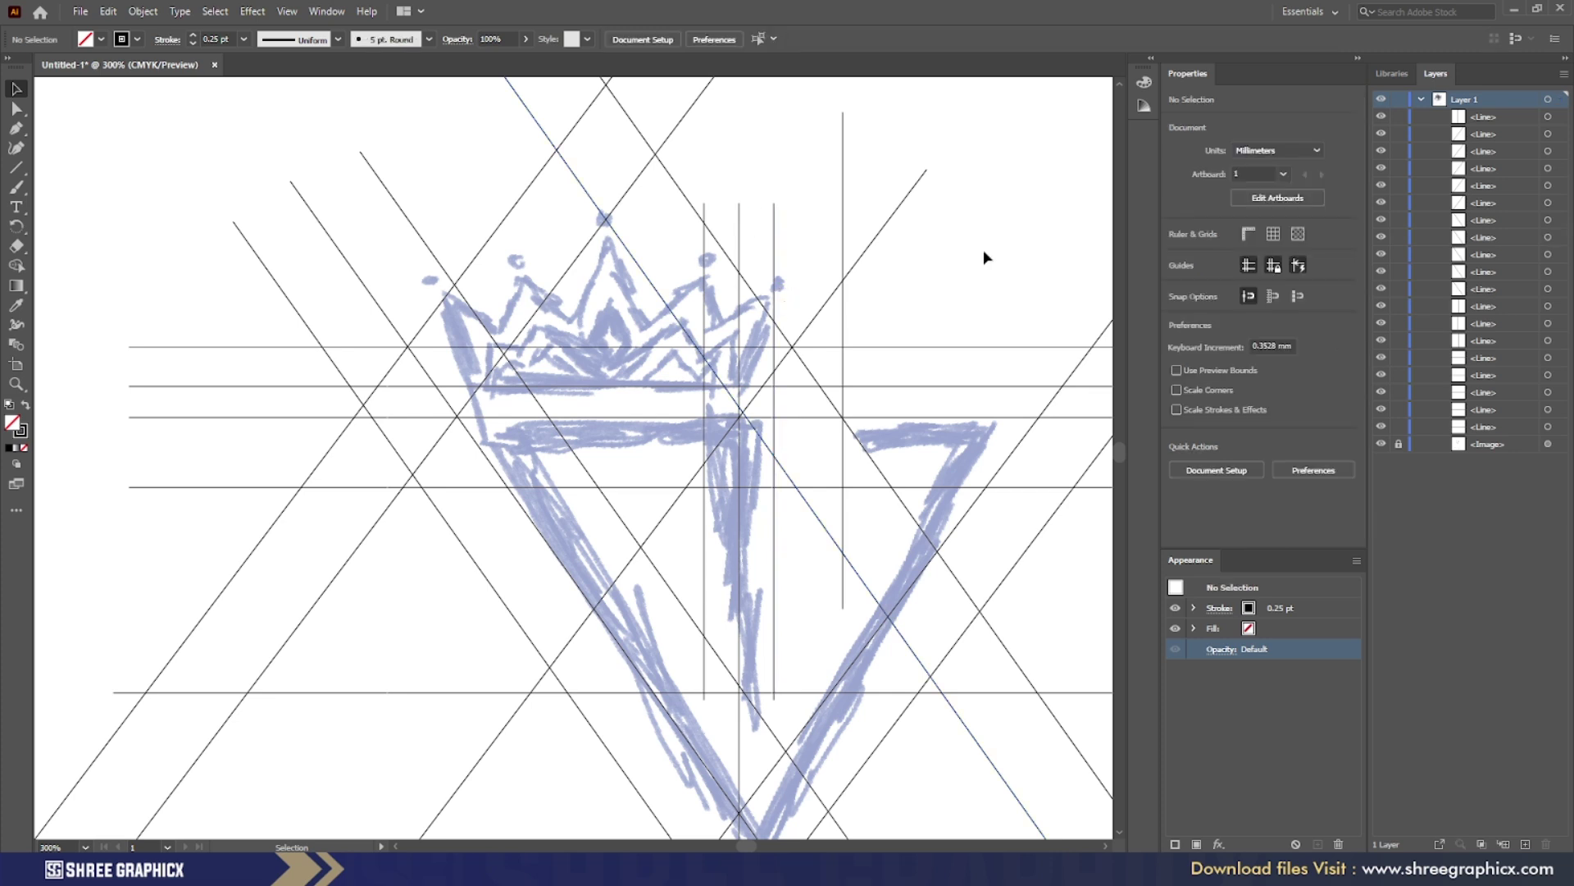
Copy the diagonal running through the V's centre up and leftward to the crossing of the topmost horizontal and the pair's left vertical
left_click(888, 222)
left_click_drag(888, 225, 833, 182)
key("ctrl+z")
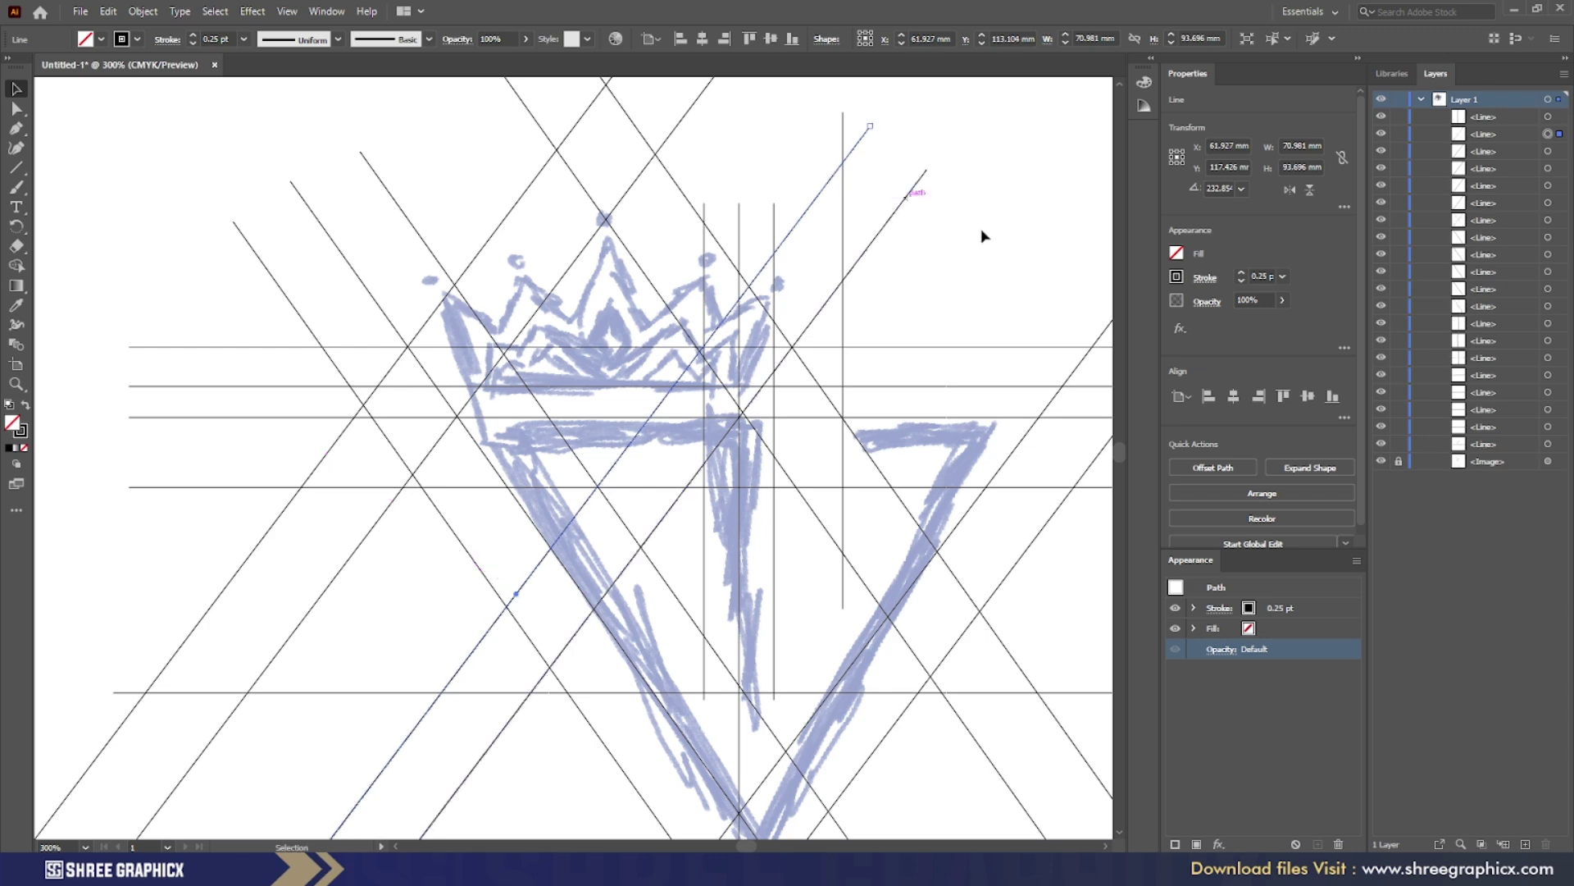
Select all the construction lines over the sketch for merging their regions with Shape Builder
left_click(984, 293)
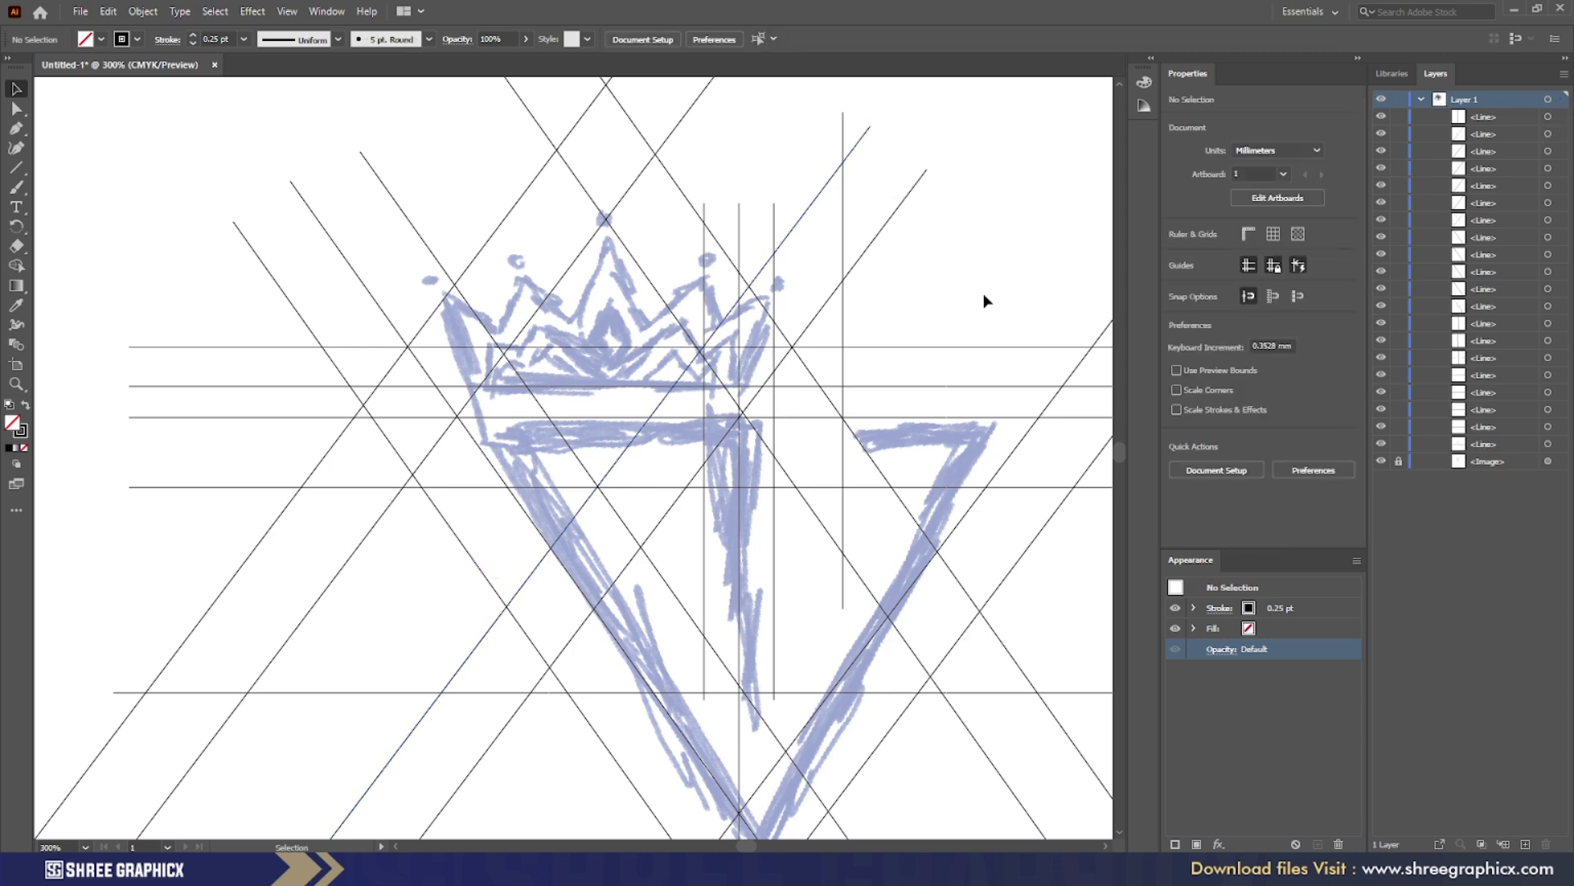
key("ctrl+1")
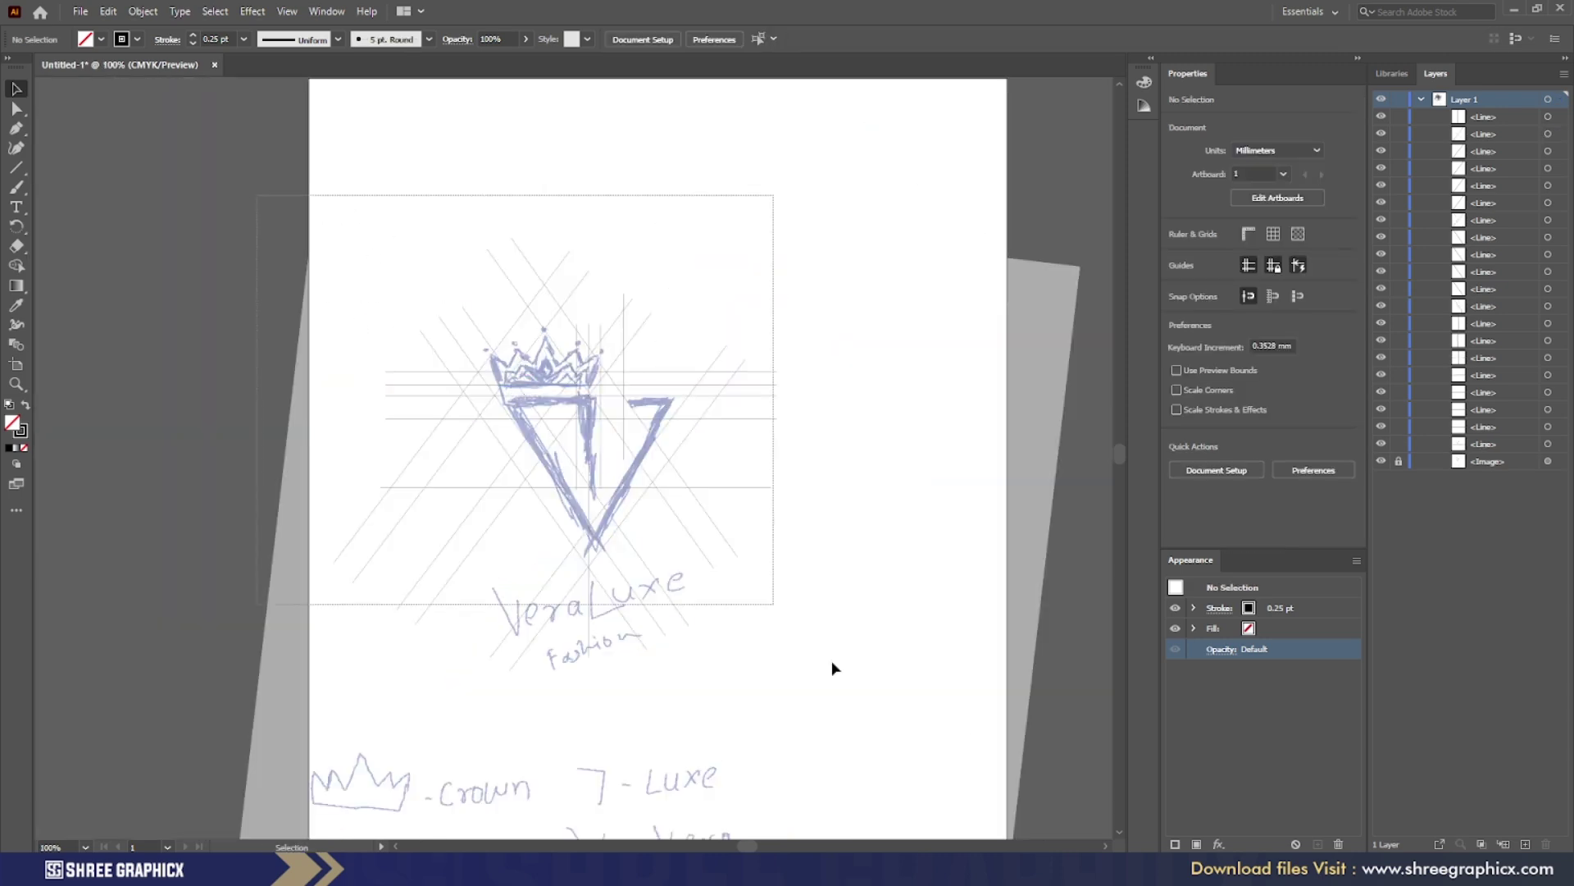
key("ctrl+a")
key("shift+m")
scroll(582, 401, "up", 2)
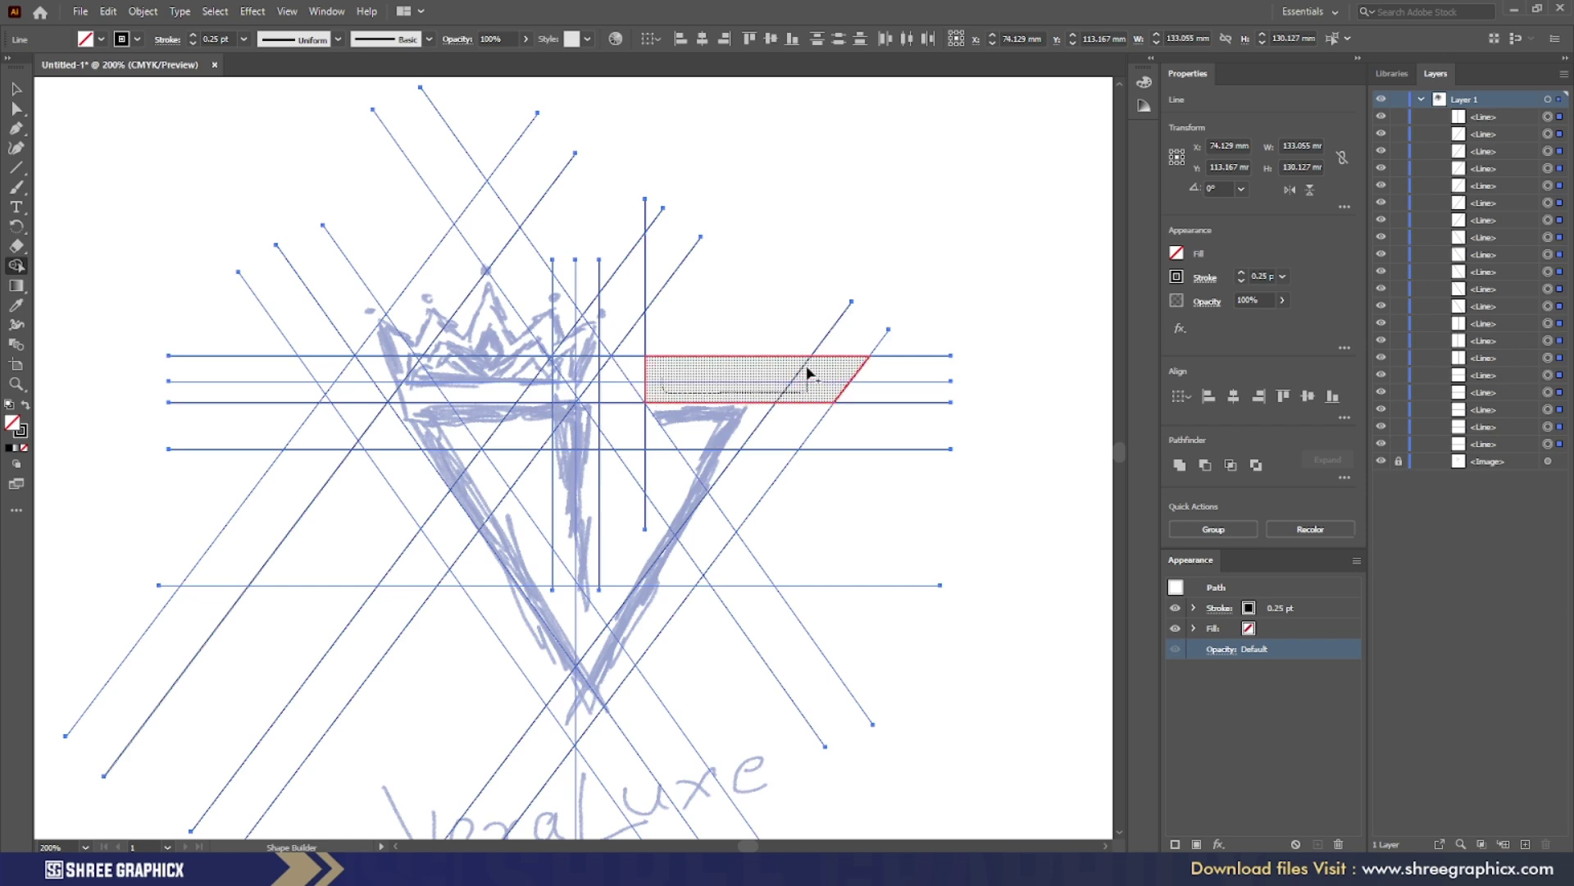
mouse_move(697, 369)
left_mouse_down()
mouse_move(725, 524)
mouse_move(598, 677)
mouse_move(503, 616)
mouse_move(406, 487)
mouse_move(422, 424)
mouse_move(583, 422)
mouse_move(574, 582)
left_mouse_up()
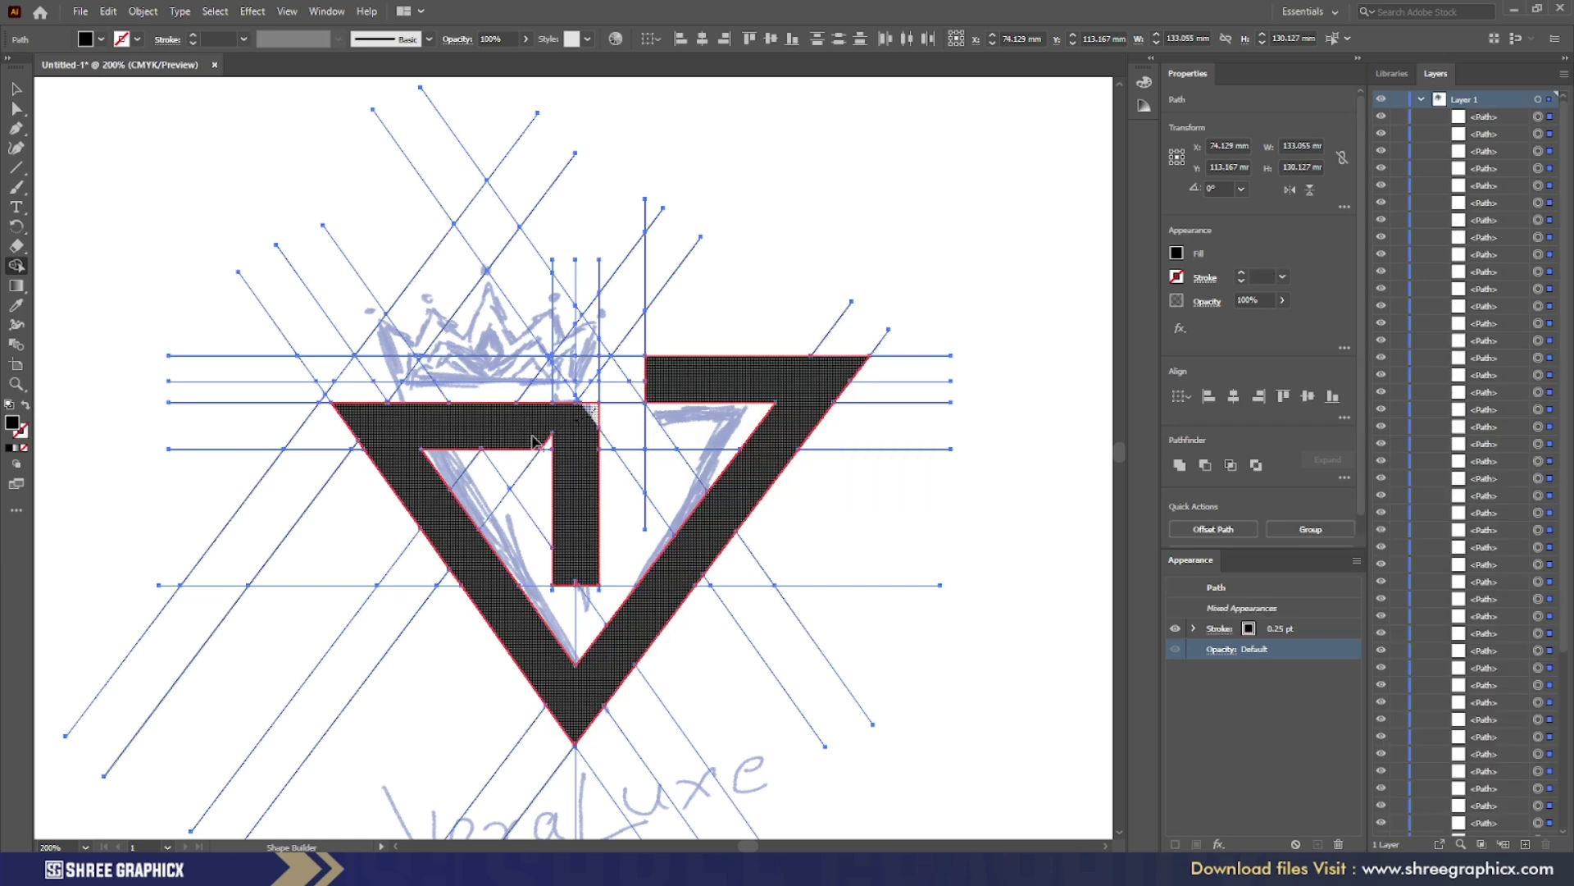
key("v")
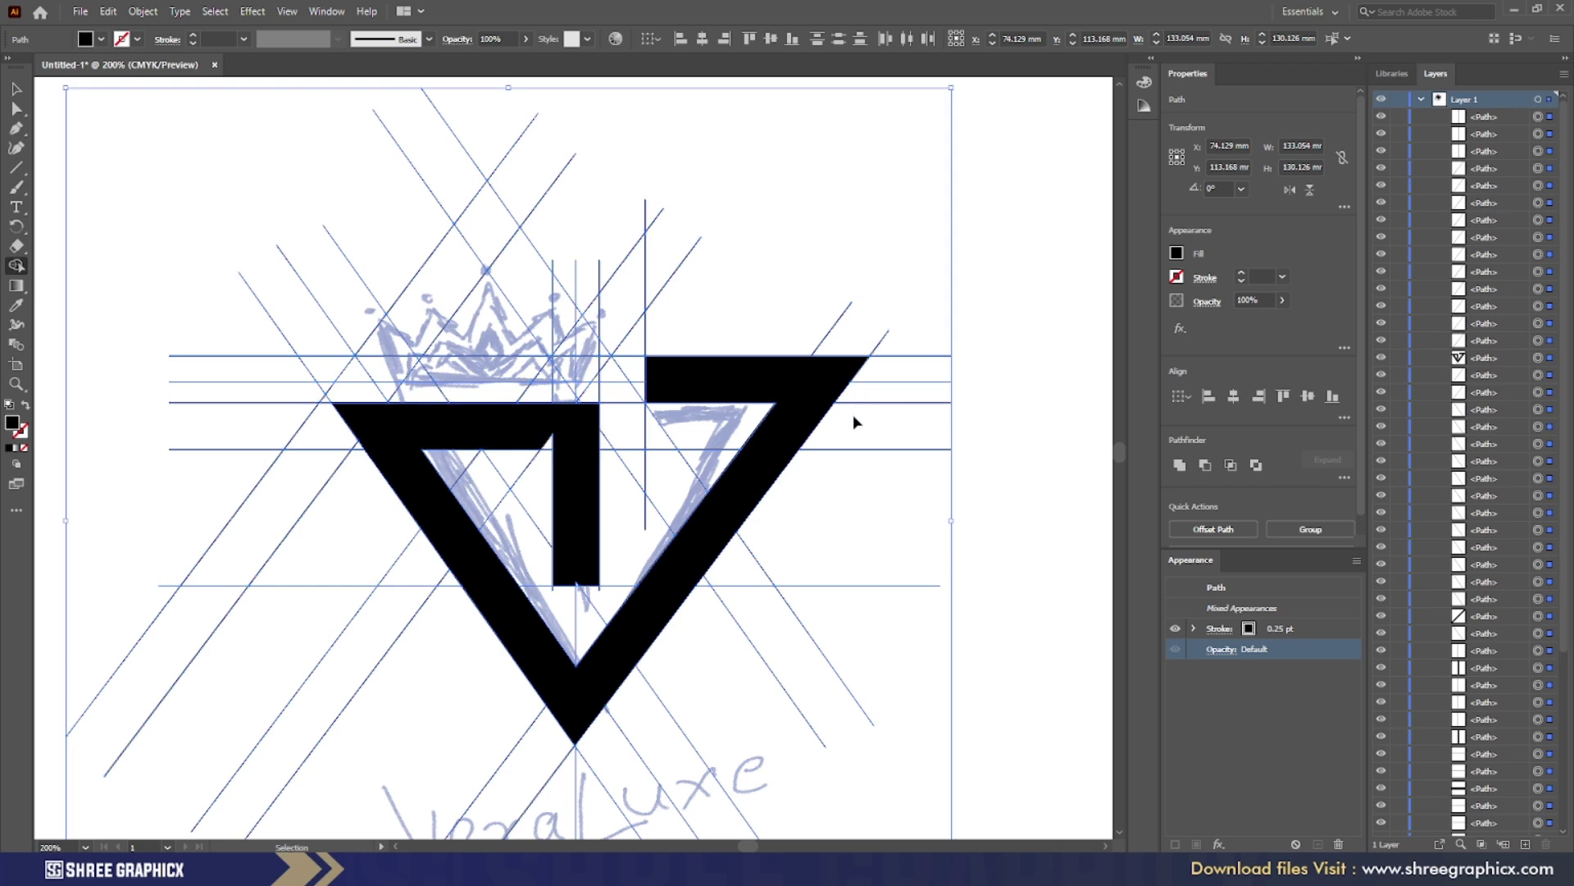
key("shift+m")
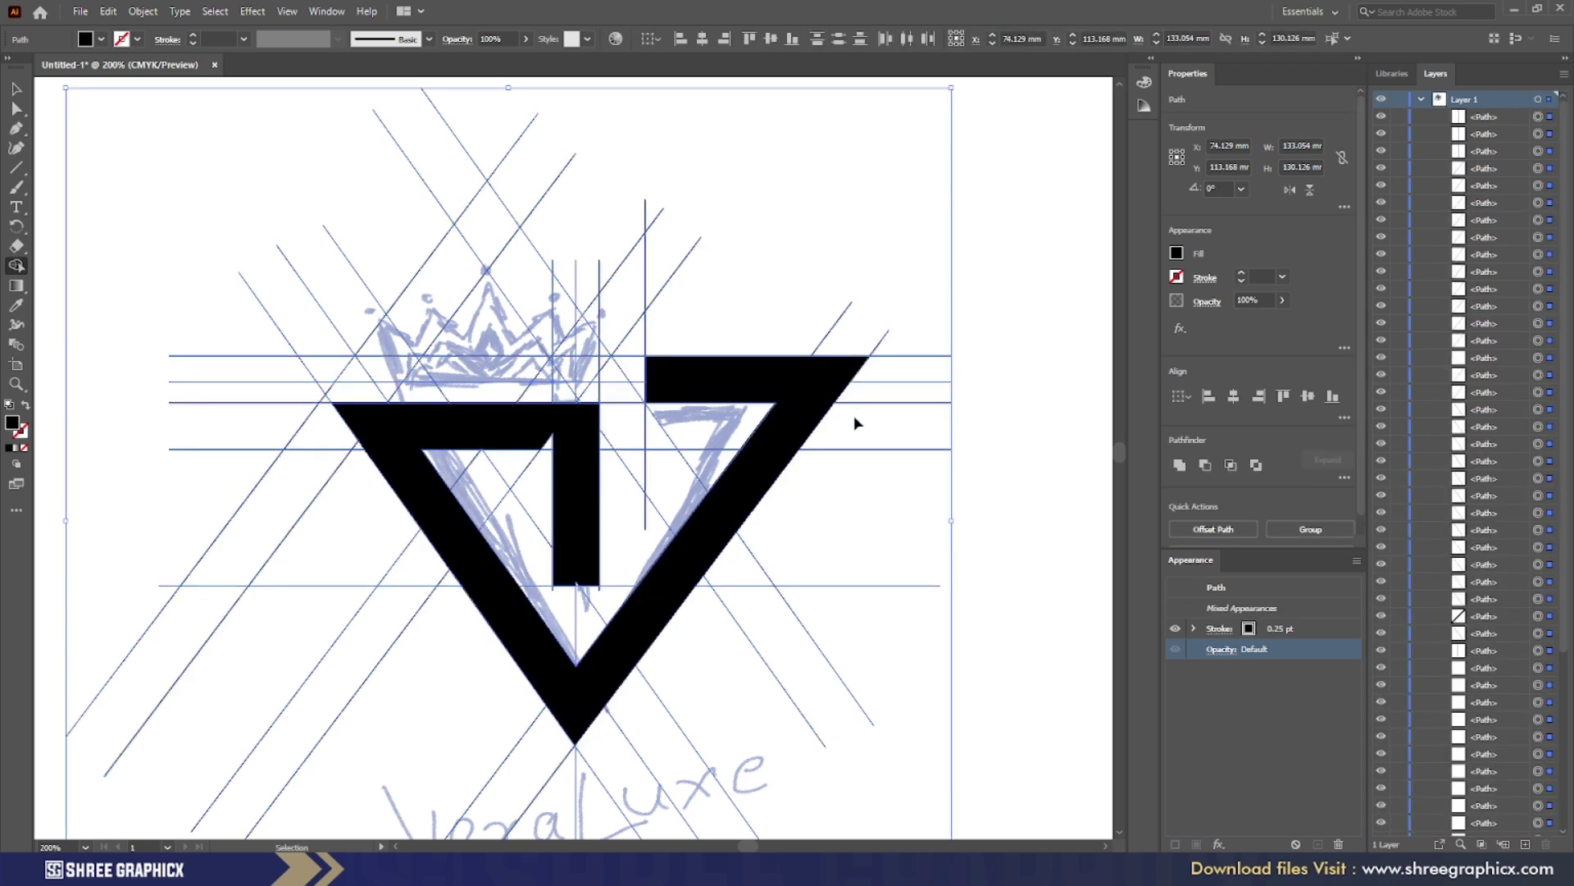
key("ctrl+z")
Merge the grid cells of the V outline, its top bars and the inner vertical stem into one solid black shape
mouse_move(786, 426)
left_mouse_down()
mouse_move(552, 705)
mouse_move(368, 424)
mouse_move(601, 431)
mouse_move(545, 464)
mouse_move(437, 422)
mouse_move(389, 424)
mouse_move(590, 423)
left_mouse_up()
mouse_move(399, 451)
left_mouse_down()
mouse_move(571, 703)
mouse_move(703, 531)
left_mouse_up()
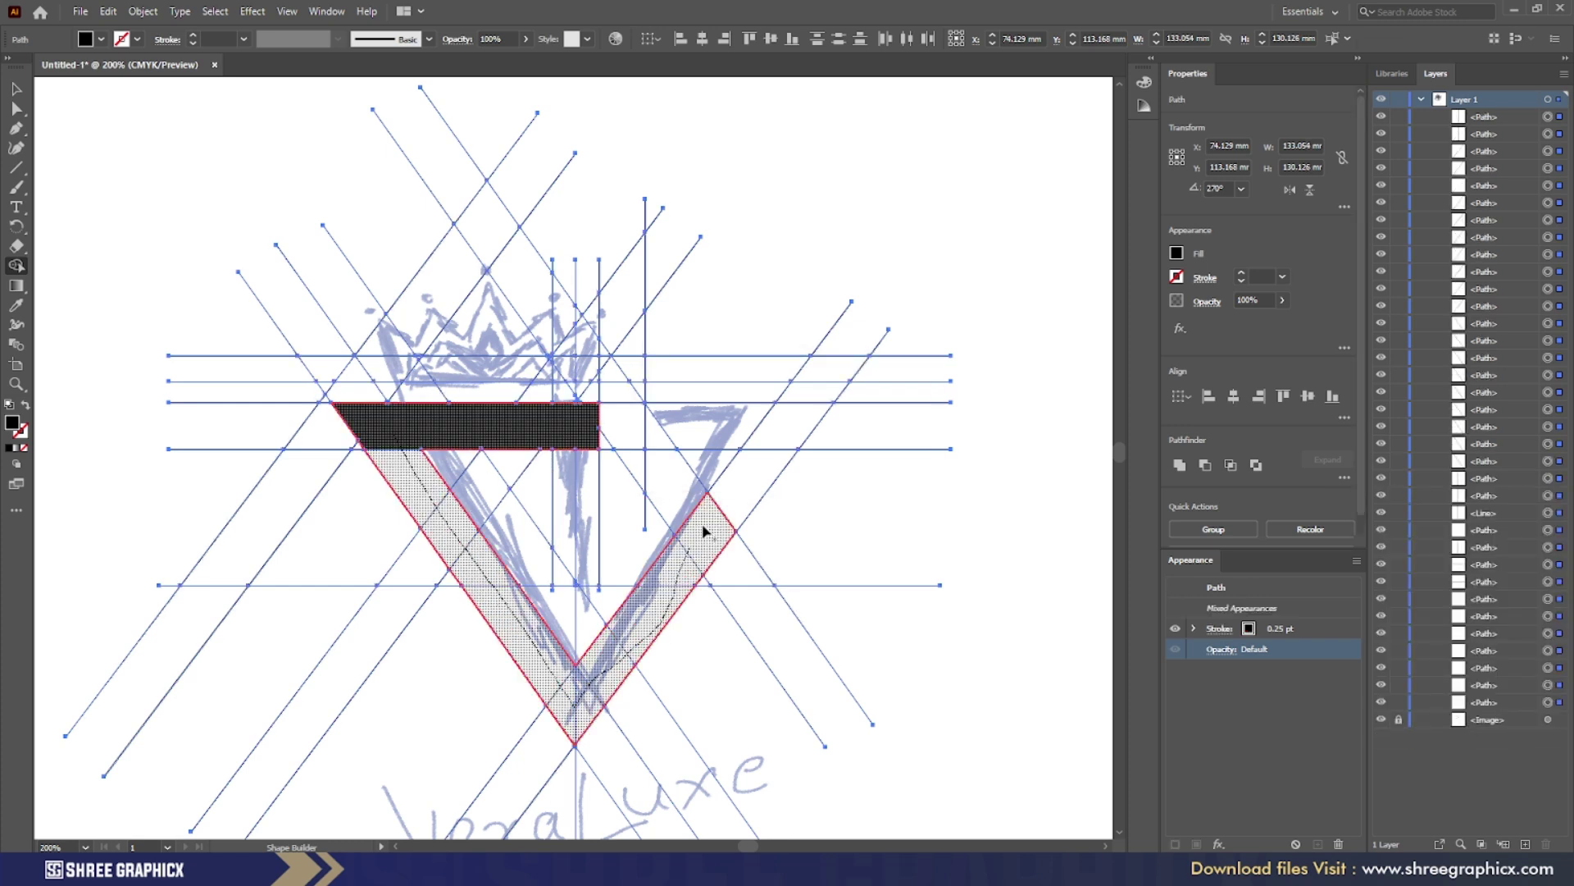
mouse_move(677, 435)
left_mouse_down()
mouse_move(685, 479)
mouse_move(616, 464)
left_mouse_up()
key("ctrl+z")
mouse_move(579, 433)
left_mouse_down()
mouse_move(561, 573)
mouse_move(598, 481)
mouse_move(703, 449)
mouse_move(697, 376)
left_mouse_up()
Turn the diamond-shaped grid cell above the crown's central peak into a solid black shape with Shape Builder
scroll(570, 594, "up", 7)
scroll(600, 490, "down", 10)
scroll(584, 482, "up", 4)
mouse_move(573, 333)
left_mouse_down()
mouse_move(508, 439)
mouse_move(570, 423)
mouse_move(581, 393)
mouse_move(550, 505)
mouse_move(524, 526)
left_mouse_up()
key("ctrl+z")
left_click(573, 326)
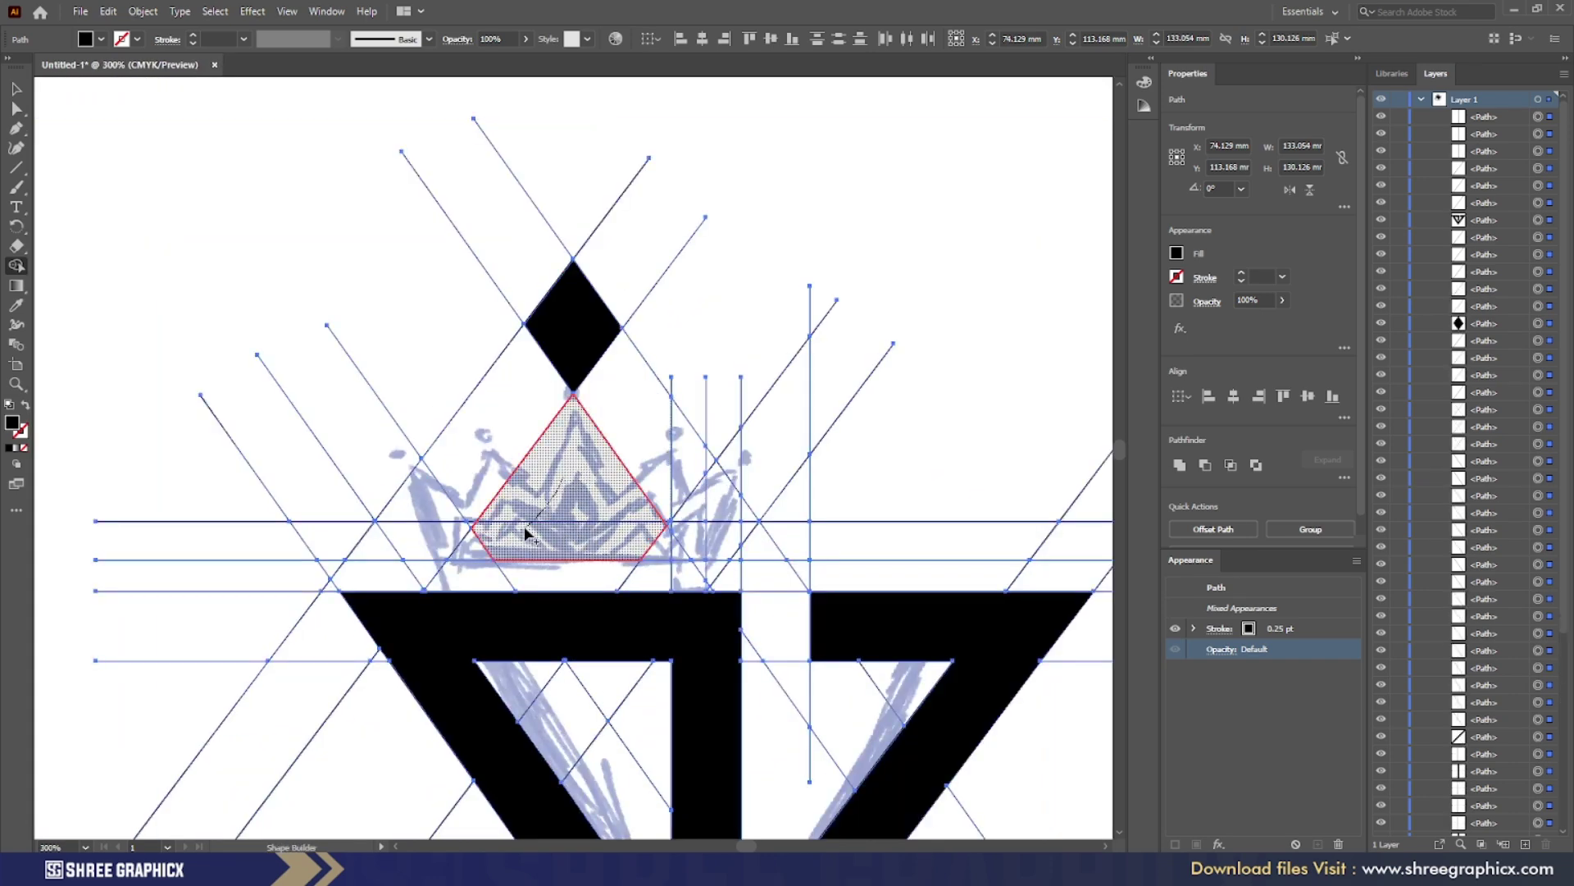
left_click_drag(341, 540, 478, 526)
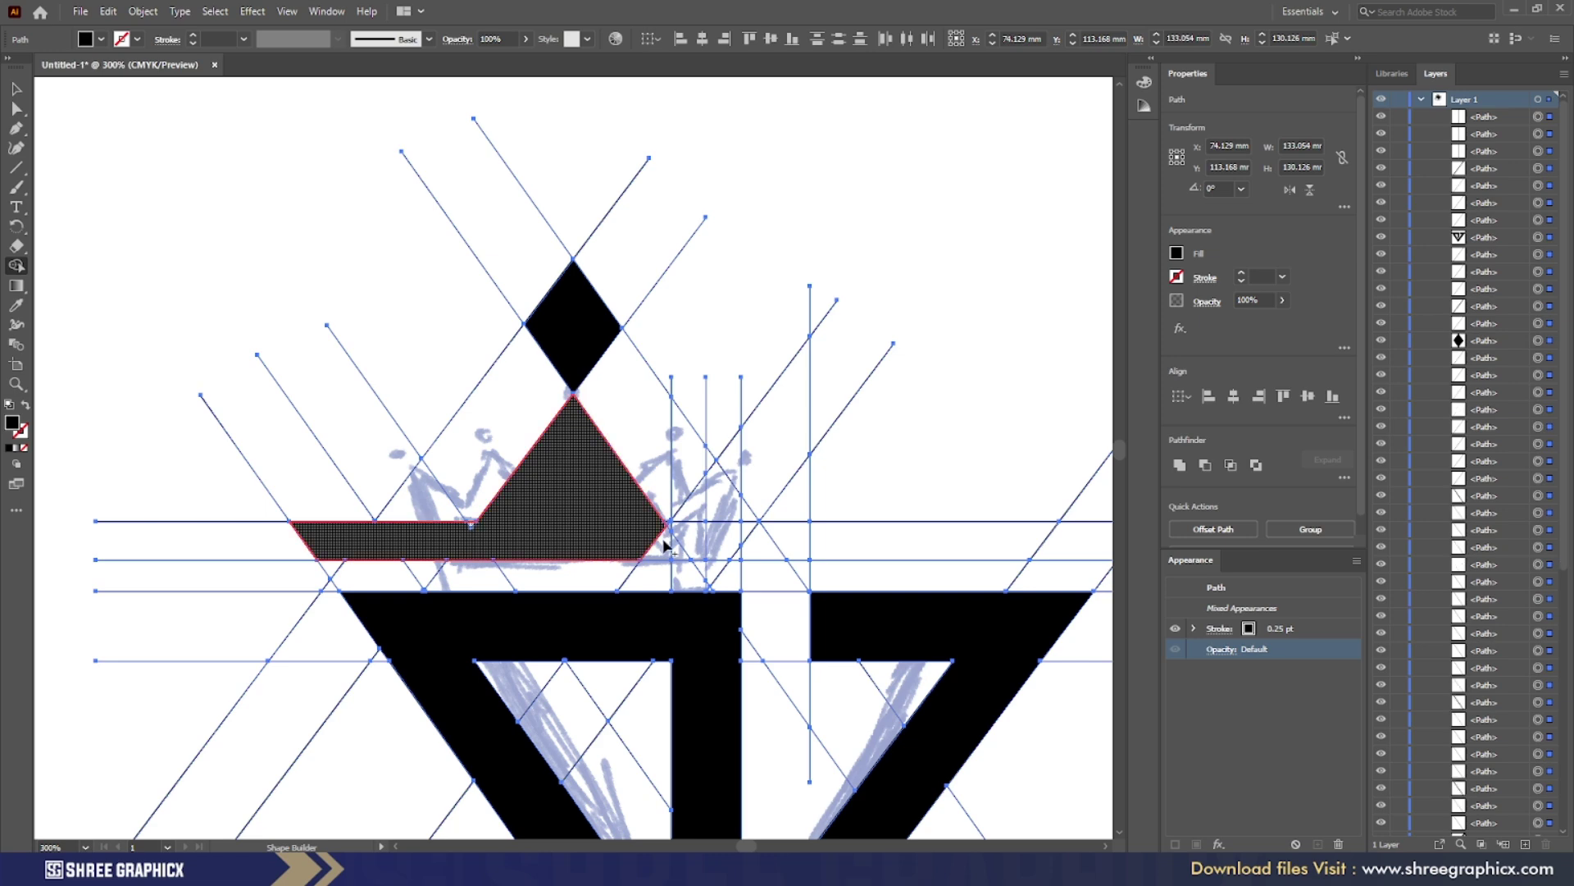
left_click_drag(738, 545, 852, 529)
key("ctrl+z")
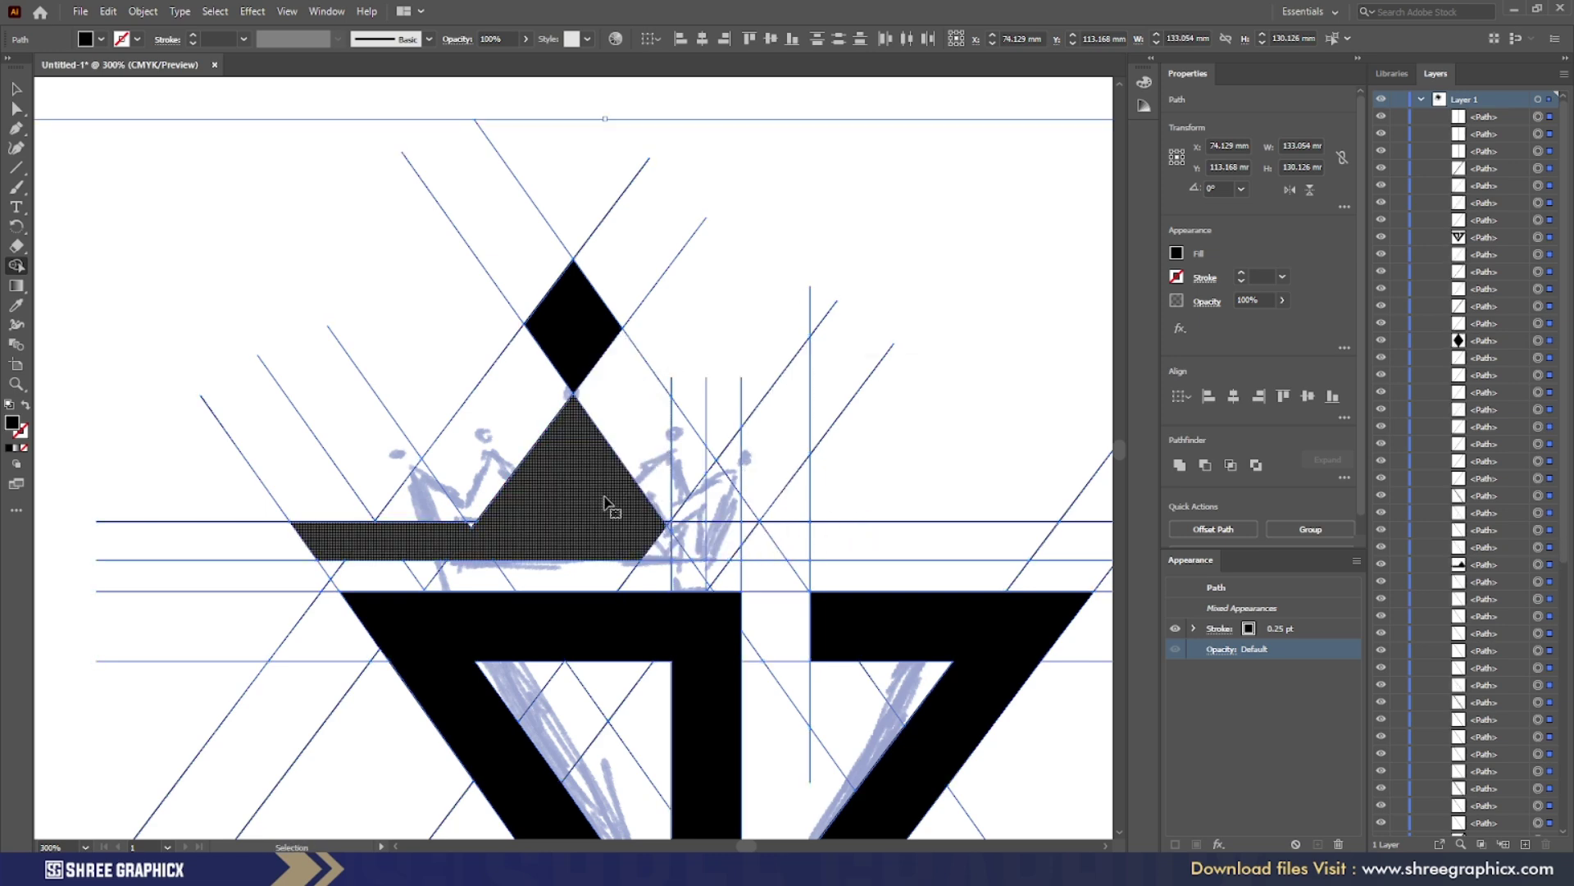
key("ctrl+z")
Merge the crown's base strip with its two side peaks and fill the central triangular peak with Shape Builder
mouse_move(426, 539)
left_mouse_down()
mouse_move(753, 533)
mouse_move(691, 546)
mouse_move(754, 492)
mouse_move(747, 526)
mouse_move(412, 515)
mouse_move(445, 547)
left_mouse_up()
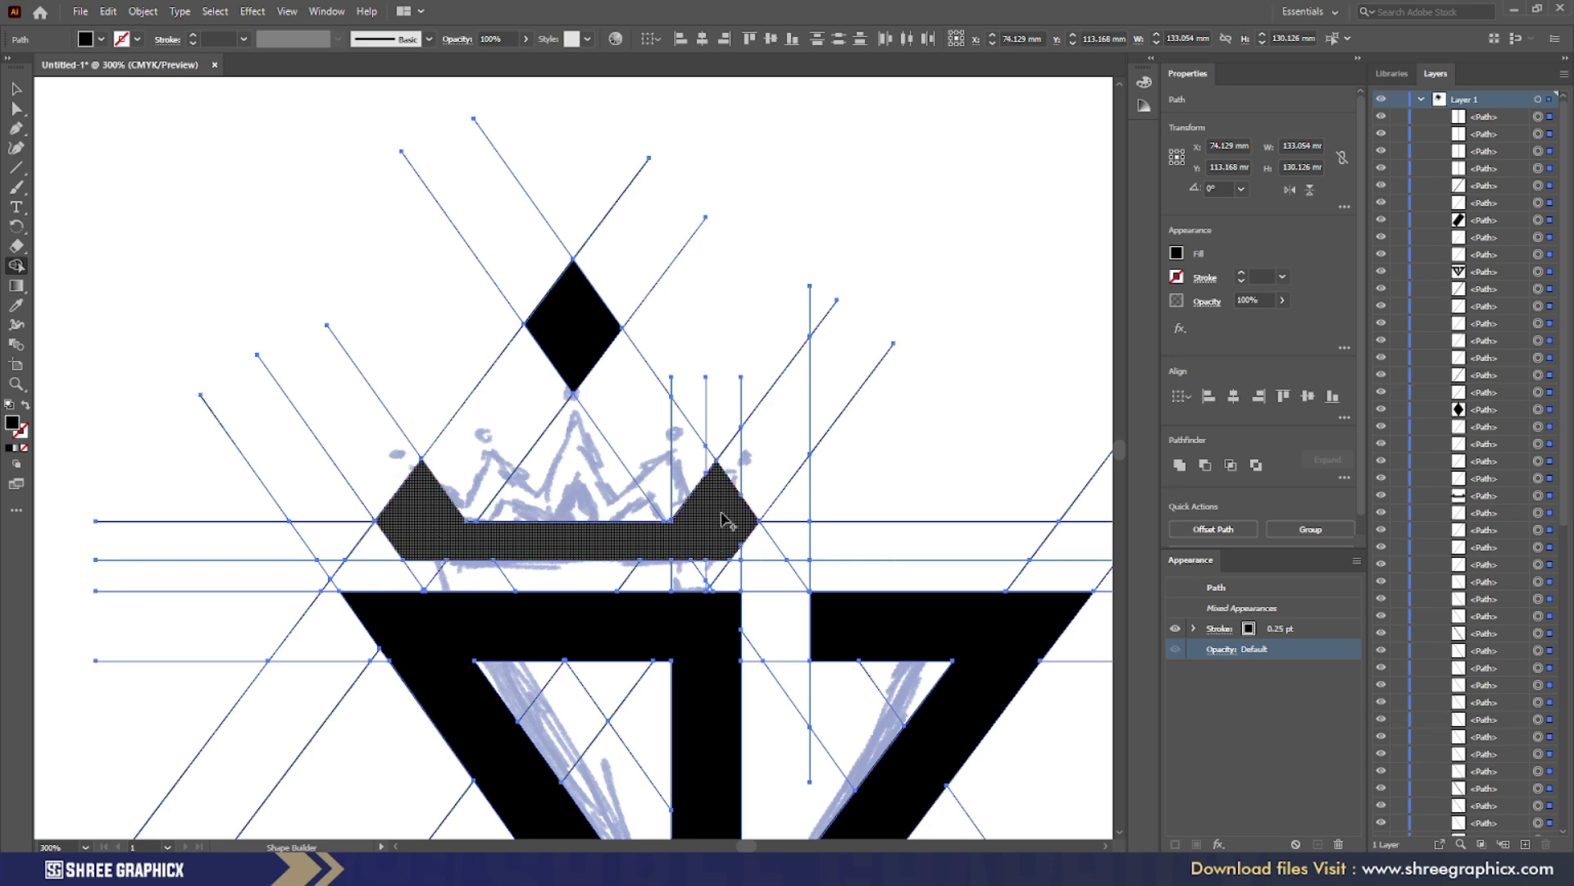
left_click(580, 471)
left_click(10, 84)
left_click(833, 216)
Merge the central triangular peak with the crown's base into a single crown shape using Shape Builder
scroll(620, 523, "up", 2)
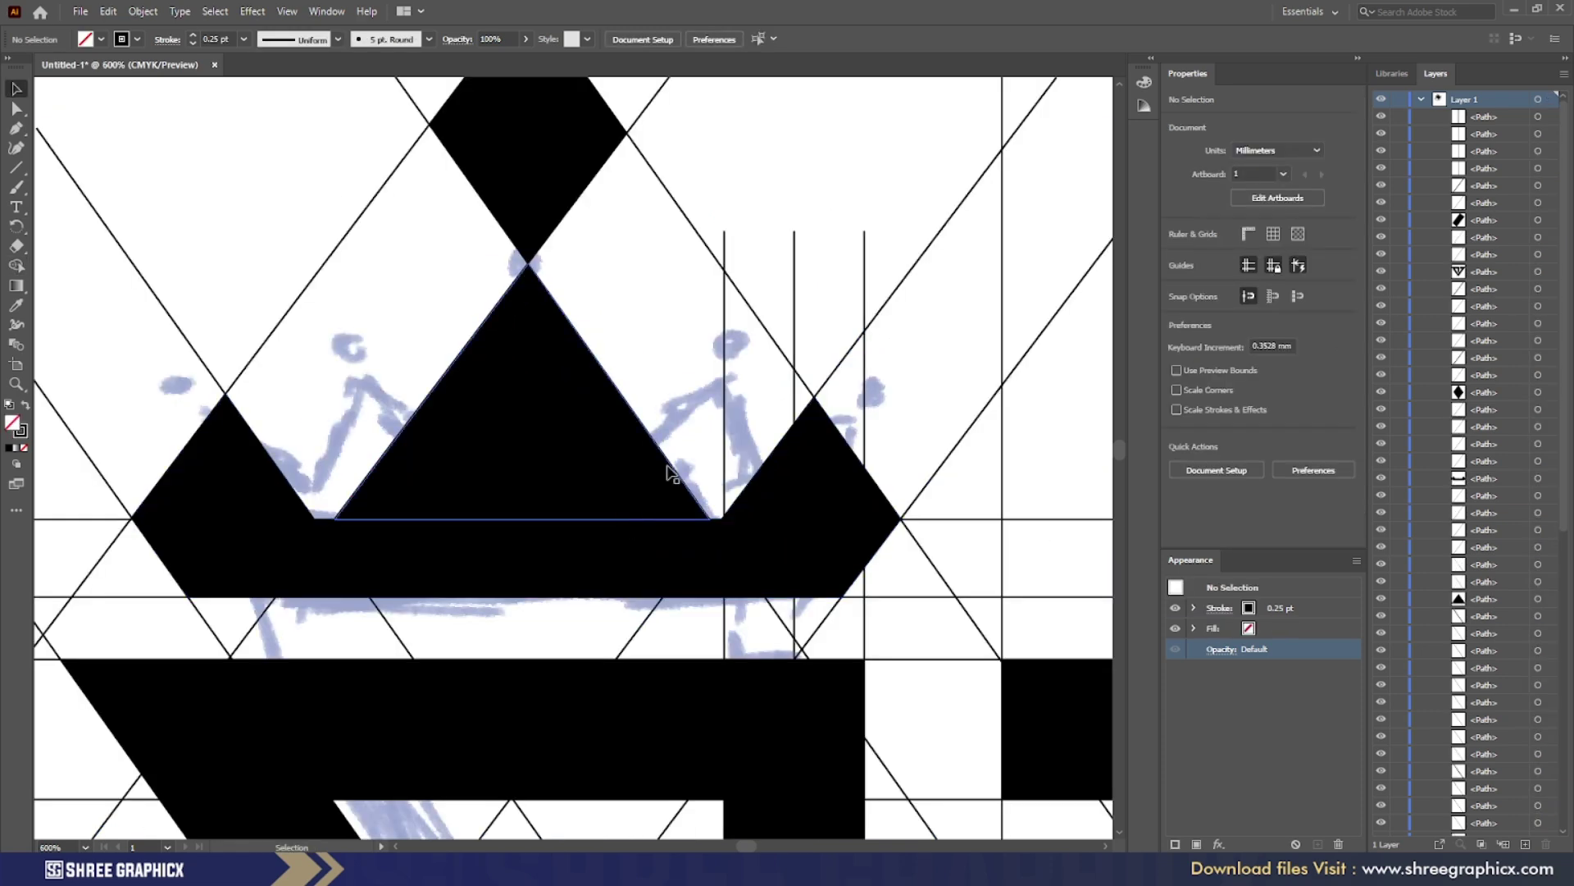
left_click(15, 264)
scroll(517, 381, "down", 5)
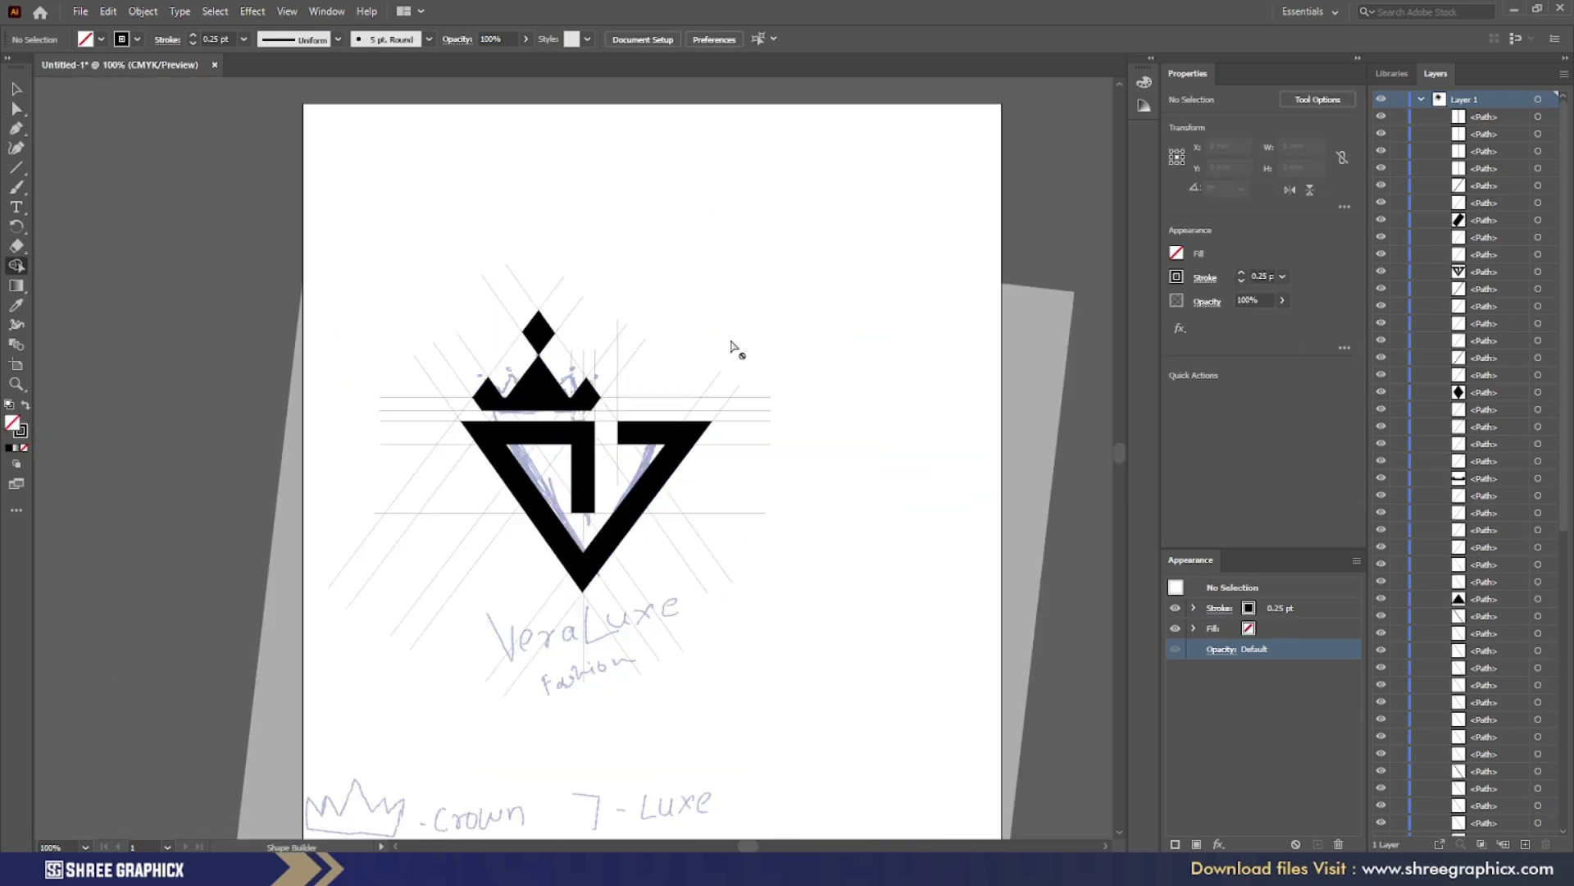
scroll(555, 397, "up", 3)
left_click(529, 348)
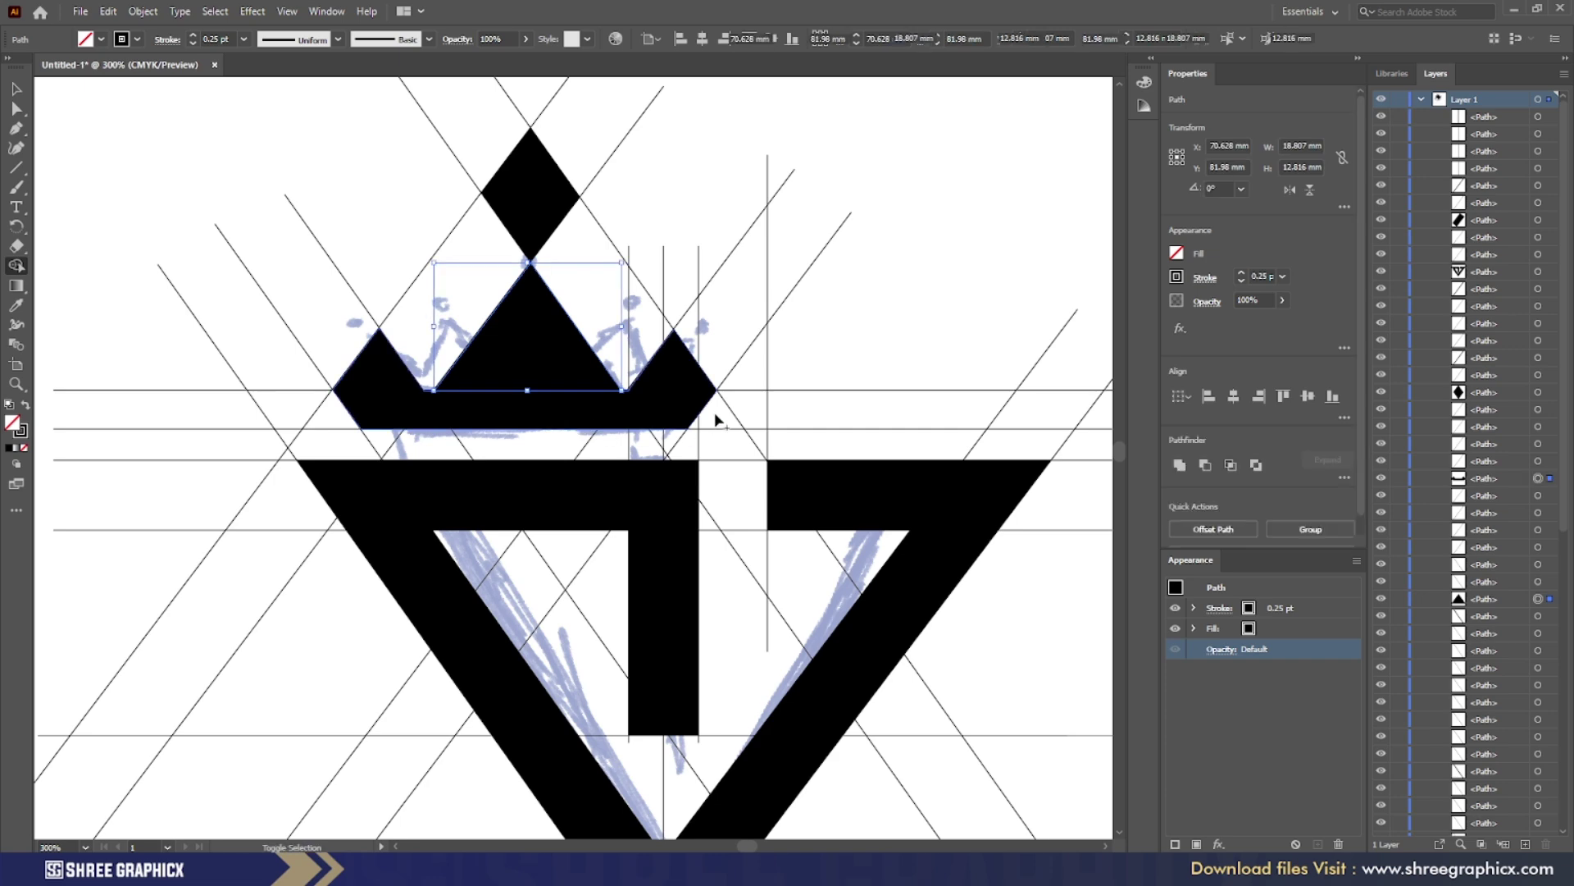
left_click_drag(537, 345, 706, 397)
key("ctrl+z")
left_click_drag(535, 335, 586, 411)
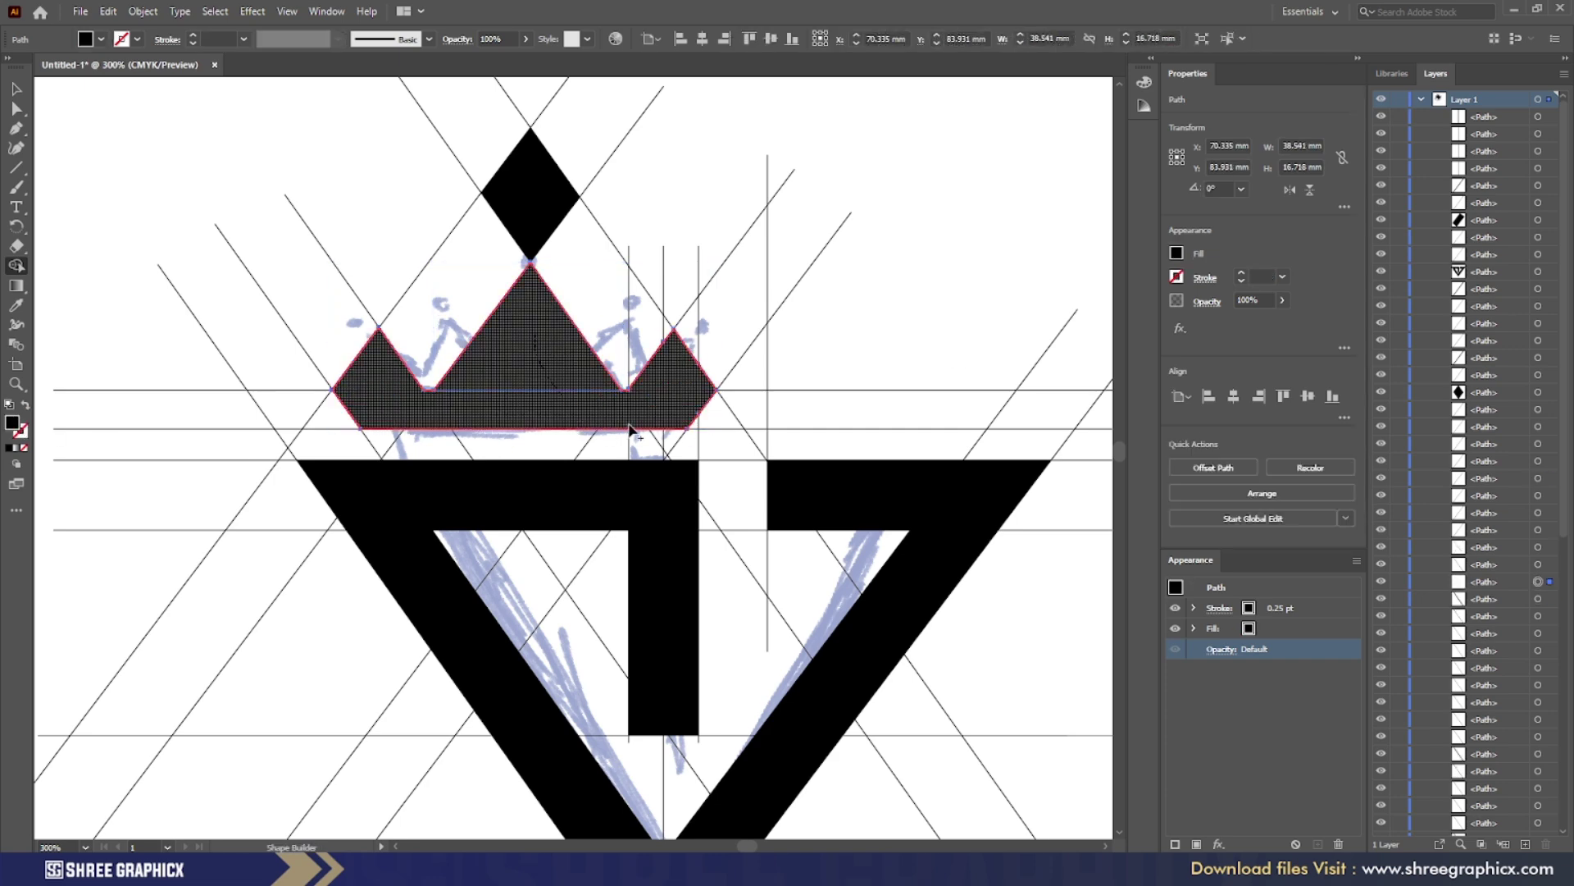
Cut the finished diamond, crown and V shapes out of the construction grid
scroll(530, 262, "up", 4)
scroll(534, 309, "down", 6)
key("v")
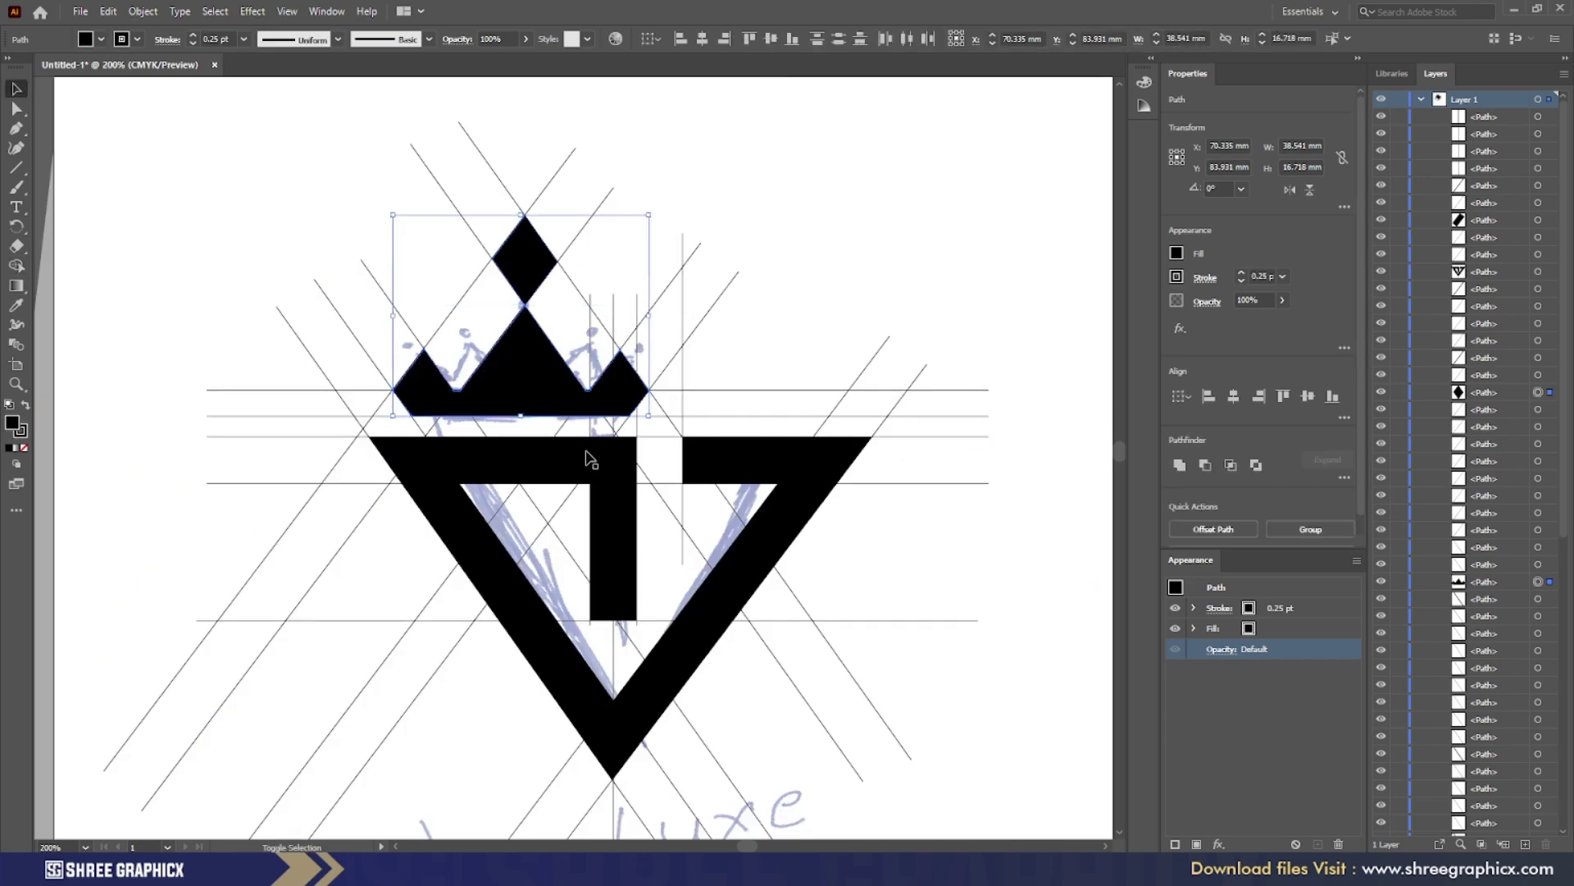
left_click(587, 452, "shift")
key("ctrl+x")
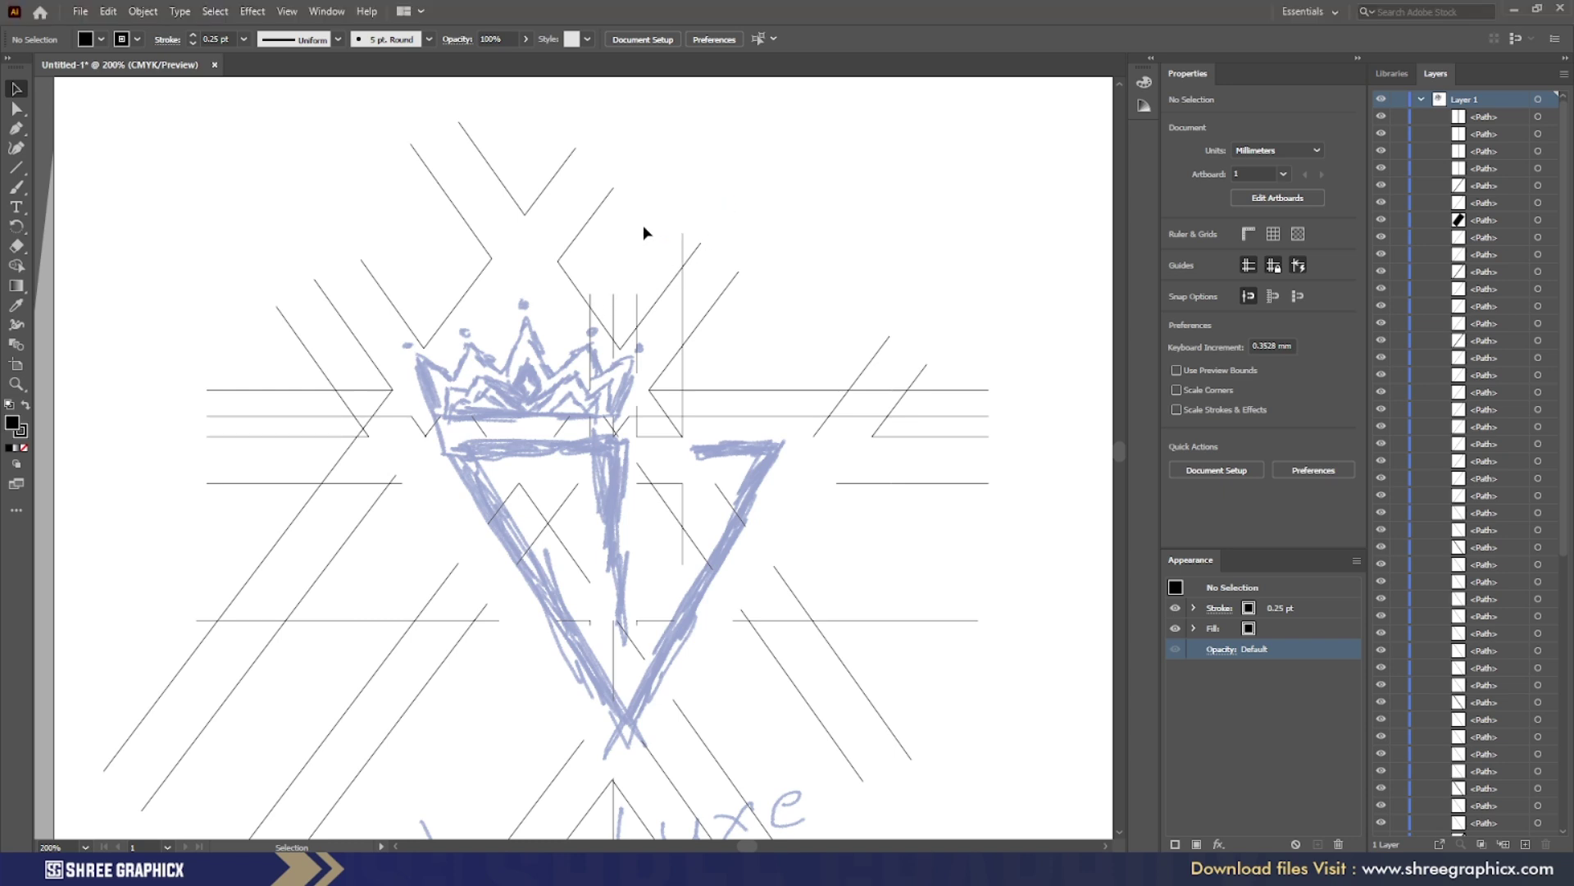
Delete all leftover construction lines and paste the cut logo shapes back onto the artboard
scroll(619, 268, "down", 4)
left_click_drag(380, 126, 784, 538)
key("Delete")
key("ctrl+v")
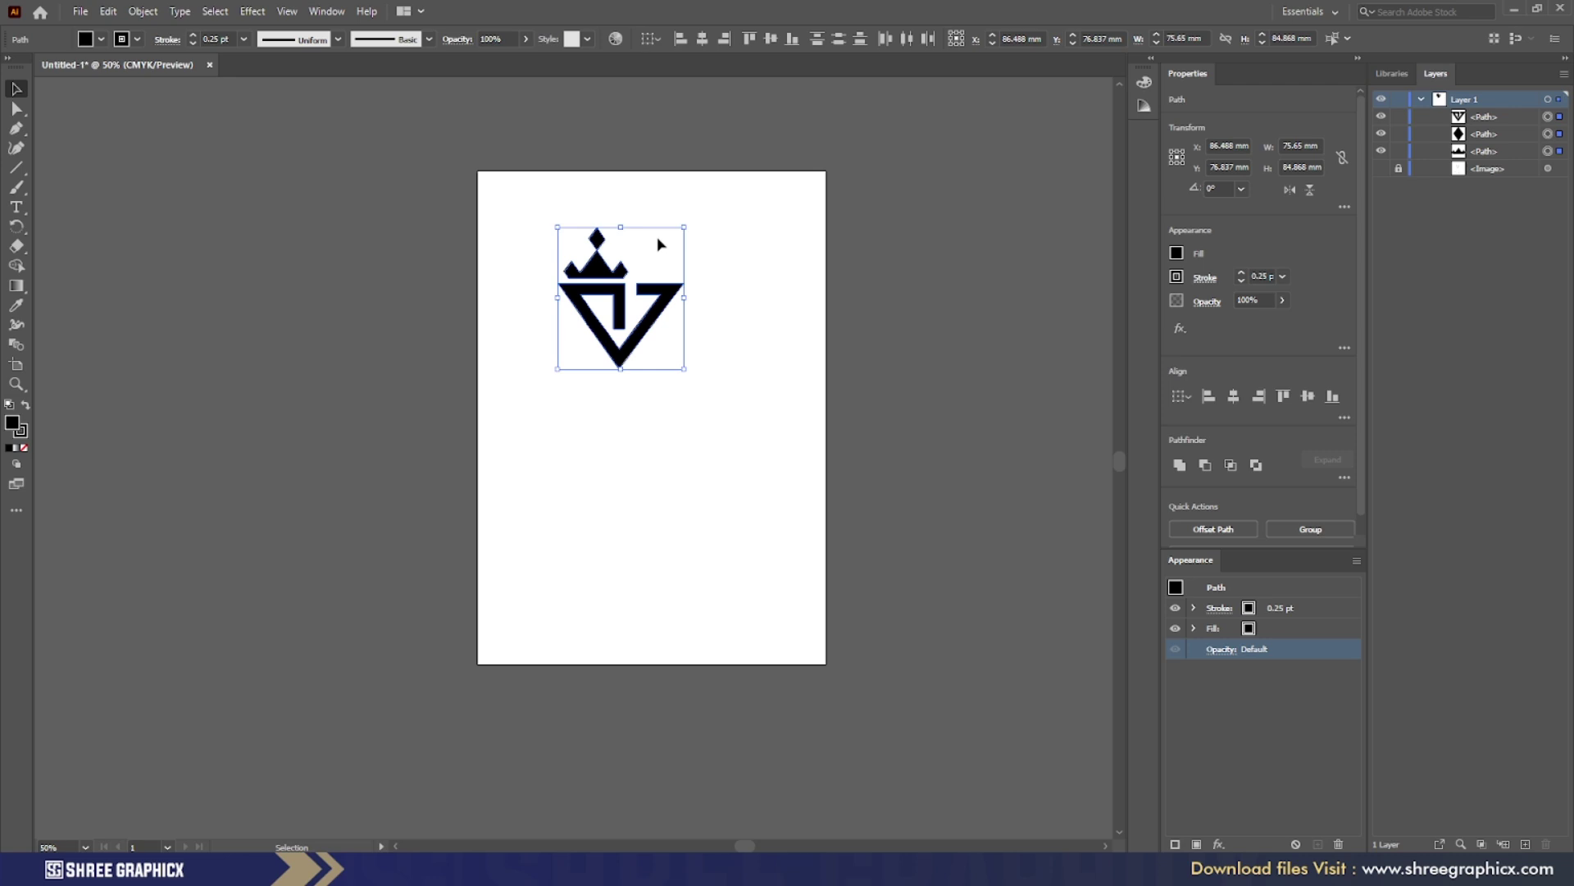
scroll(632, 237, "up", 2)
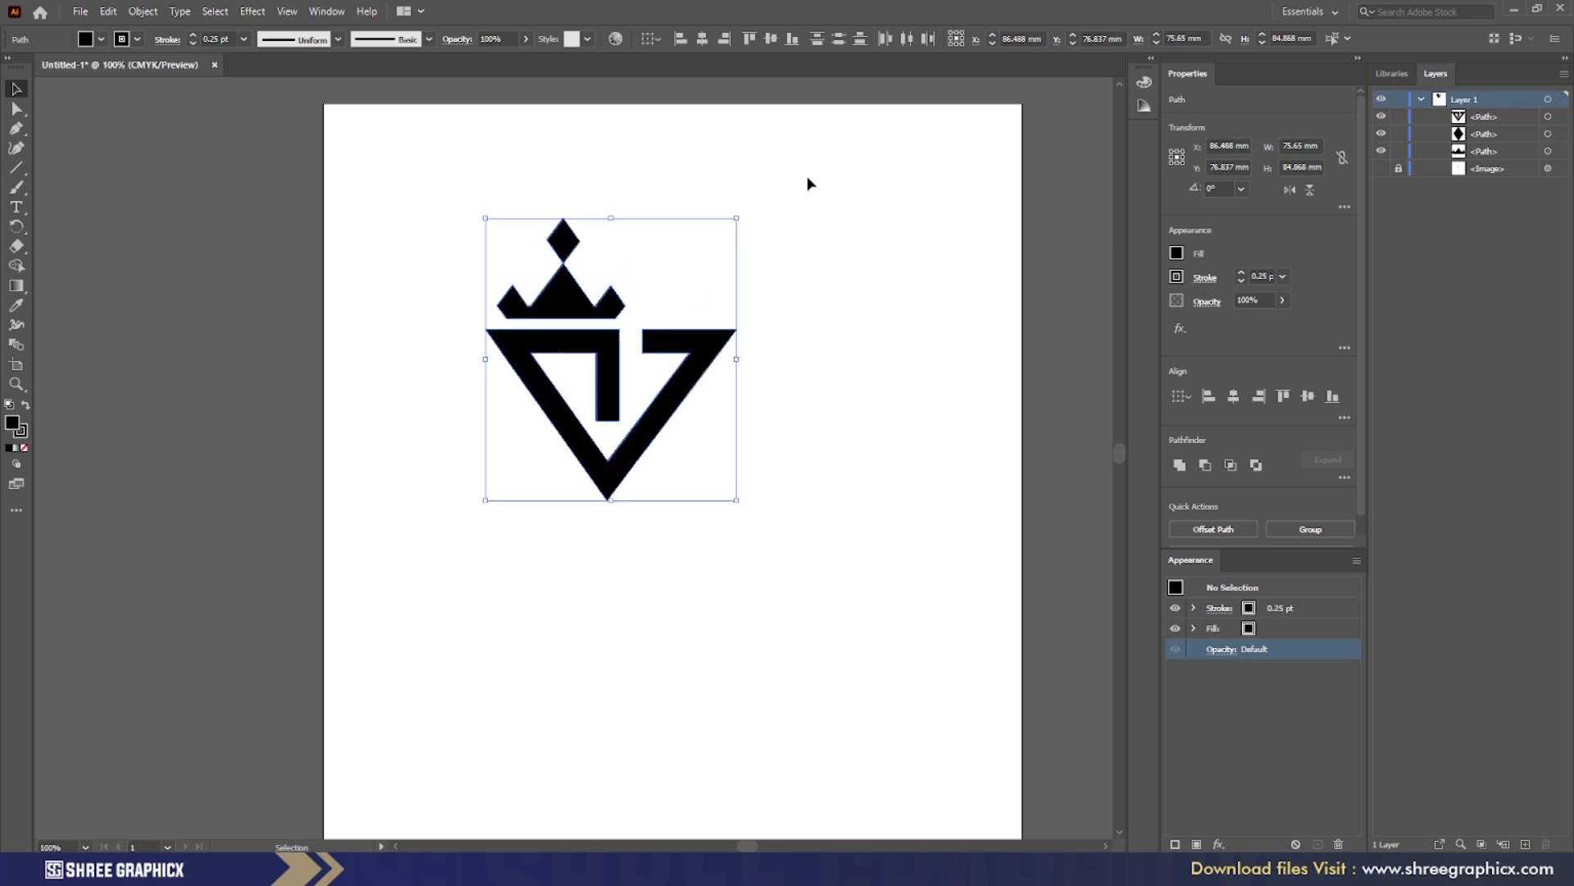
left_click(807, 177)
Group the crown with its diamond and stretch the group wider on both sides
left_click(563, 289)
left_click(563, 237, "shift")
right_click(556, 232)
left_click(598, 331)
scroll(556, 295, "up", 2)
left_click_drag(438, 242, 383, 245)
left_click_drag(694, 240, 712, 248)
left_click(972, 353)
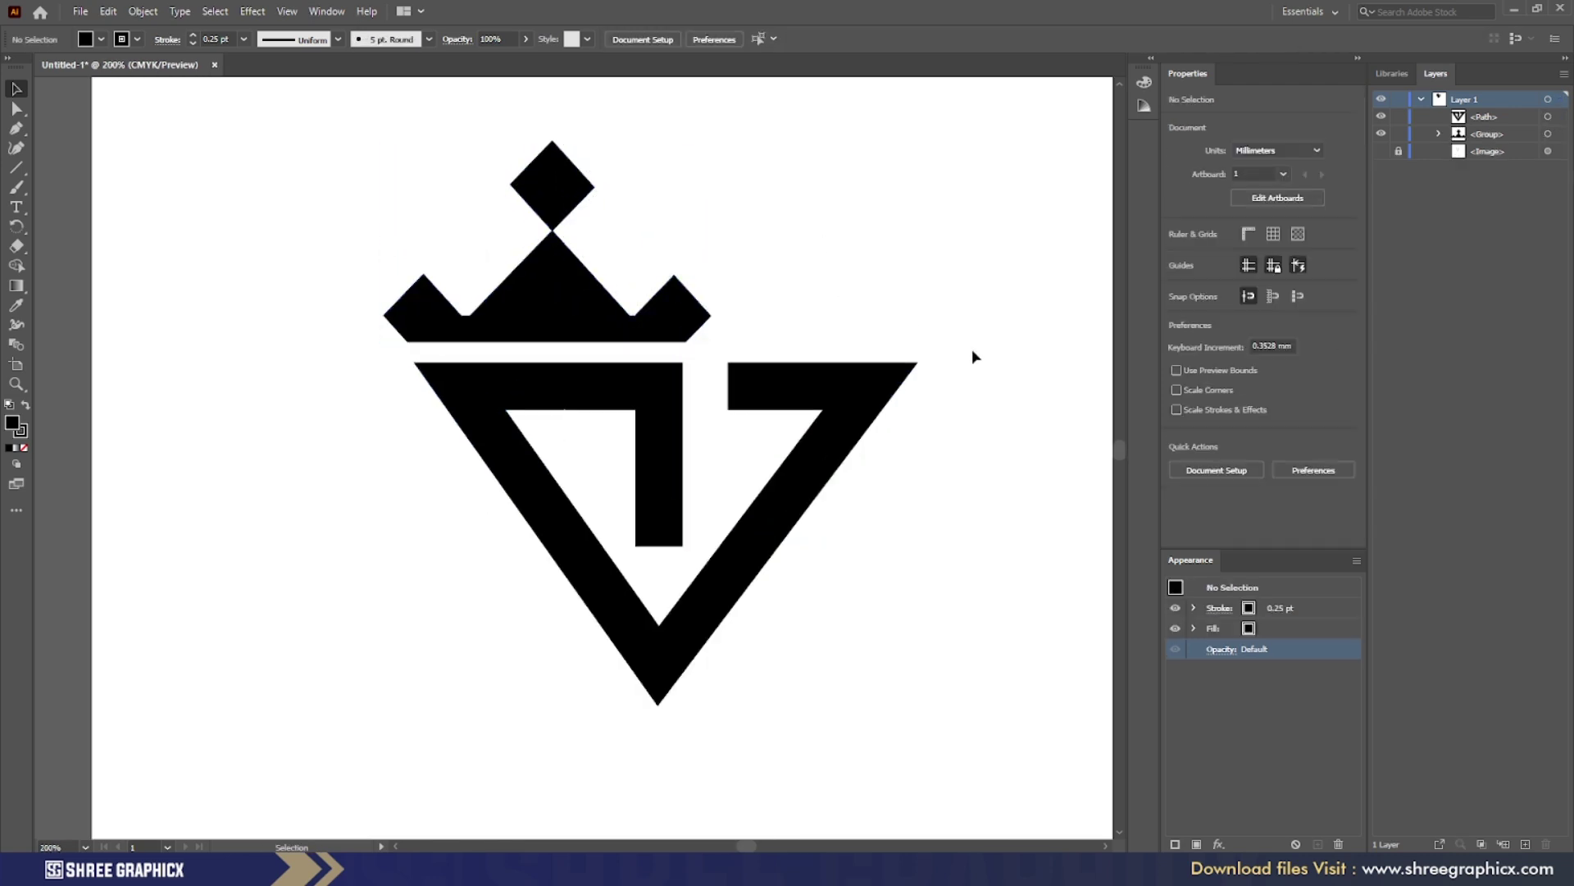
Ungroup the crown and its diamond
scroll(579, 297, "down", 2)
scroll(625, 328, "up", 3)
scroll(353, 316, "down", 2)
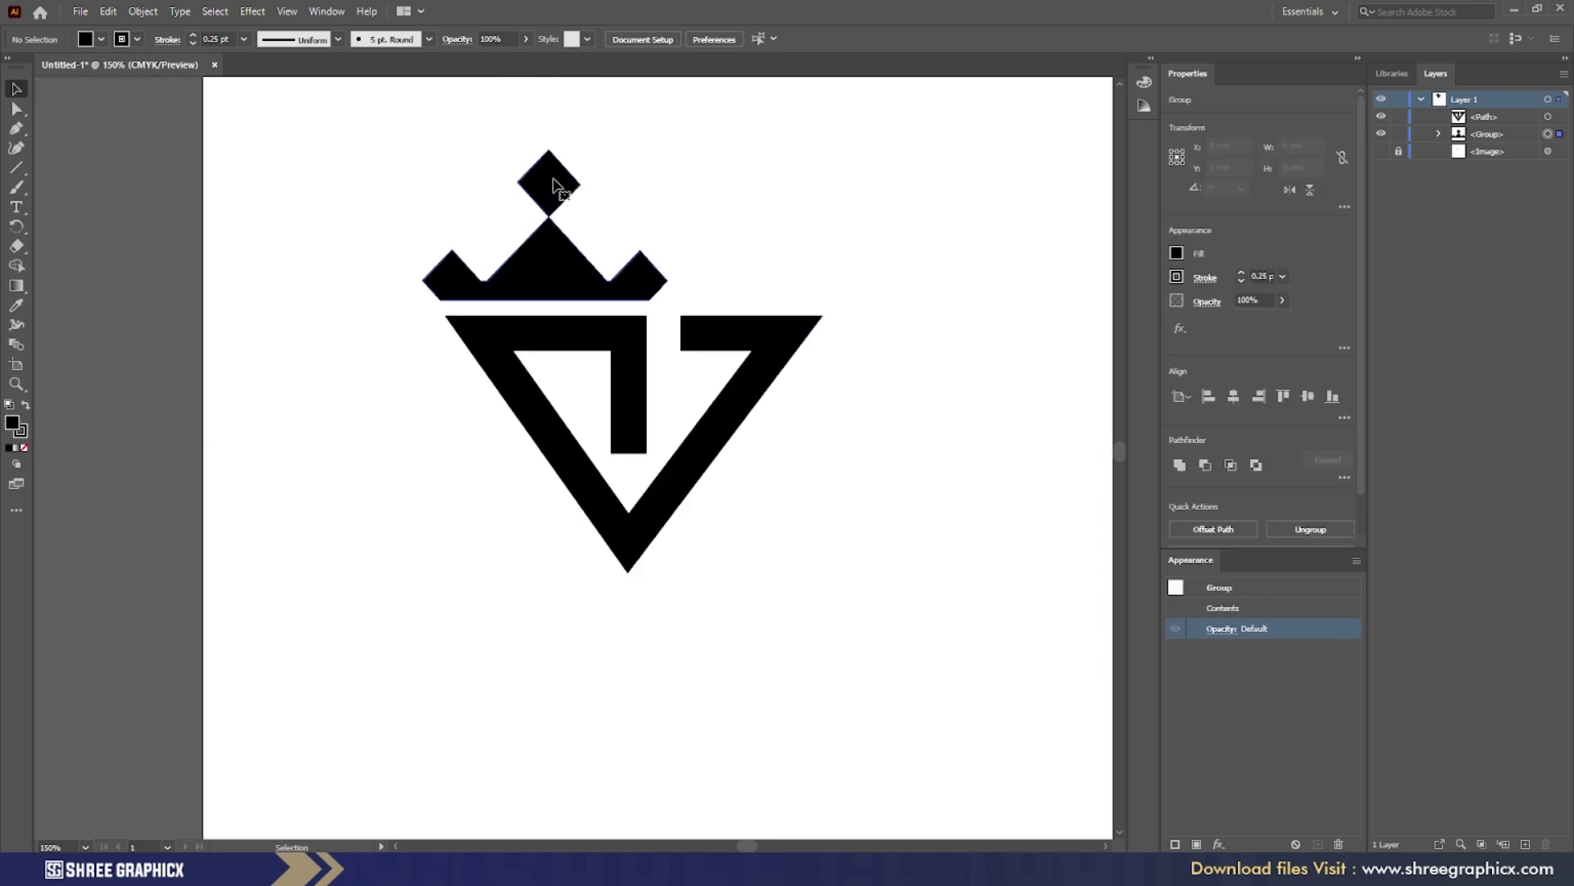
right_click(551, 181)
left_click(601, 319)
left_click(632, 205)
Make a smaller copy of the diamond, about 5 by 5.3 mm, and place it on the tip of the crown's right peak
left_click_drag(556, 185, 446, 201)
key("ctrl+z")
scroll(615, 200, "up", 3)
left_click_drag(770, 120, 667, 230)
left_click_drag(688, 290, 686, 291)
left_click(805, 235)
scroll(695, 301, "up", 6)
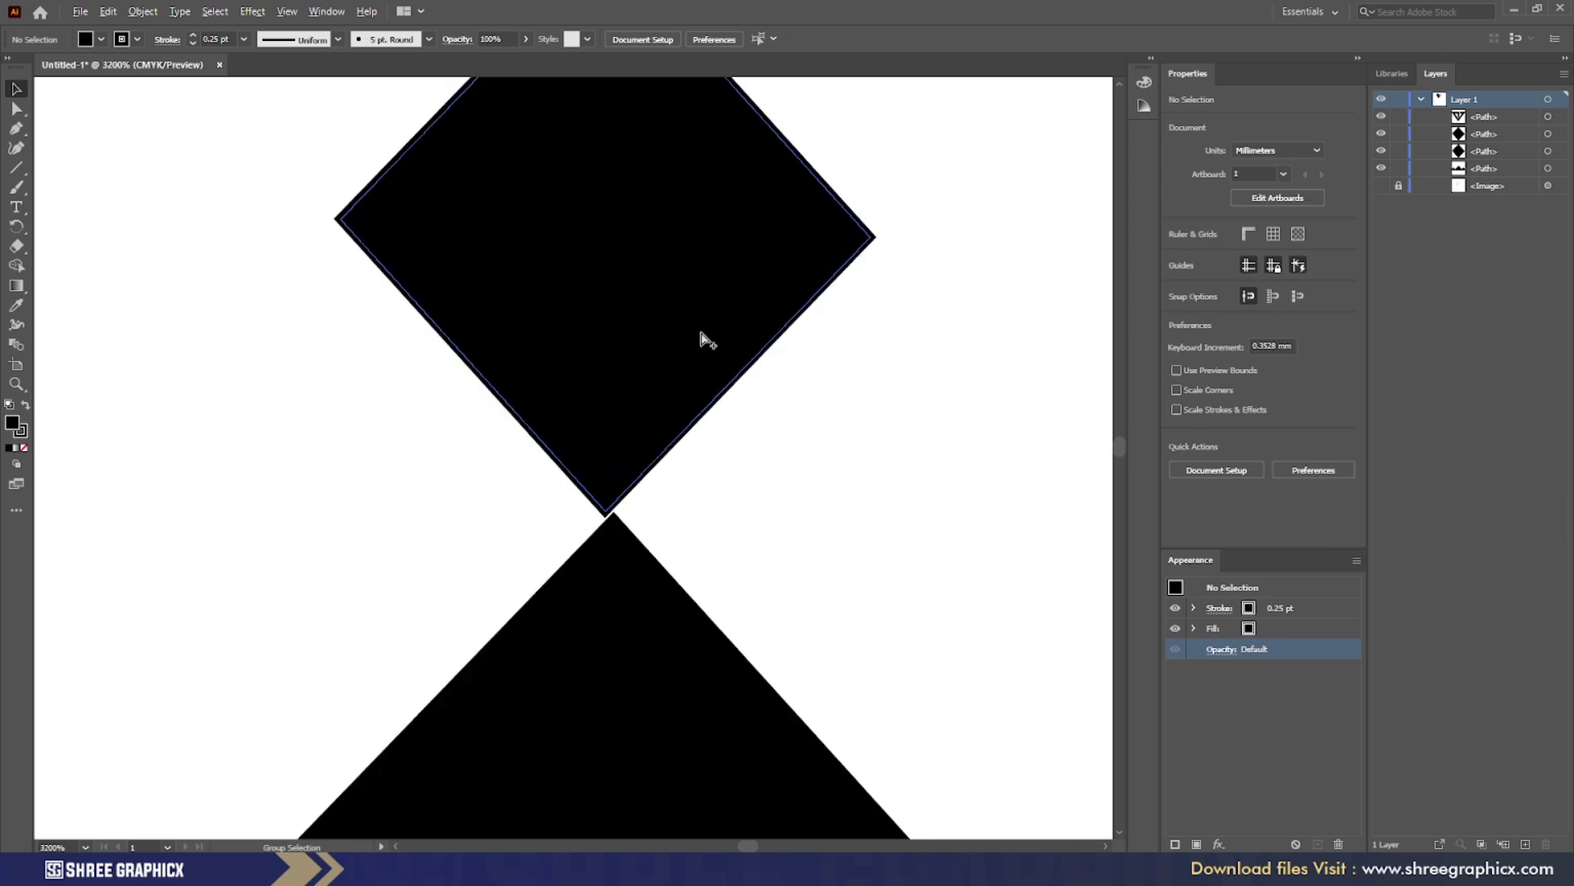
Copy the small right diamond across and align it on the tip of the crown's left peak
scroll(678, 345, "down", 6)
left_click_drag(790, 361, 418, 361)
left_click(540, 344)
scroll(402, 370, "up", 5)
left_click_drag(478, 311, 488, 315)
scroll(443, 494, "up", 3)
scroll(353, 369, "down", 12)
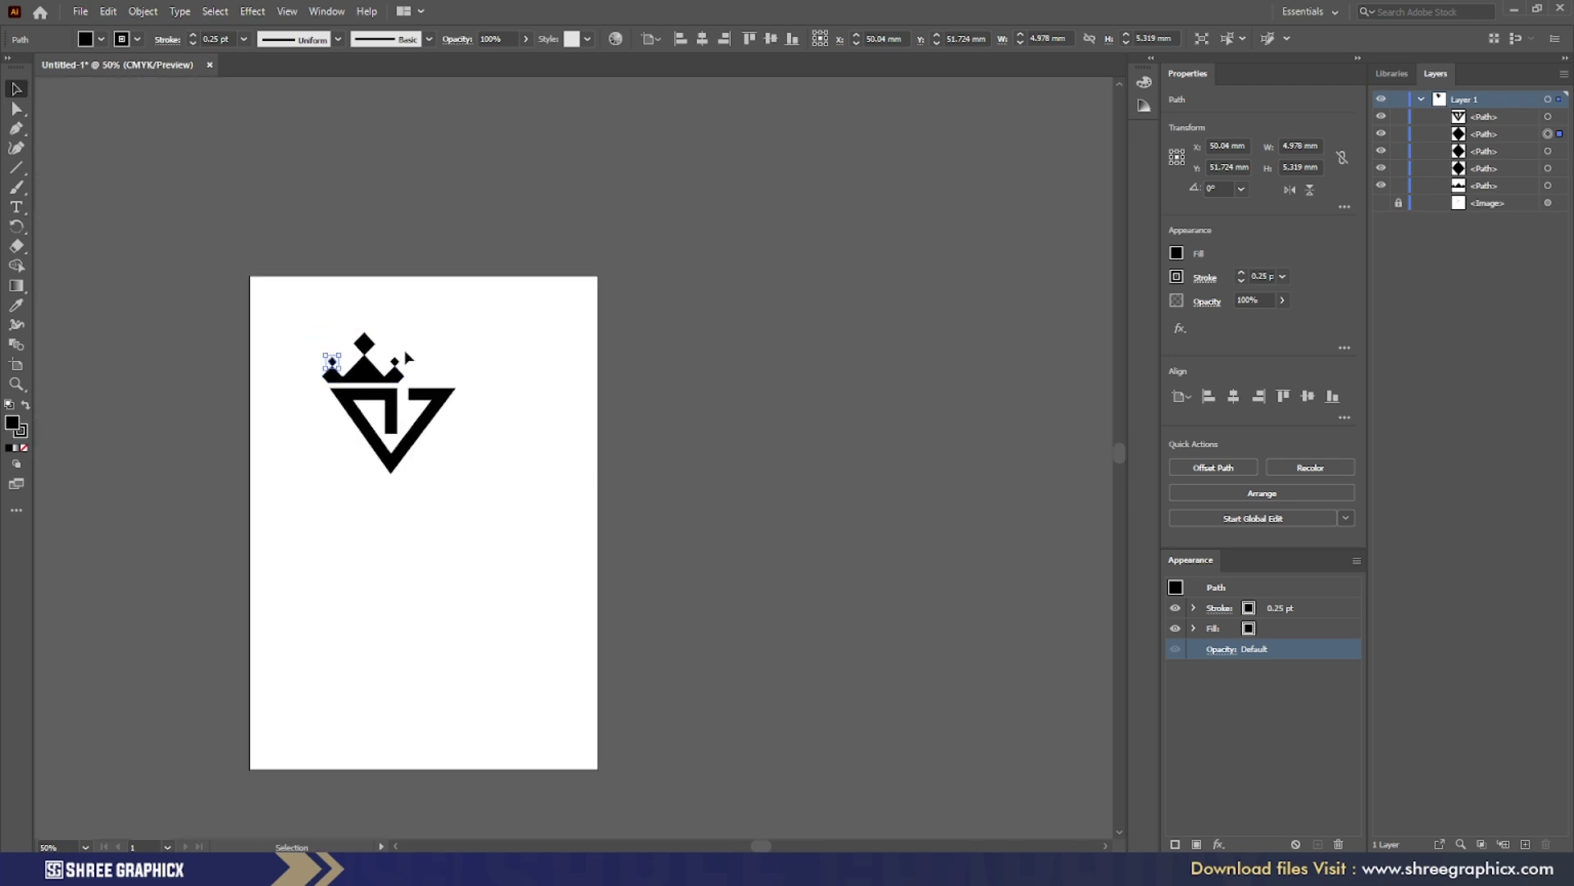
Remove the stroke from all the logo's shapes
scroll(323, 377, "up", 3)
left_click_drag(277, 233, 801, 776)
double_click(23, 431)
left_click(977, 320)
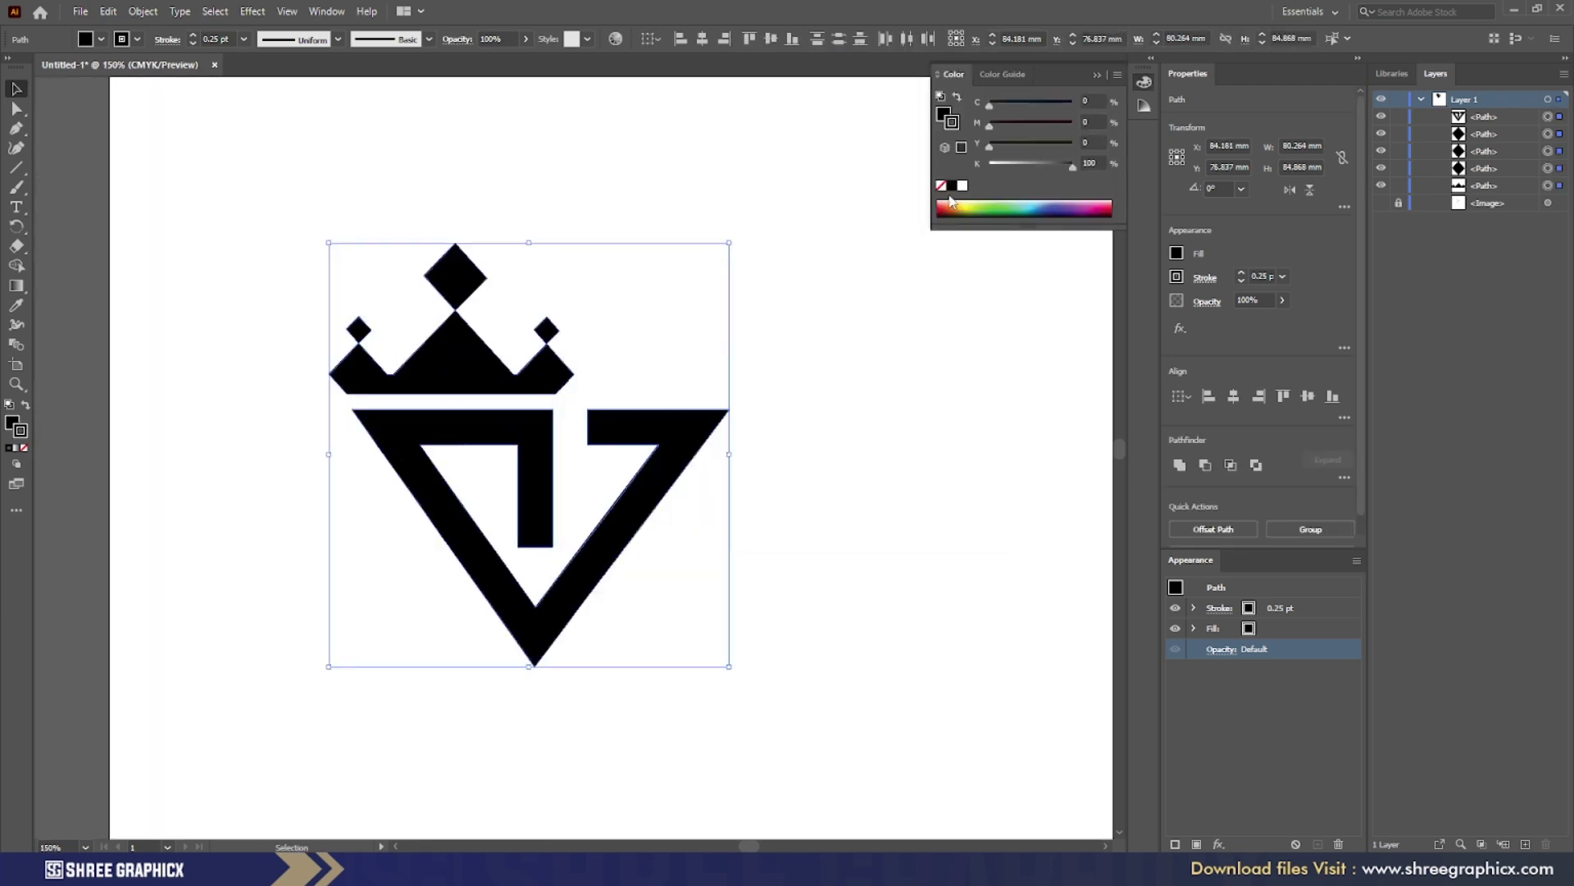
left_click(941, 185)
left_click(512, 186)
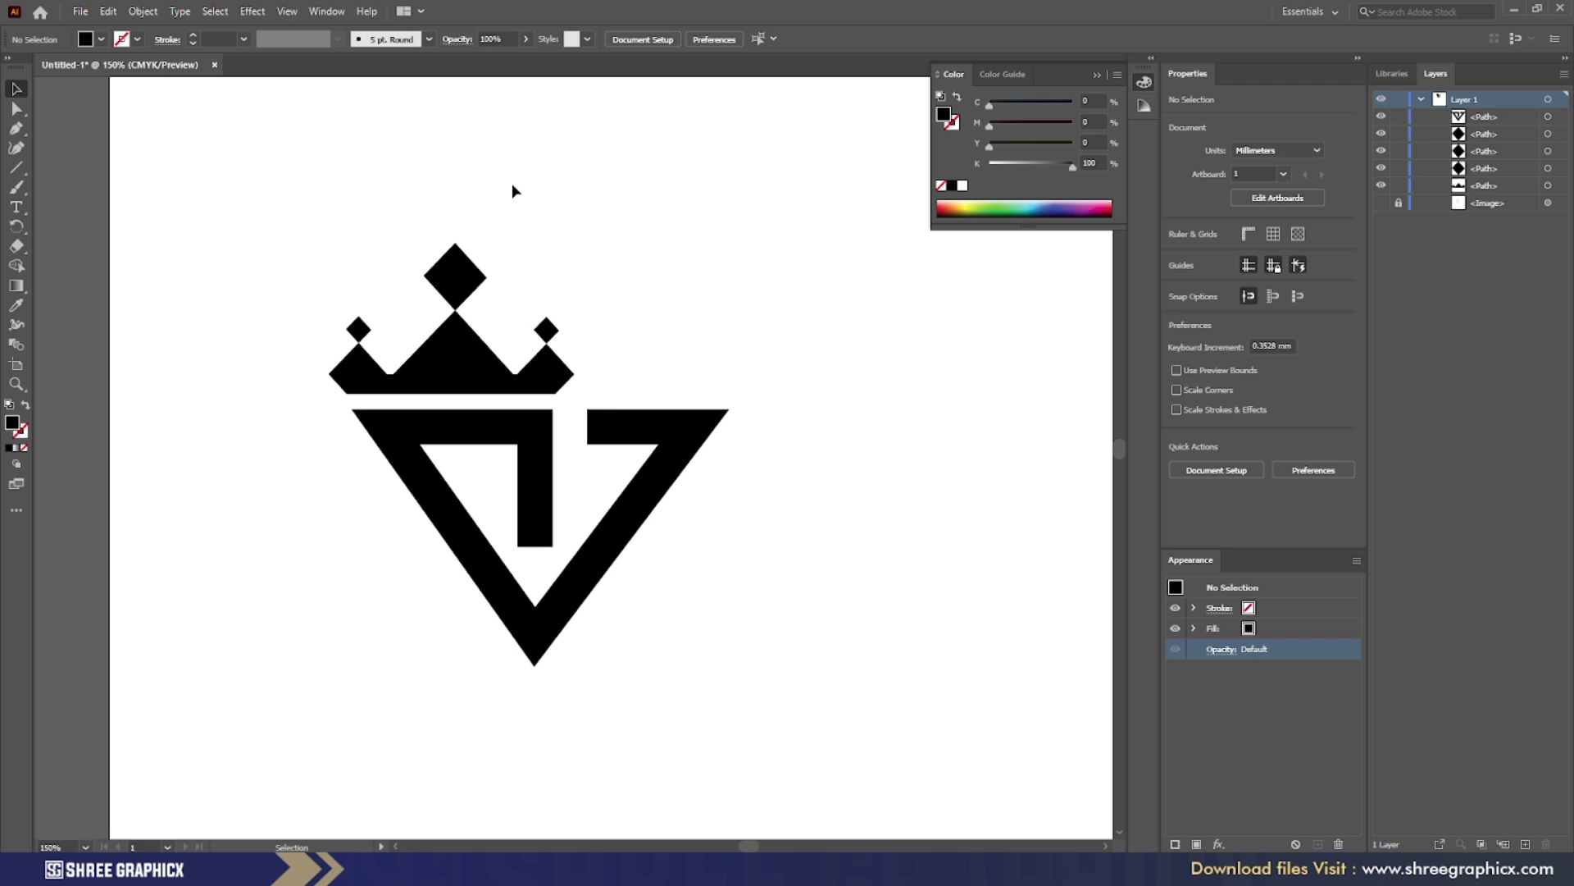
Group all the logo's shapes and move the group to about X 97 mm, Y 106 mm on the artboard
scroll(592, 447, "down", 2)
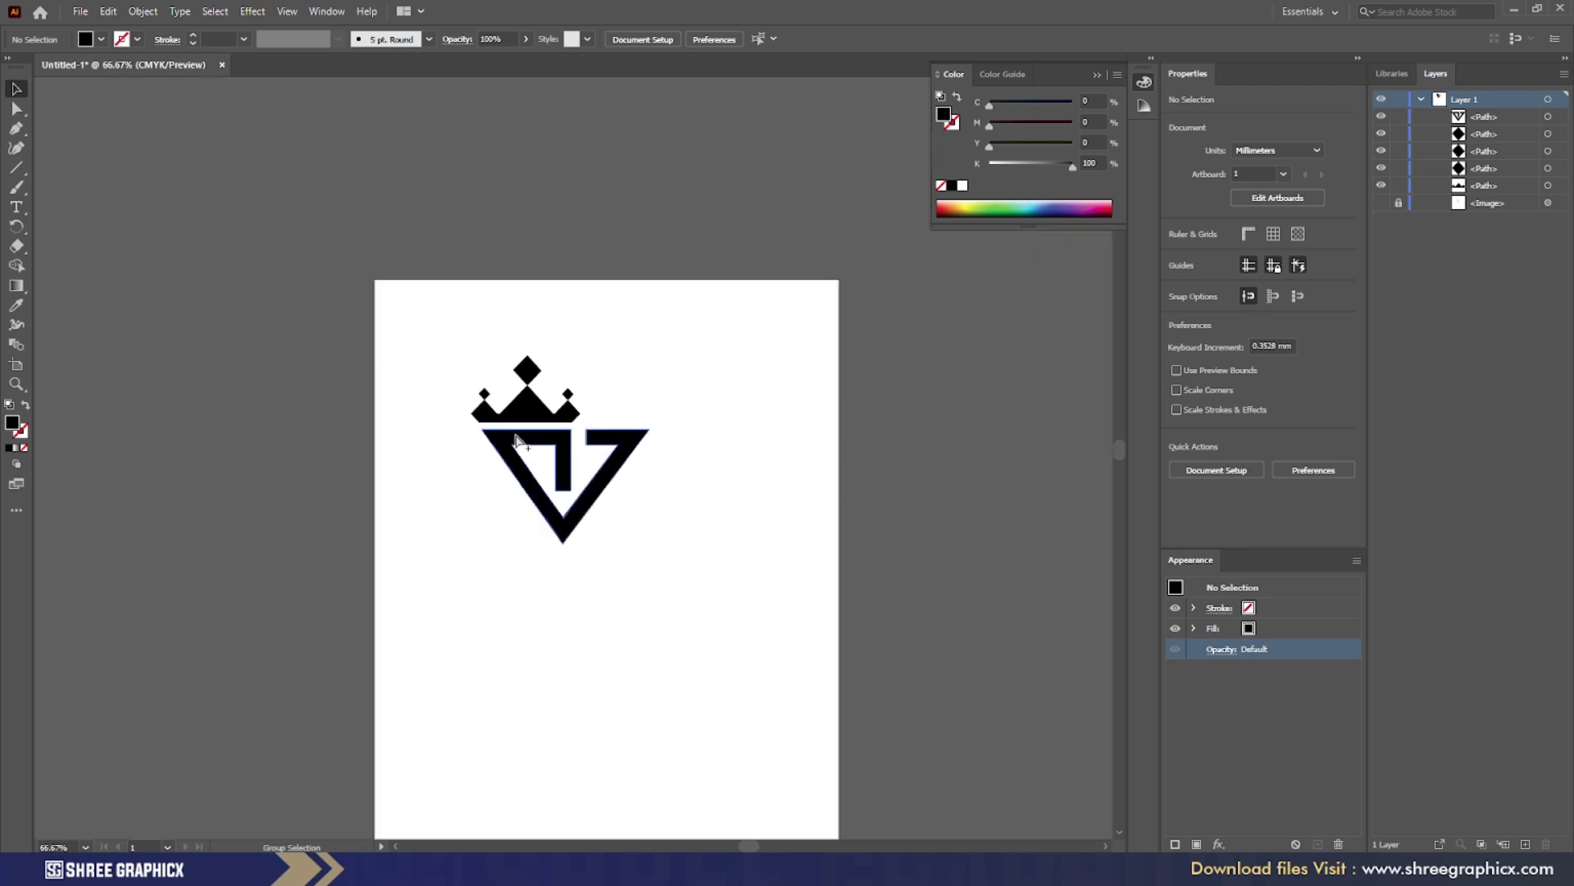
scroll(533, 431, "up", 5)
scroll(484, 399, "down", 4)
scroll(490, 455, "up", 1)
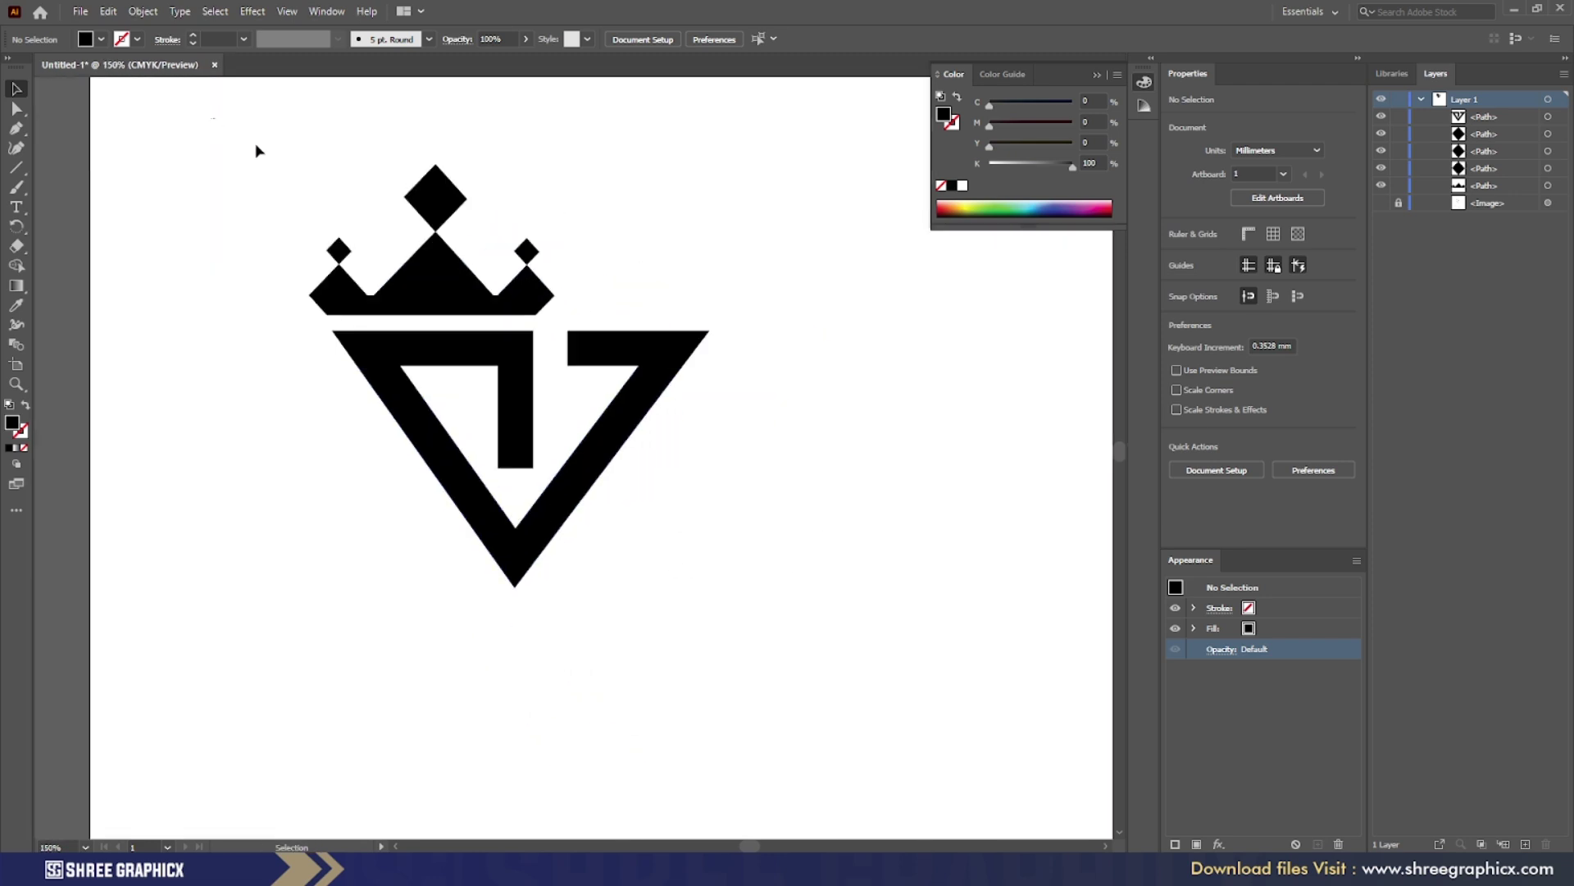
left_click_drag(211, 118, 749, 640)
key("g")
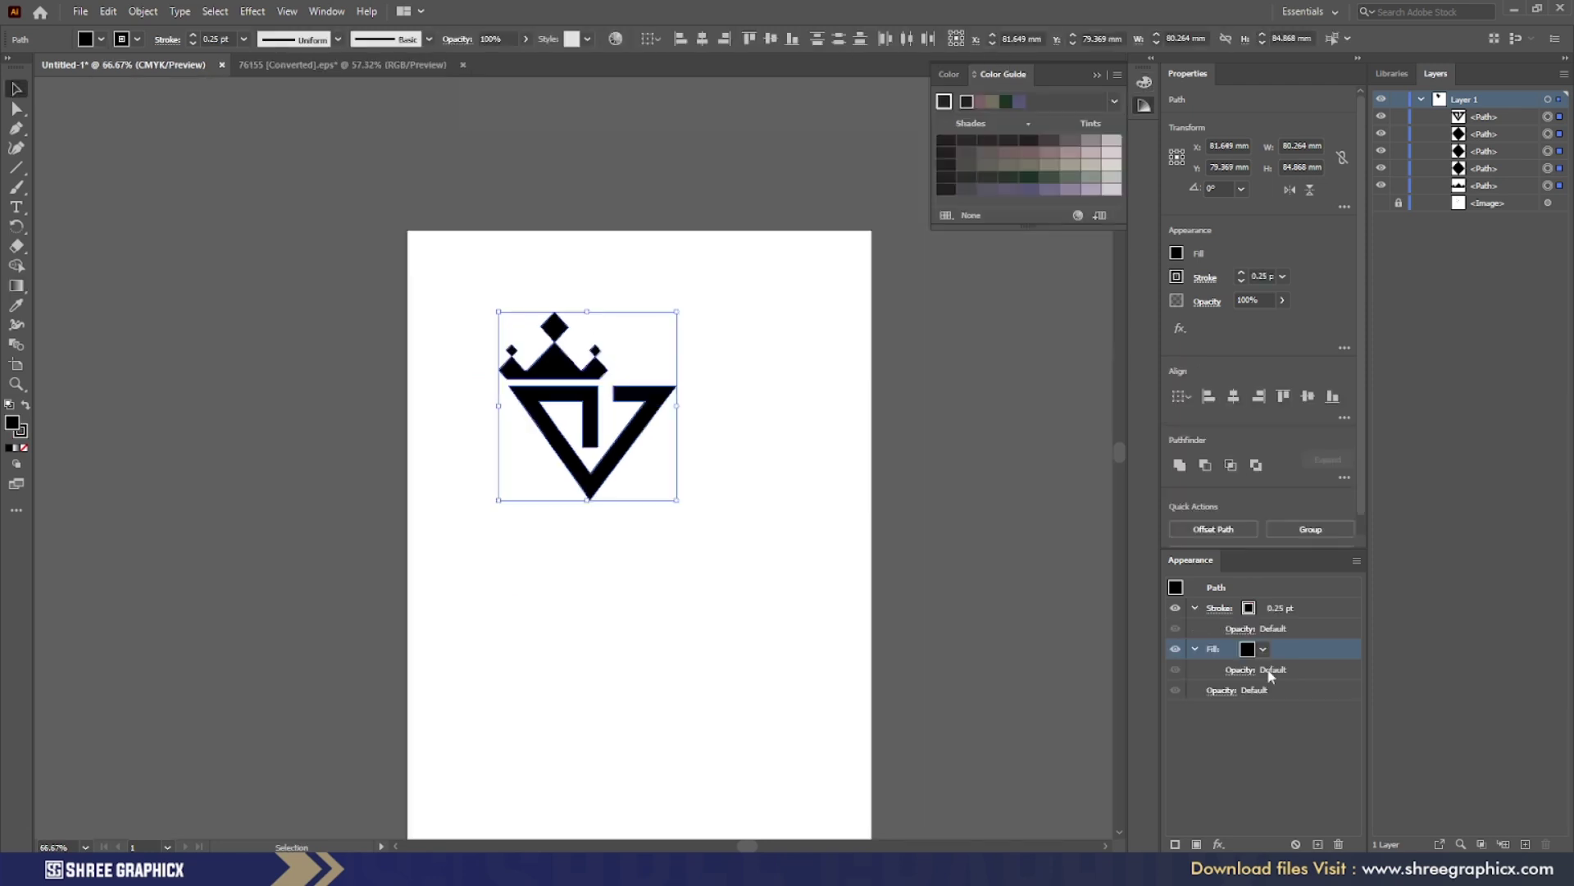
key("ctrl+g")
left_click_drag(655, 402, 688, 461)
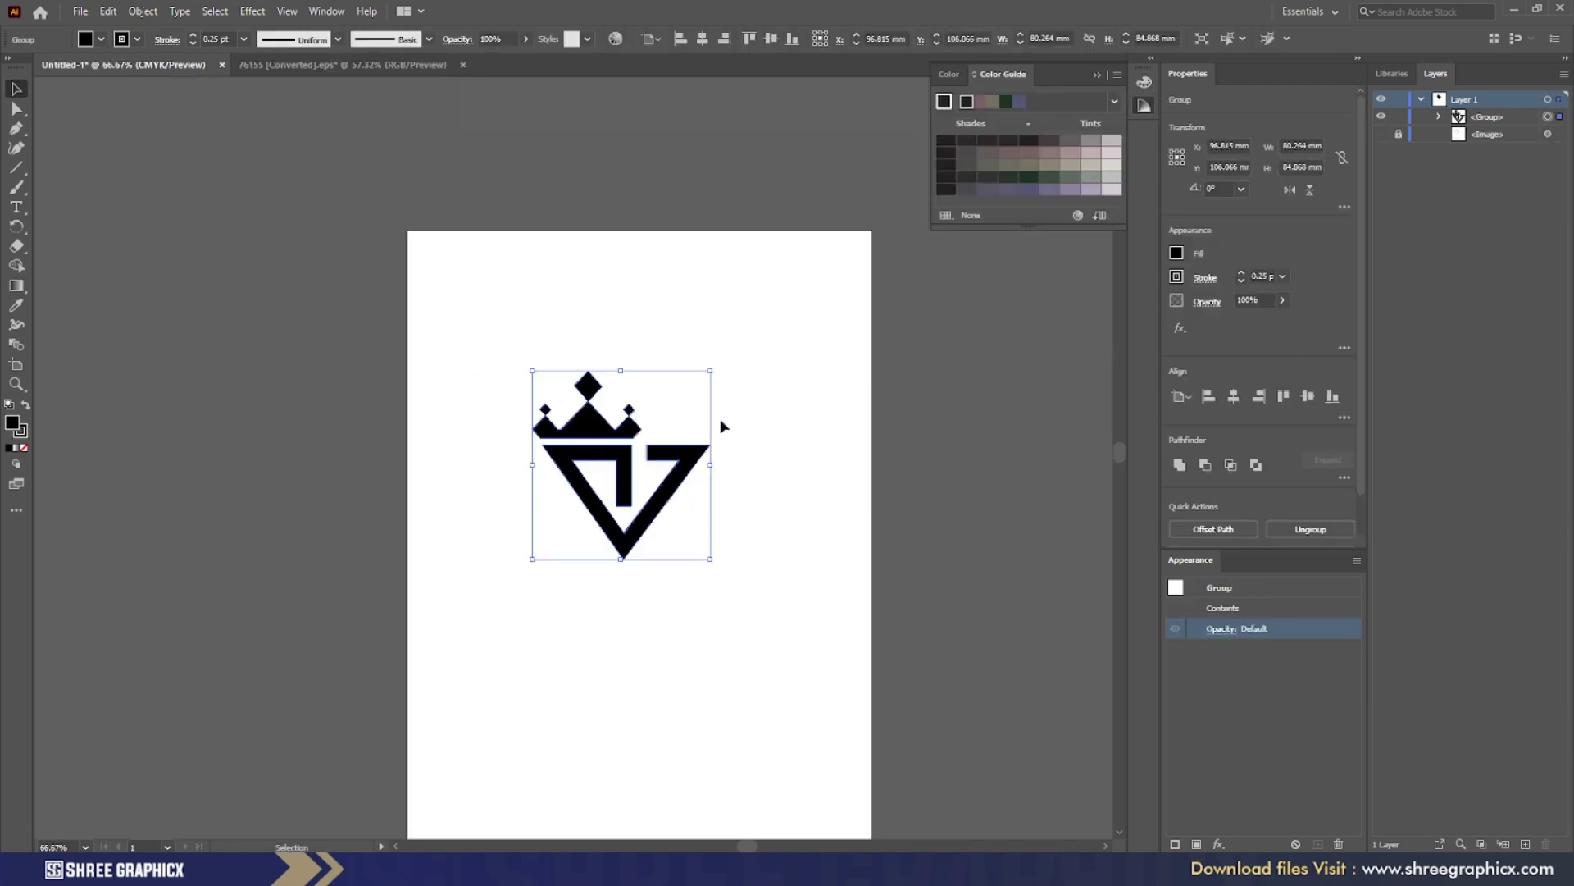
Fill the logo group with a multi-stop gold linear gradient at 0° and no stroke
left_click(16, 448)
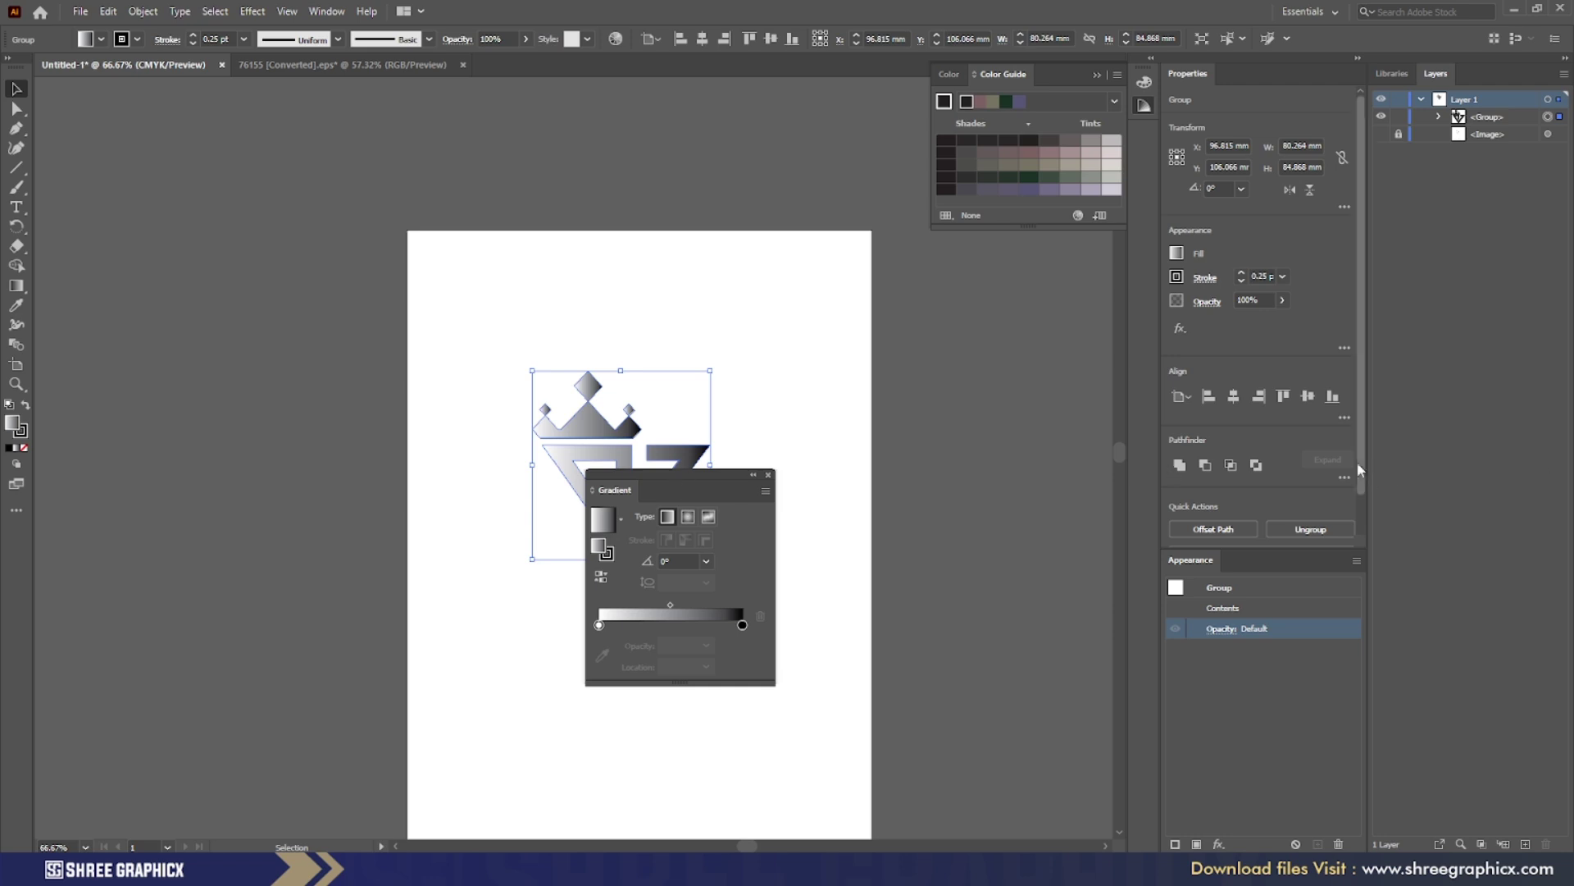
left_click(1177, 254)
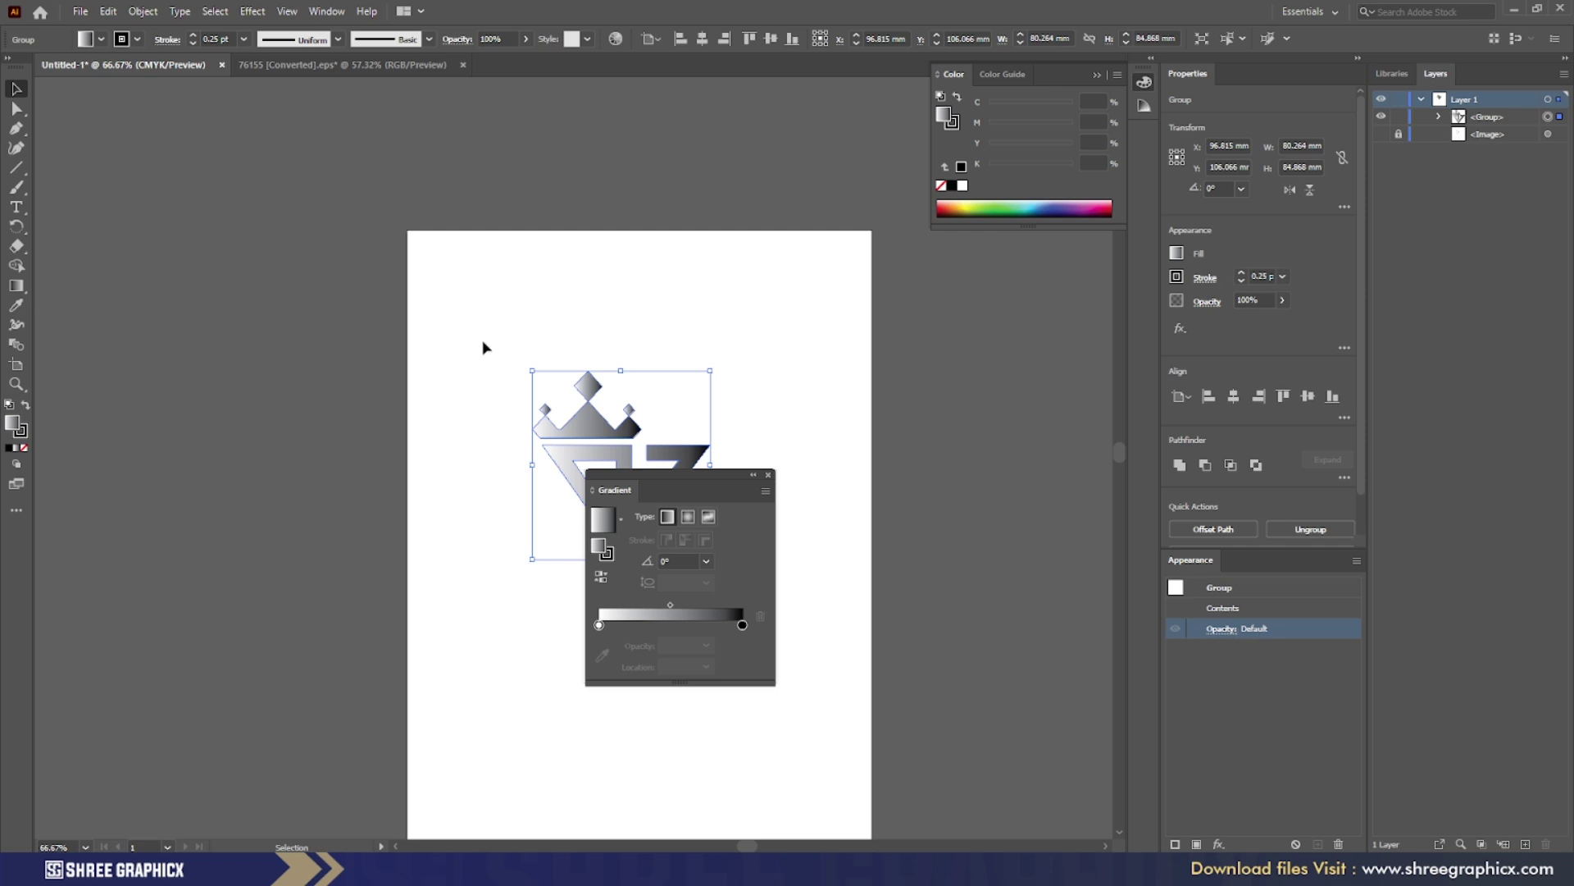
left_click_drag(661, 474, 984, 460)
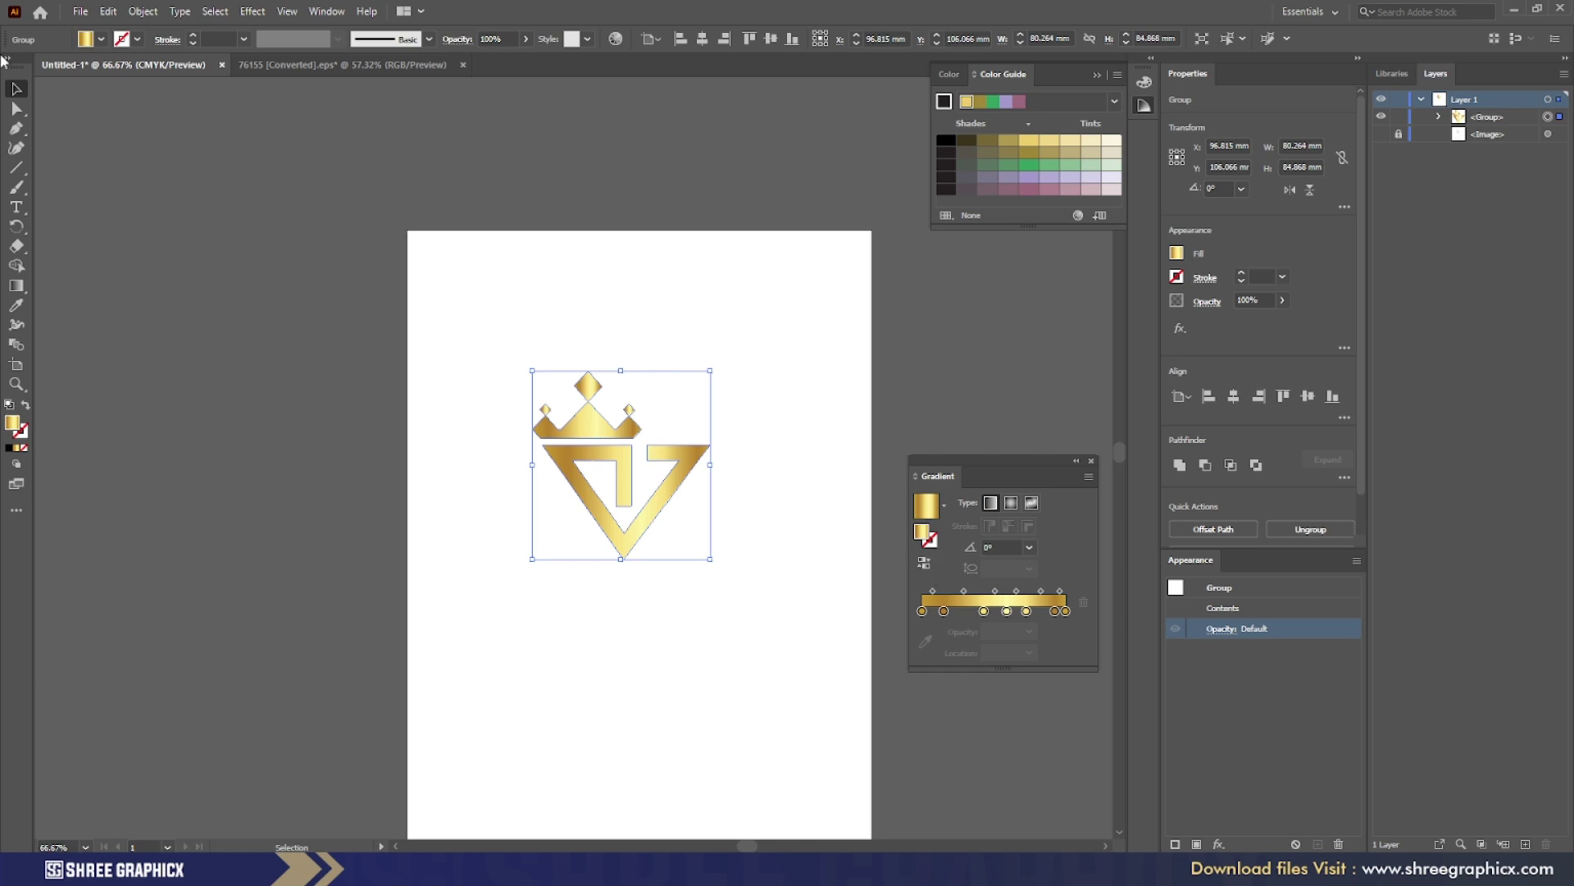
left_click(771, 490)
Duplicate the gold logo below the original at about X 98 mm, Y 207 mm and fill the copy with solid black
left_click(675, 450)
left_click_drag(672, 446, 675, 669)
double_click(14, 424)
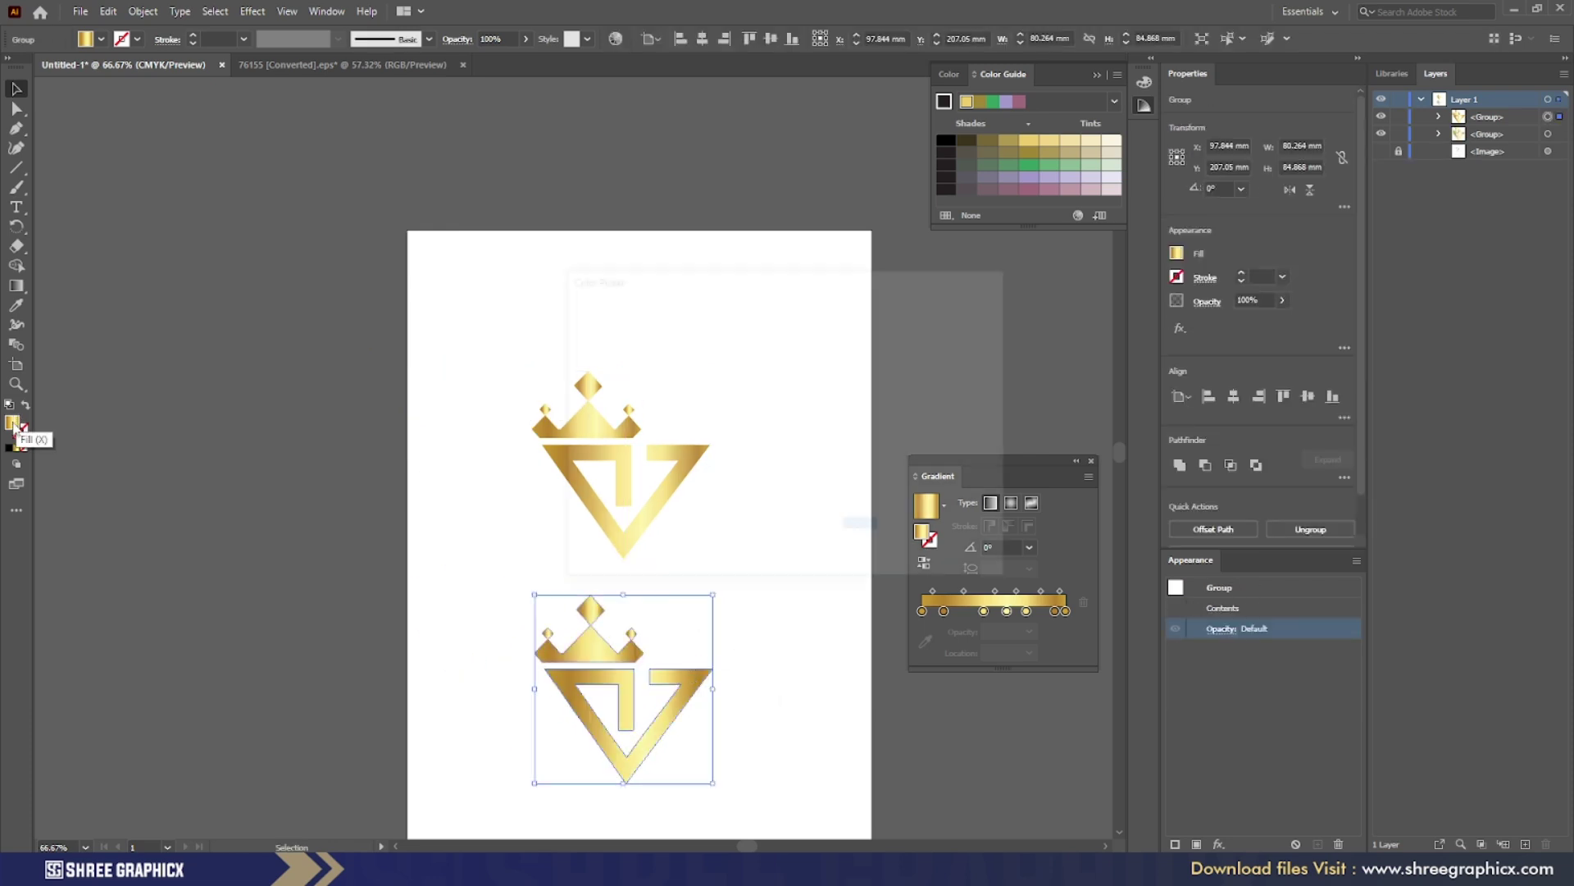
left_click(937, 329)
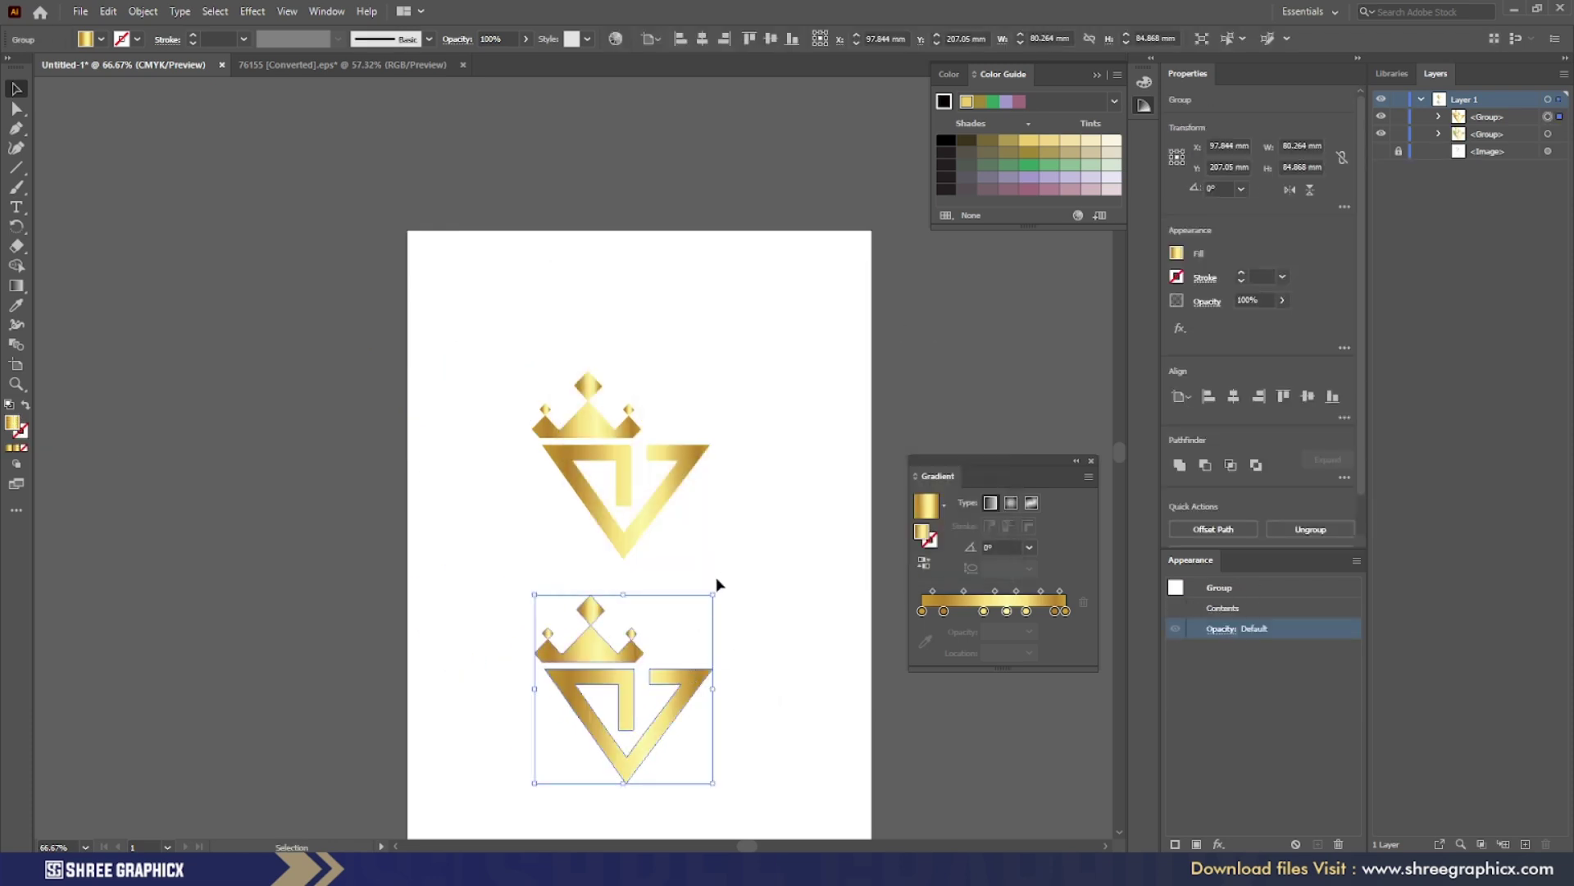
key("ctrl+minus")
key("ctrl+minus")
left_click(947, 141)
left_click(735, 647)
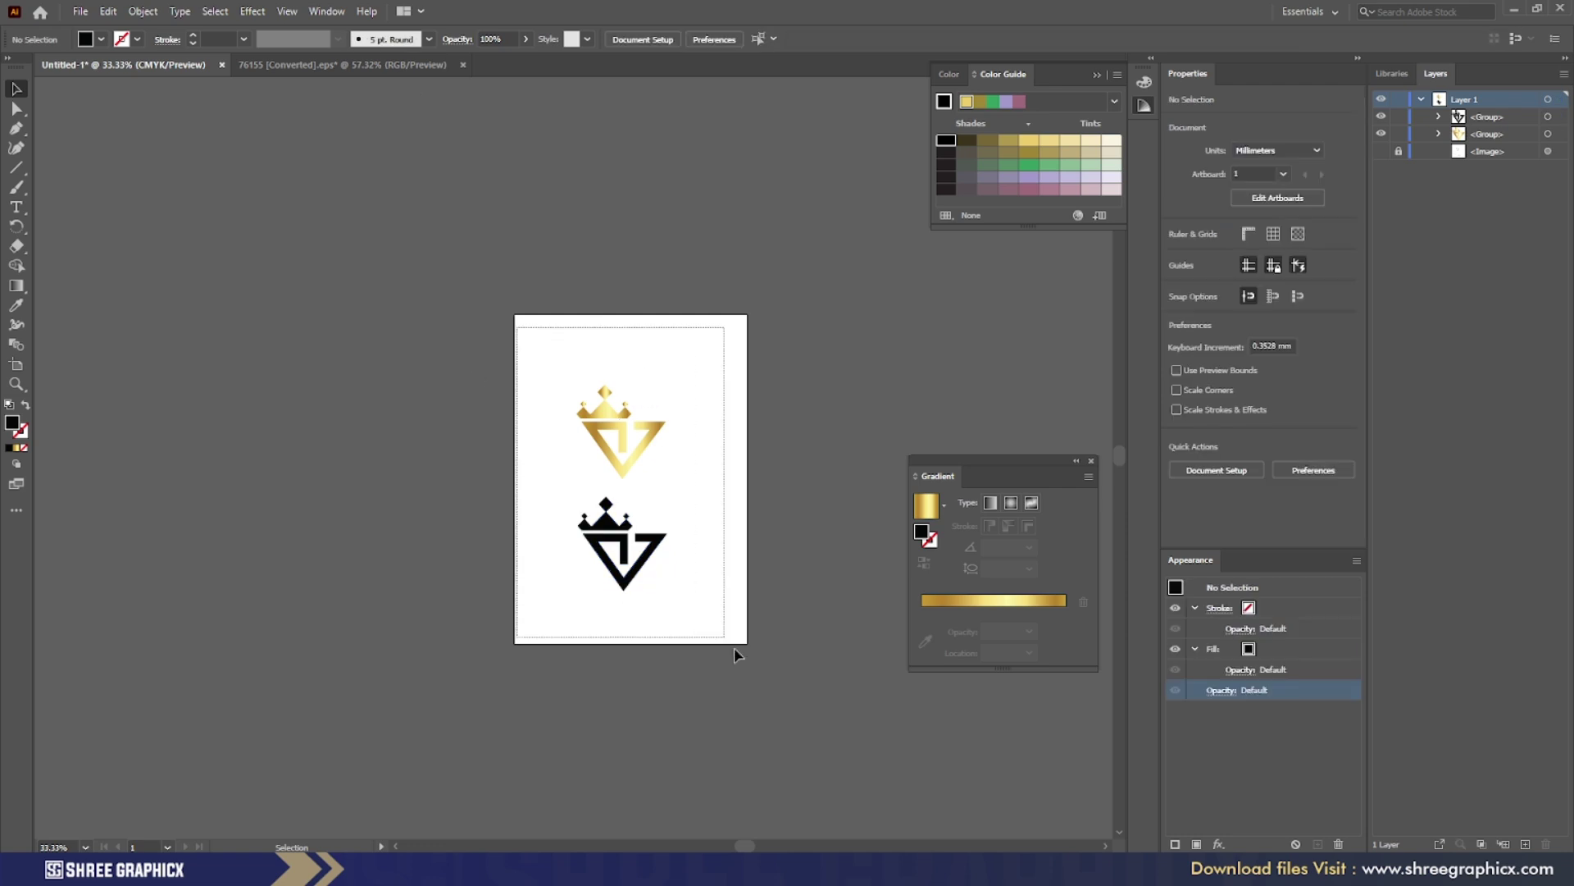
Dock the floating Gradient panel among the collapsed panels beside the workspace and open it
key("ctrl+plus")
key("ctrl+plus")
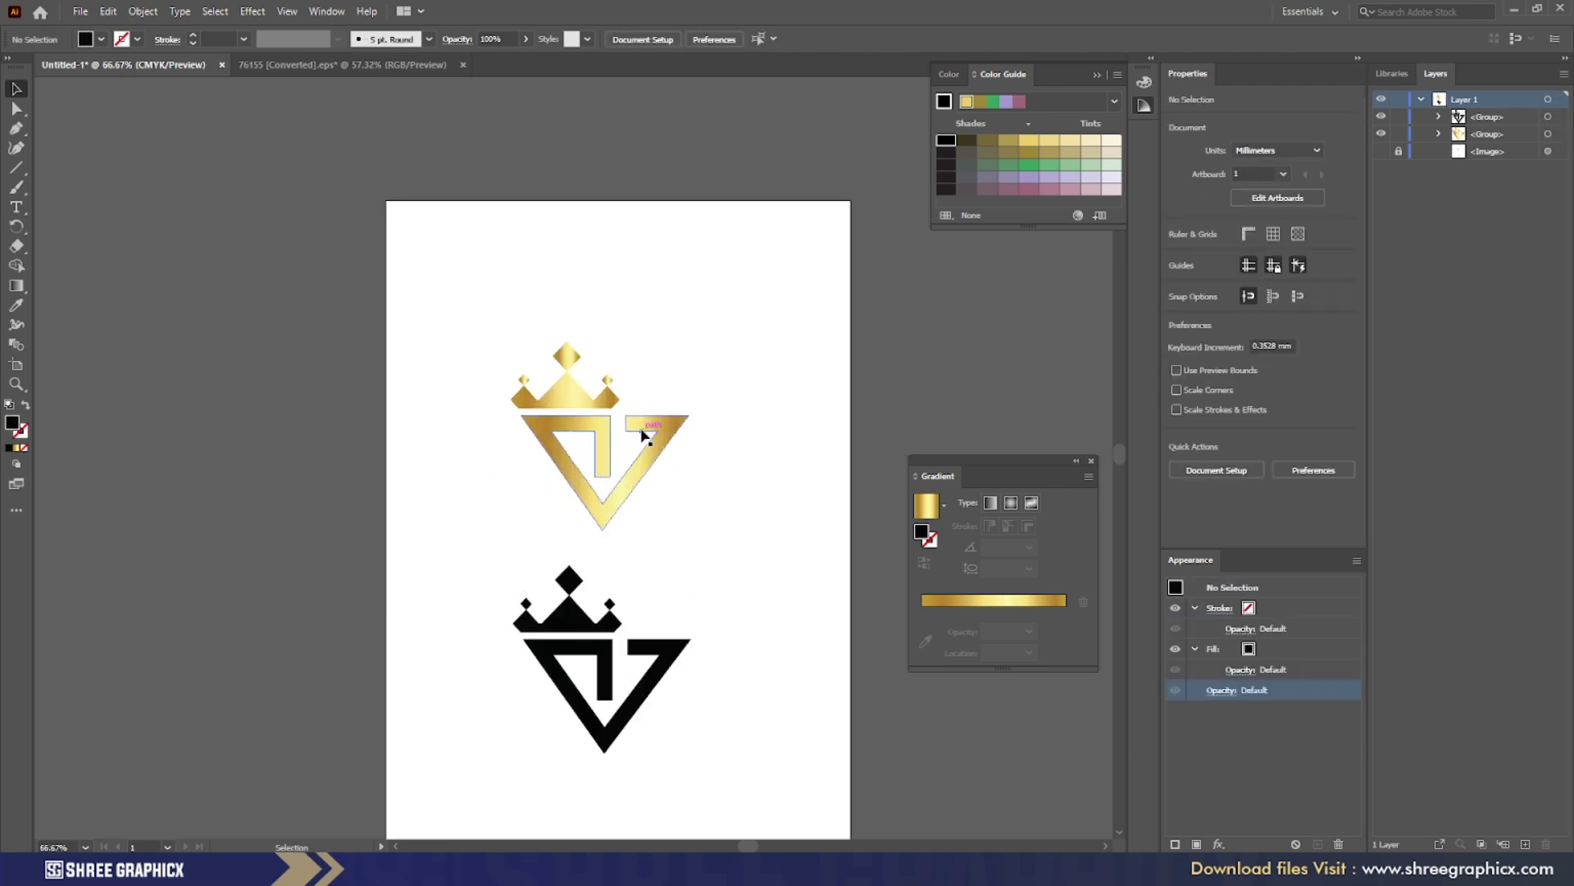
key("ctrl+plus")
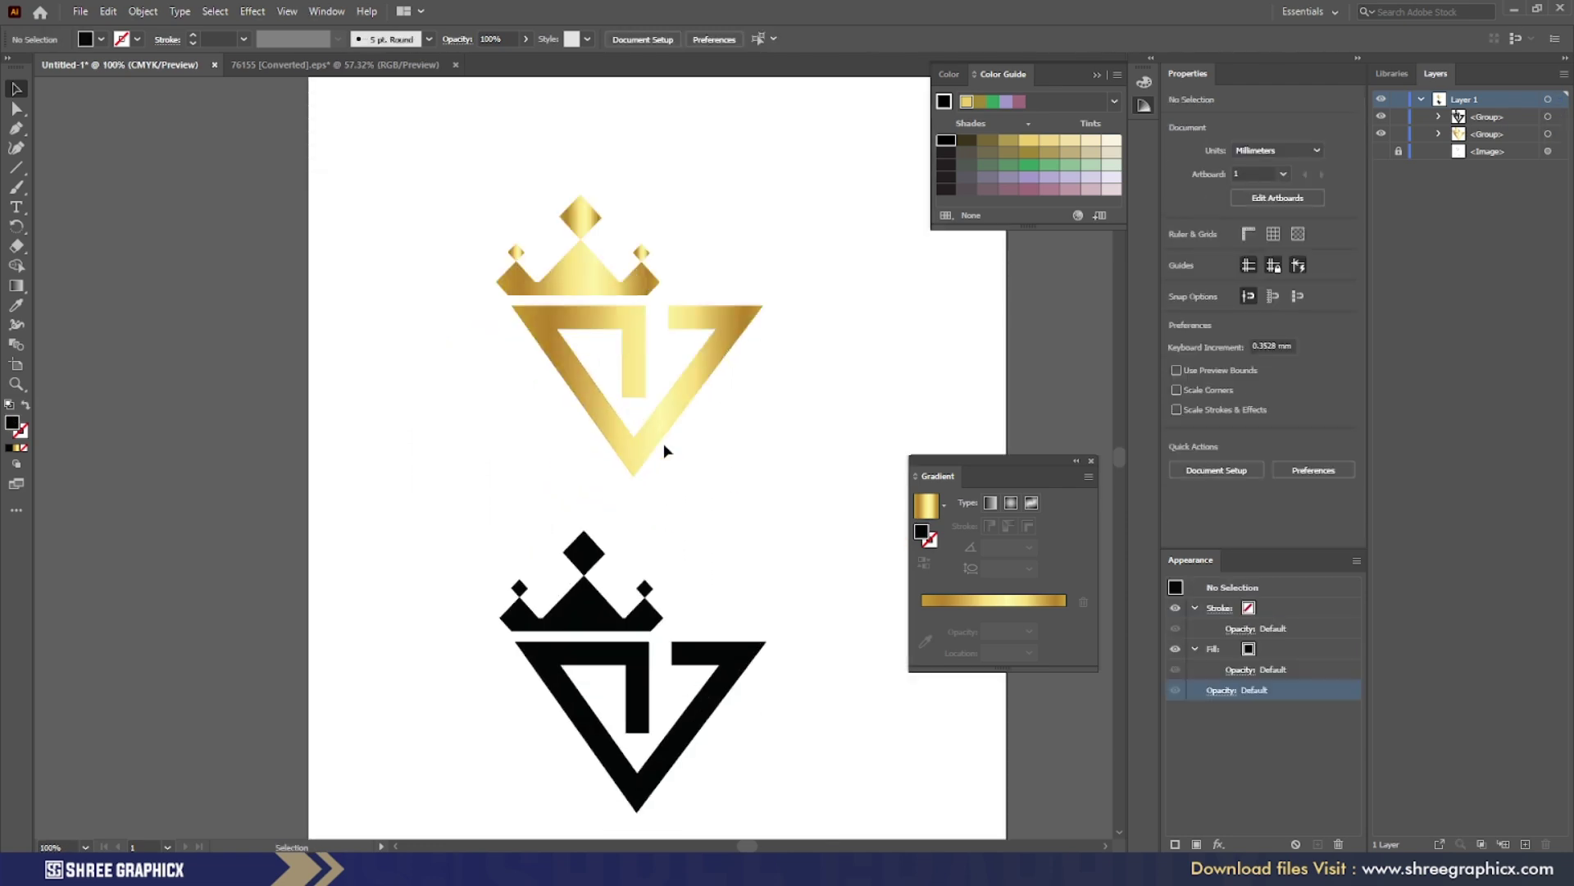
left_click_drag(1010, 460, 1148, 136)
left_click(1145, 138)
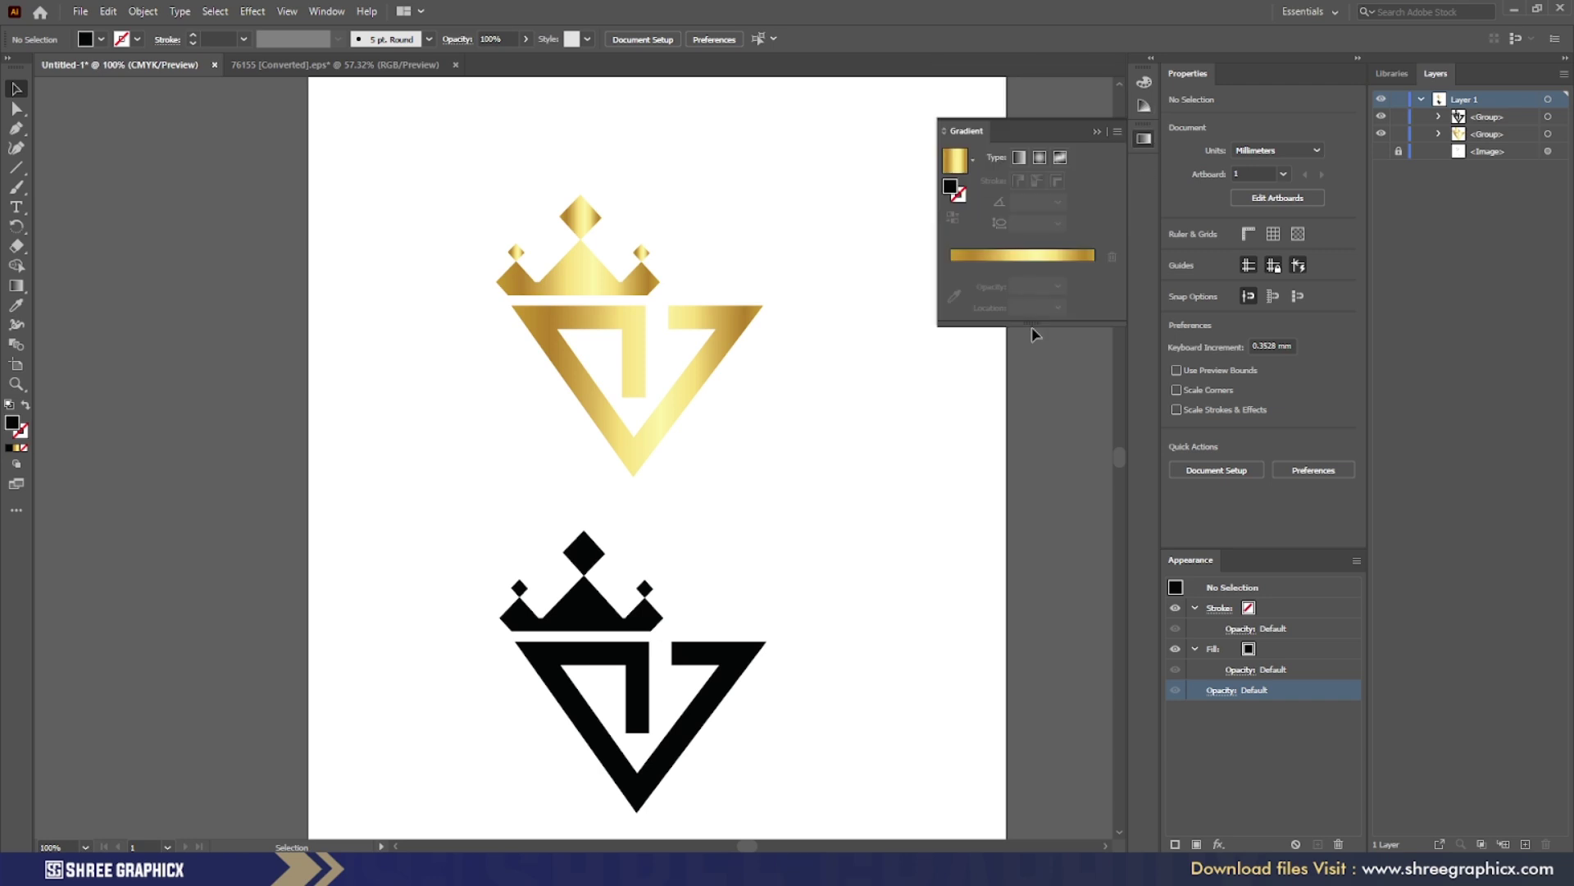
mouse_move(1037, 330)
left_mouse_down()
mouse_move(1060, 350)
mouse_move(1061, 323)
left_mouse_up()
Move the black logo straight down to leave room for text beneath the gold logo
scroll(654, 256, "down", 2)
scroll(646, 349, "up", 2)
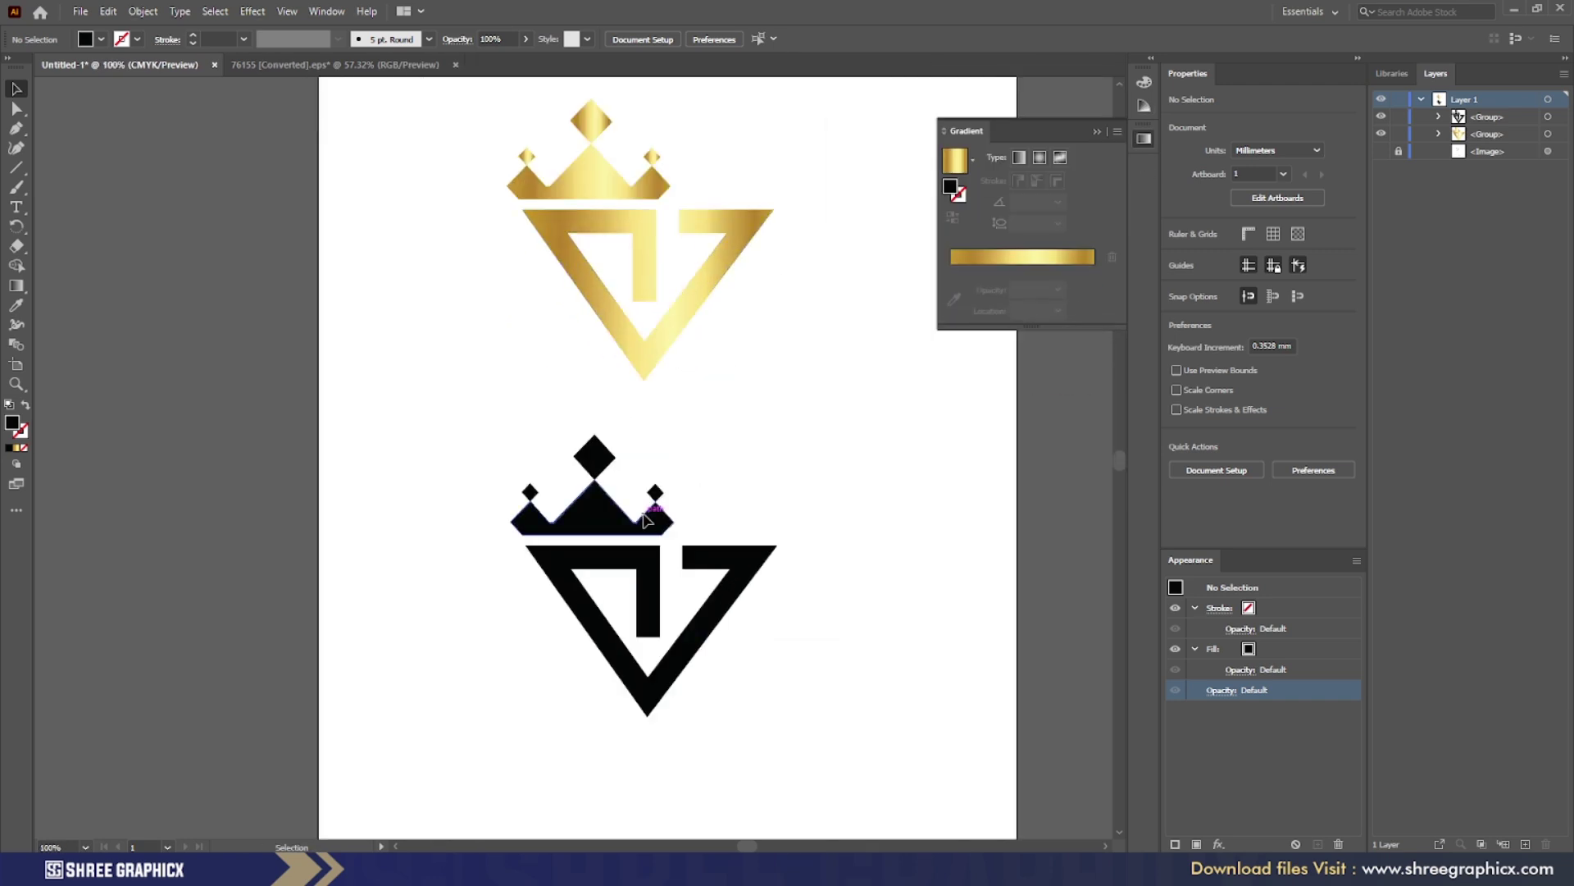
left_click_drag(651, 530, 651, 635)
left_click(716, 440)
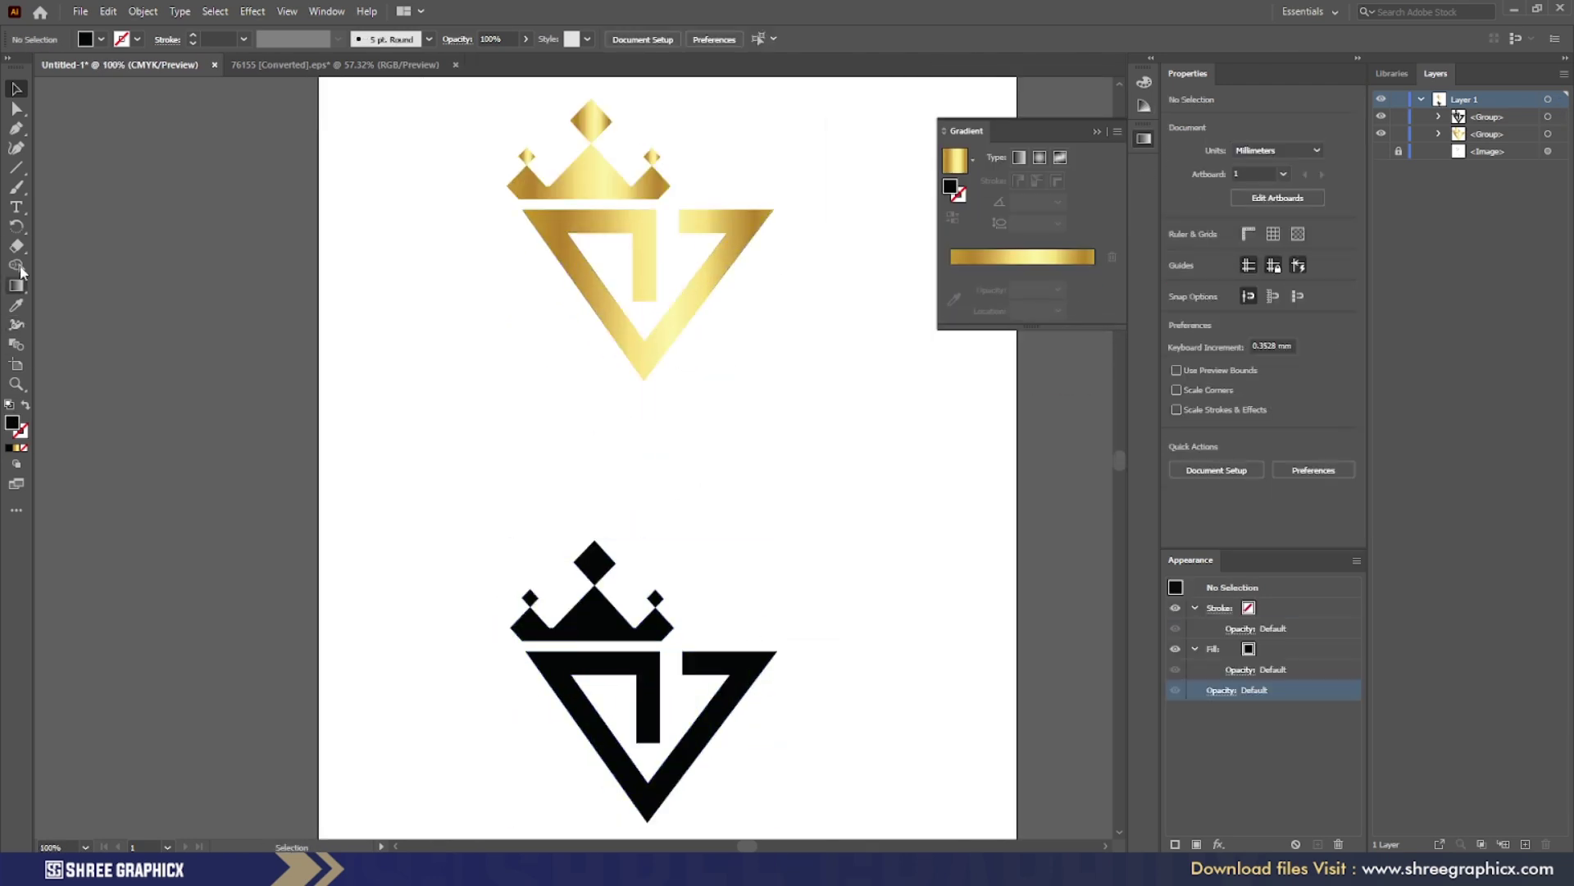
Add the text VERA LUXE below the gold logo and scale it up to about 52.39 pt
left_click(526, 433)
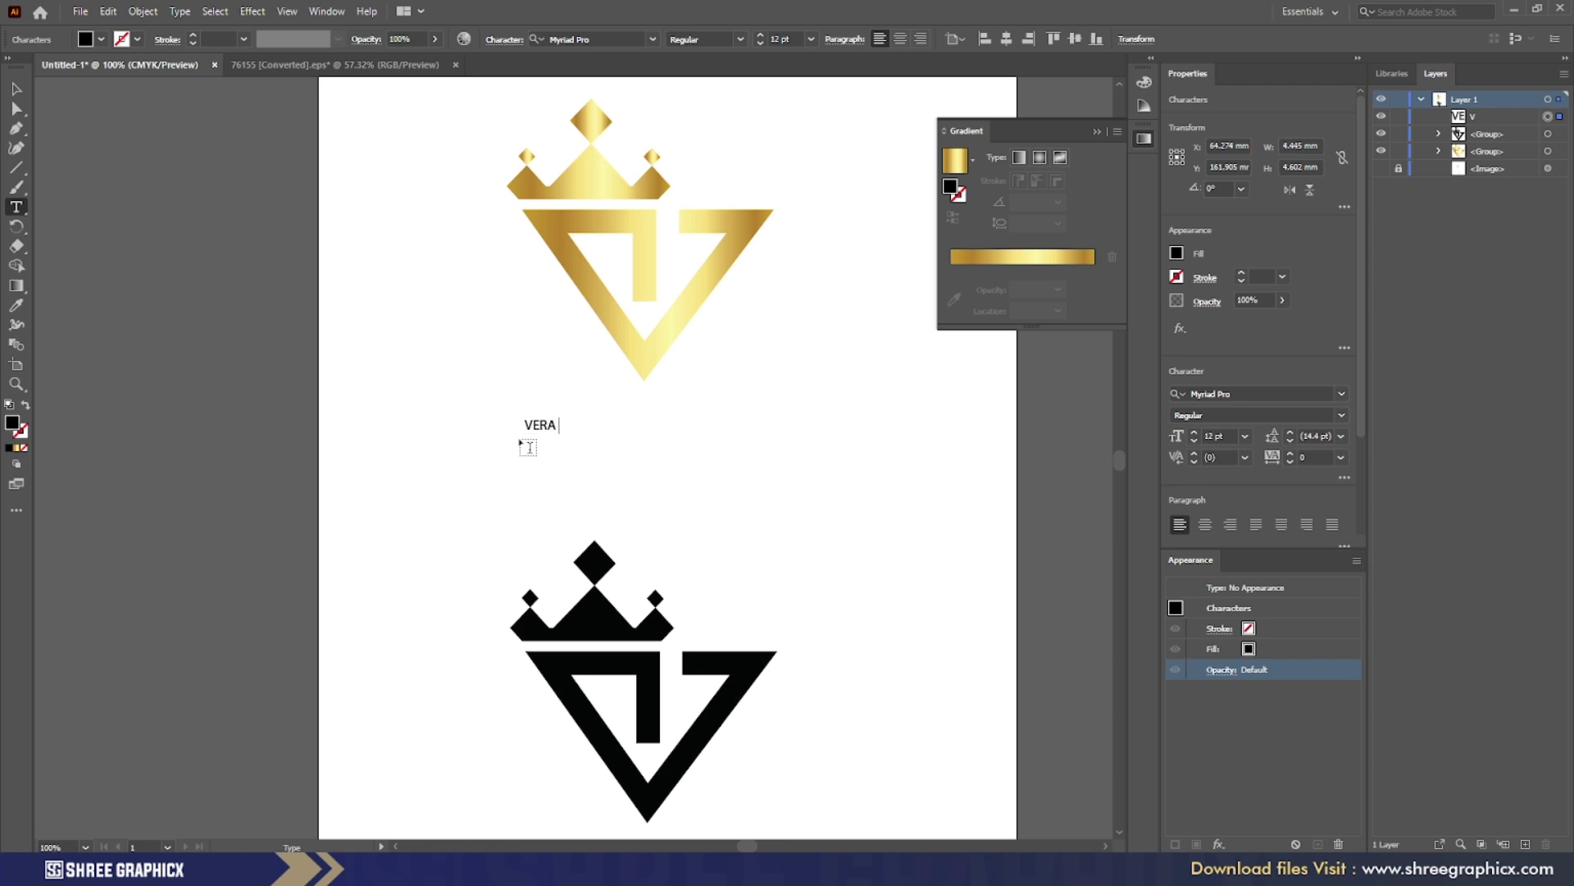
left_click_drag(590, 434, 820, 515)
Browse fonts for the VERA LUXE text and set it to Swis721 Hv BT Heavy
key("Down")
key("Down")
key("Down")
key("Down")
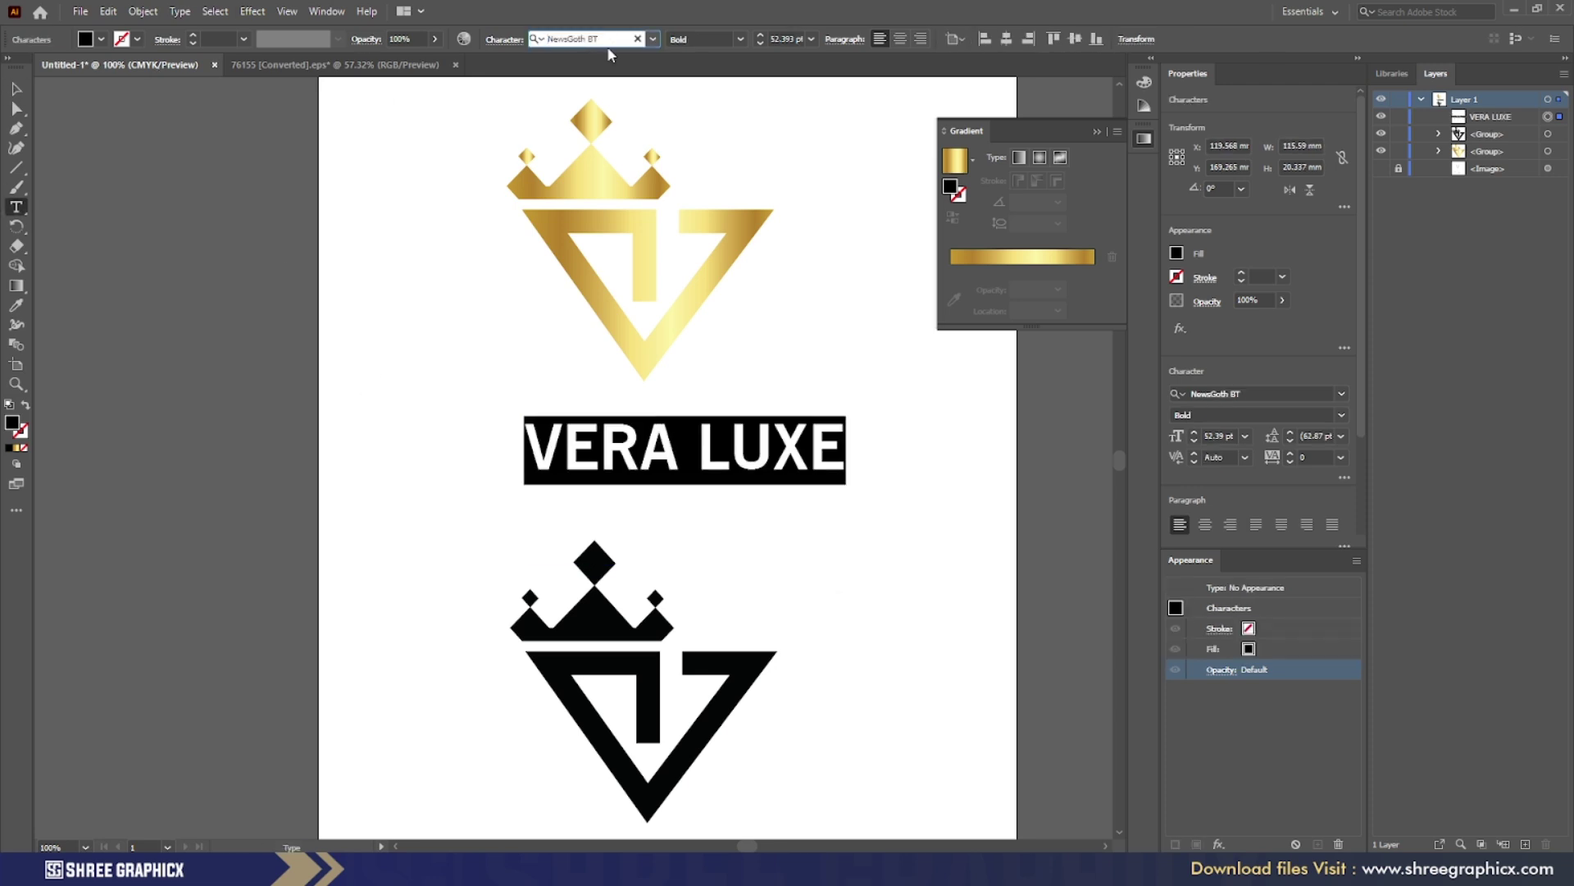
key("Down")
key("Down")
key("Down")
key("Down")
key("Down")
key("Down")
key("Down")
key("Down")
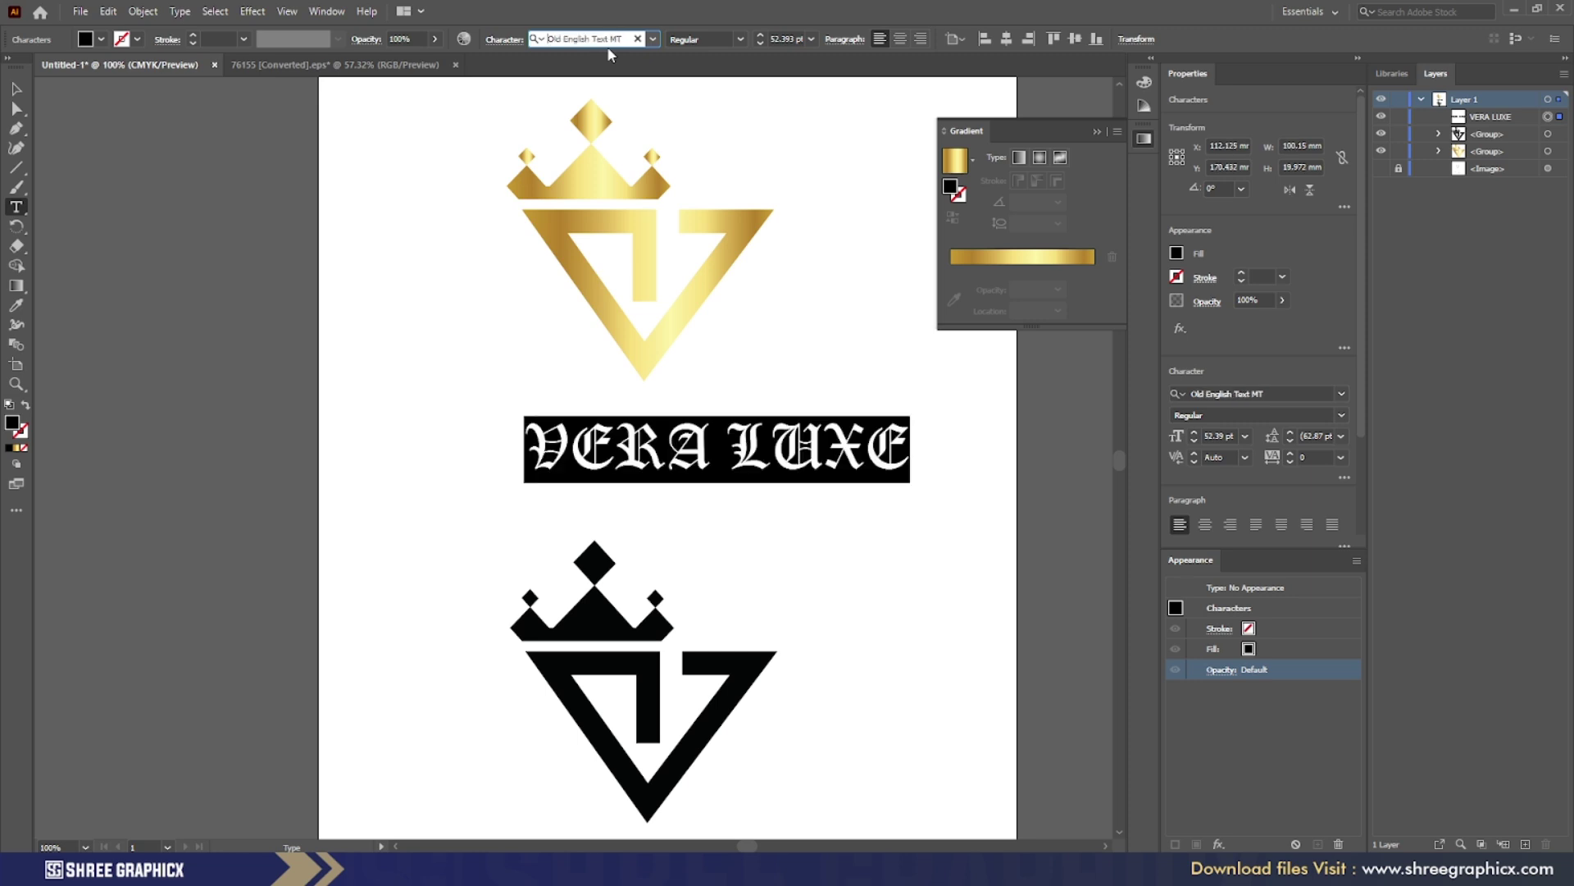
key("Up")
key("Up")
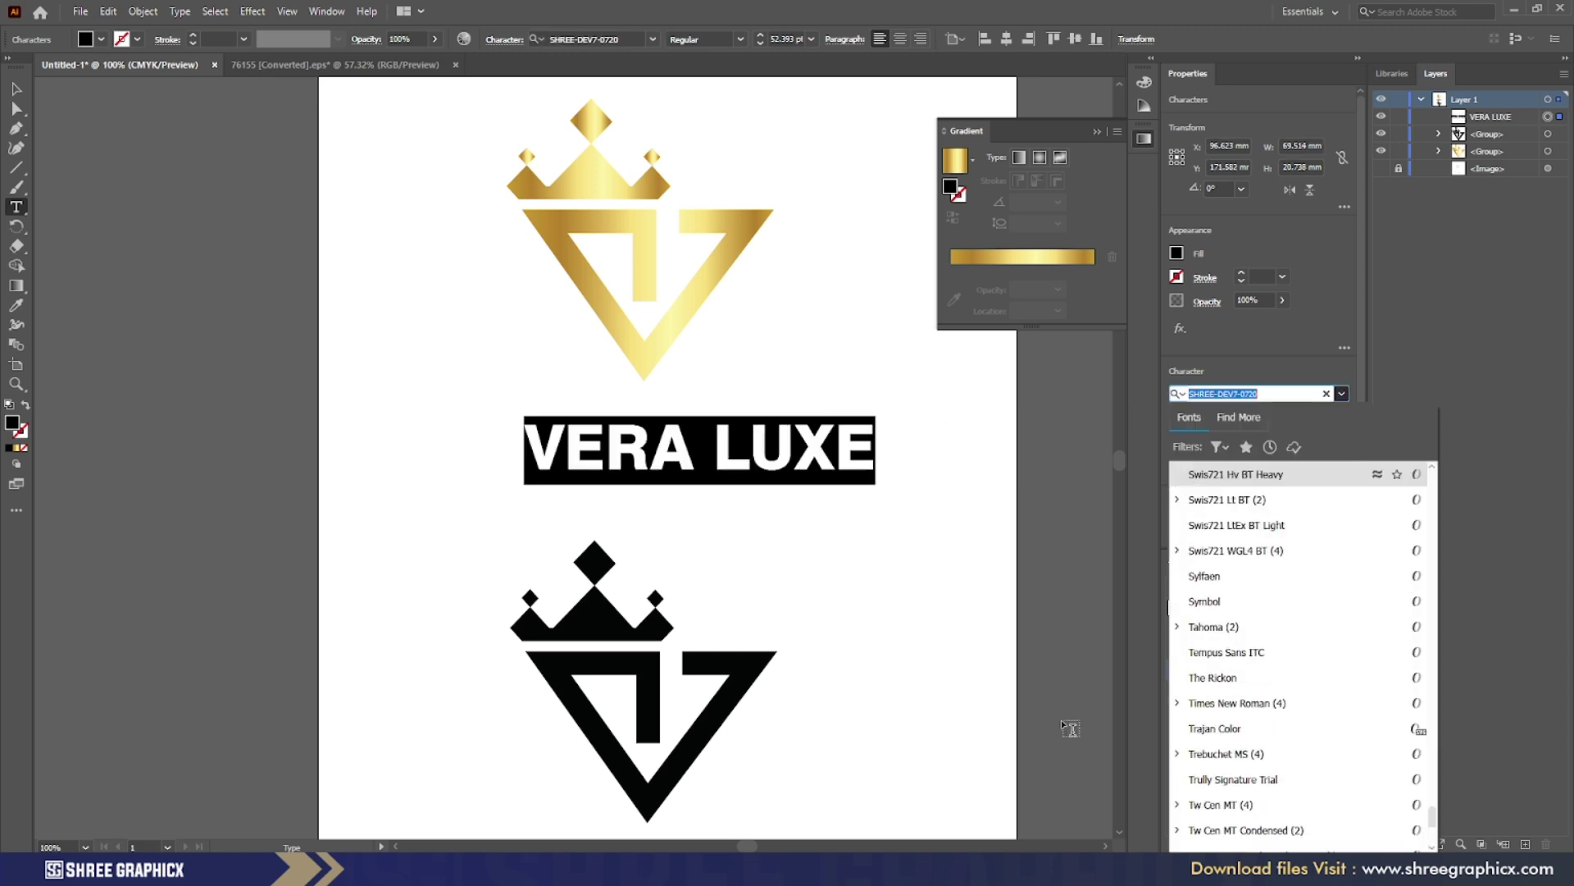
key("Return")
Align the gold logo and the VERA LUXE text on their horizontal centres
left_click(15, 89)
left_click(648, 277, "shift")
left_click(550, 39)
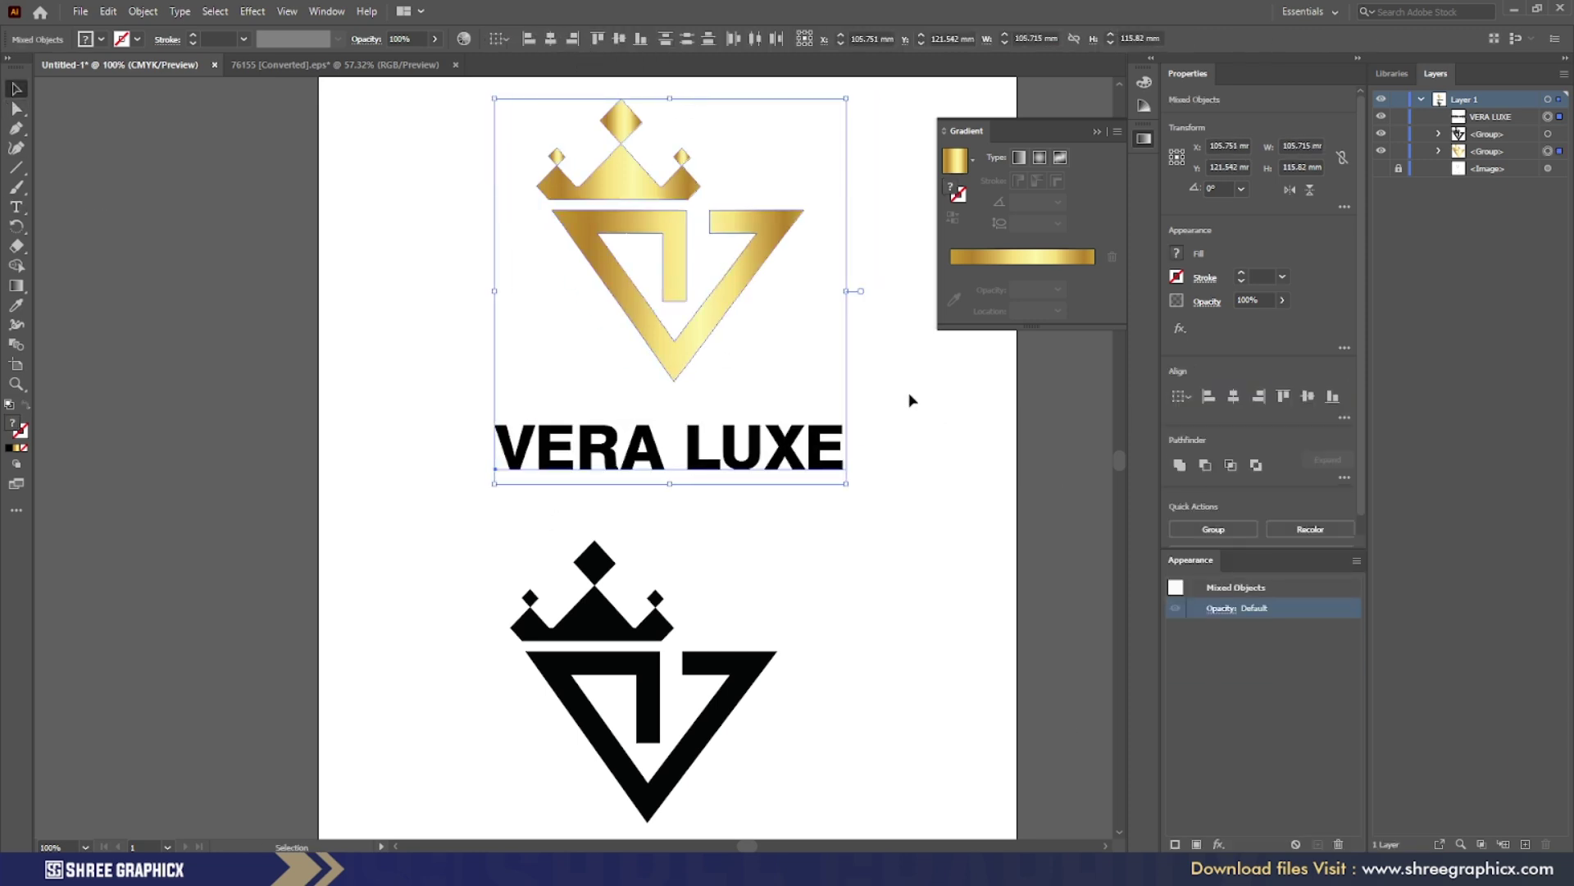
left_click(910, 400)
Scale the gold logo down to about two thirds of its size and centre it over VERA LUXE
left_click(632, 172)
left_click_drag(804, 99, 710, 199)
left_click(694, 451, "shift")
left_click(550, 39)
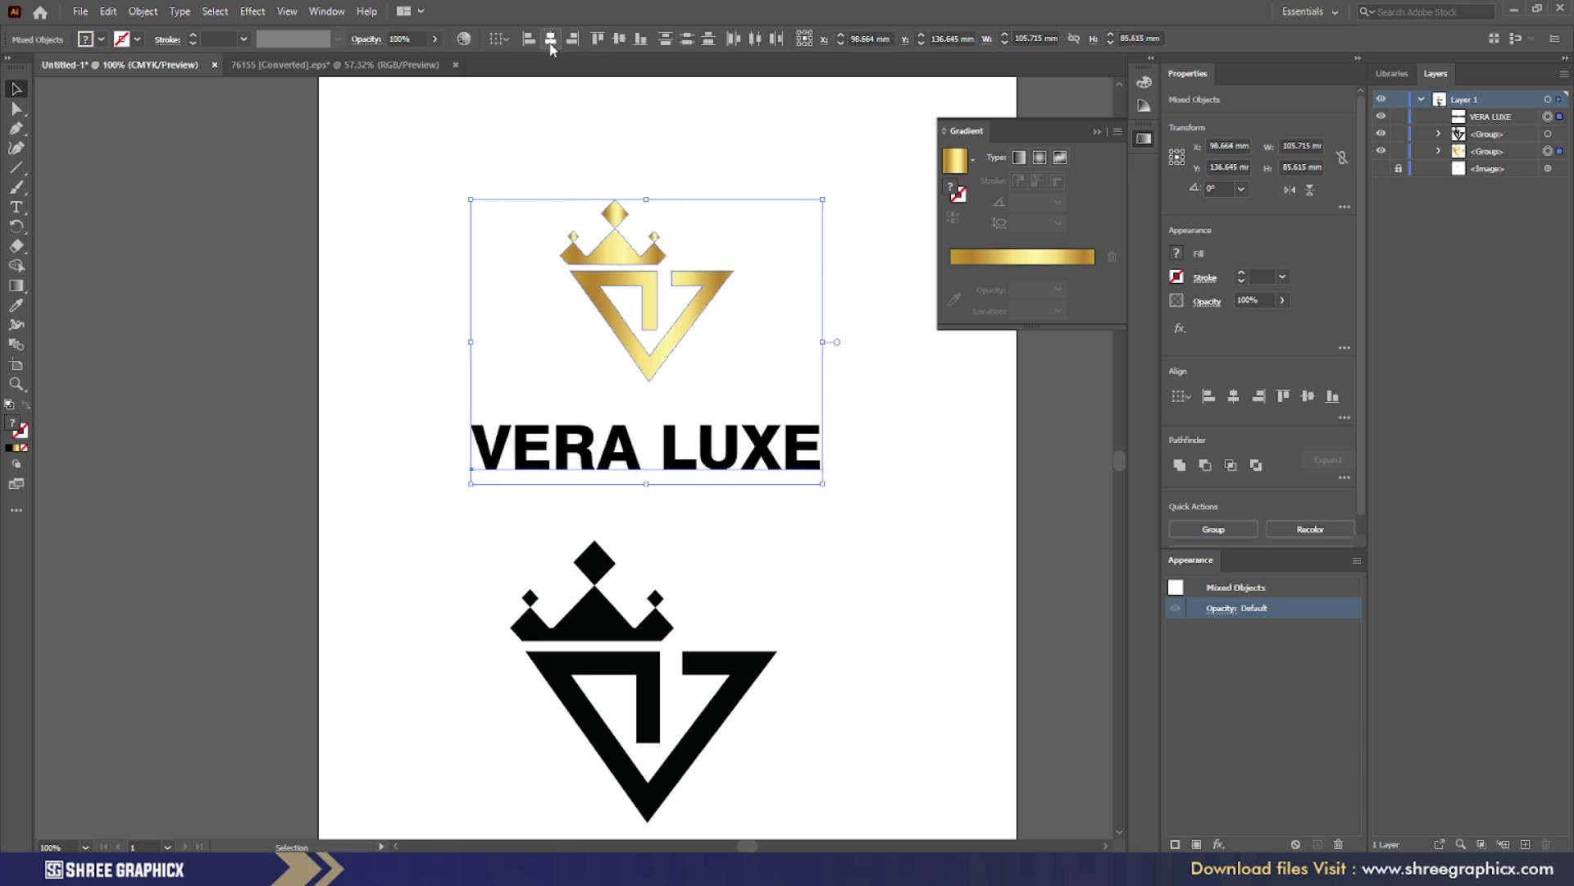
left_click(771, 344)
Move VERA LUXE up closer to the gold logo and add a copy directly below it reading FASHION
left_click(667, 444)
left_click_drag(667, 442, 675, 474)
key("ctrl+shift+a")
triple_click(676, 475)
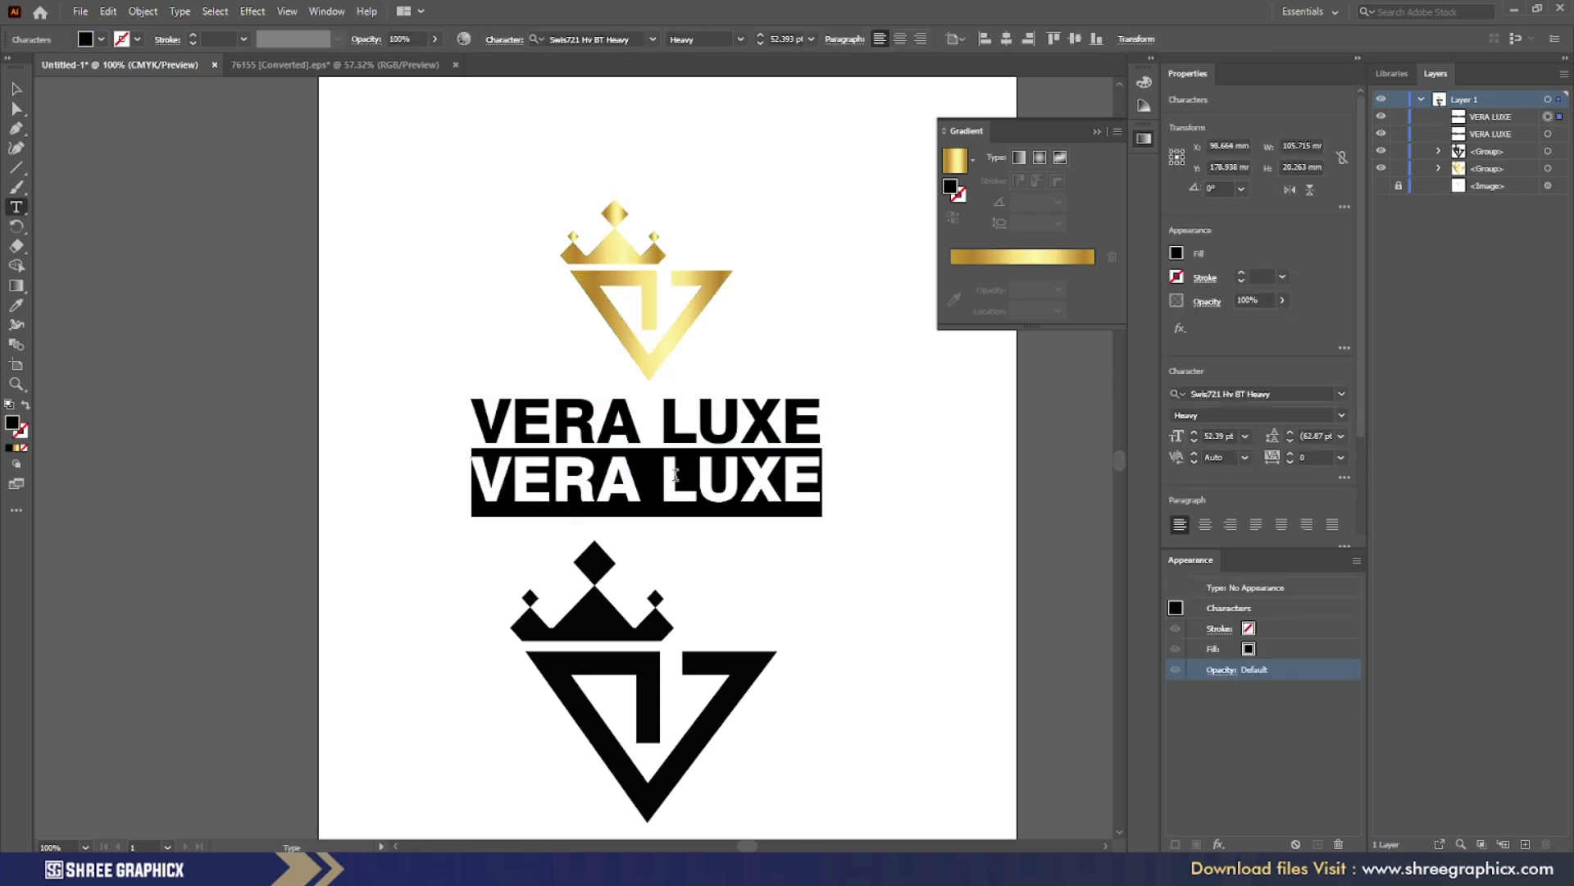
type("FASHION")
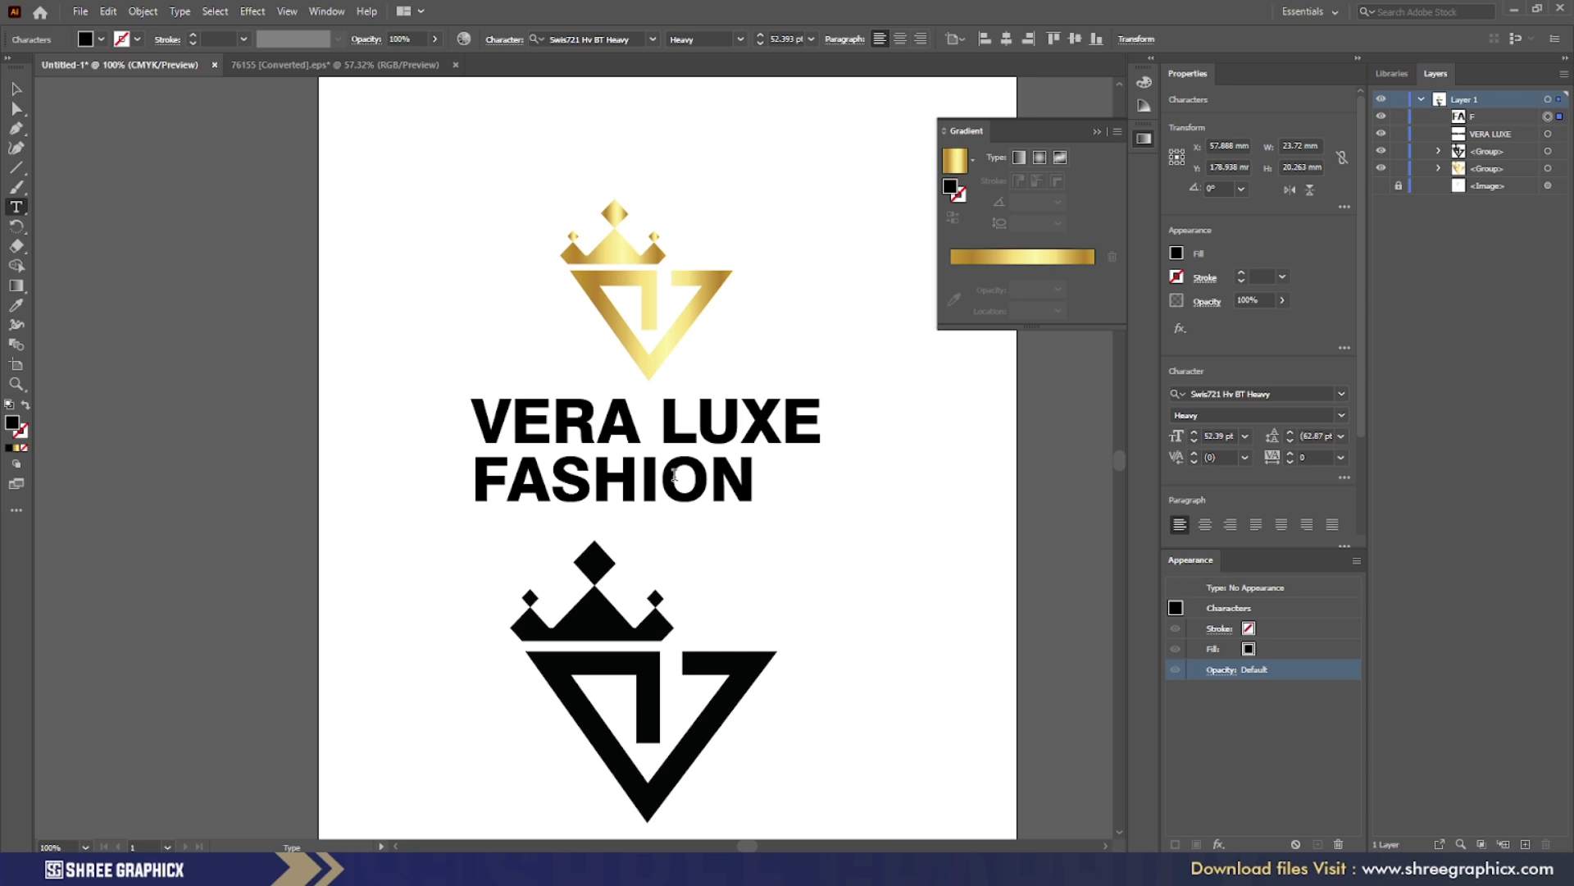
Set the font of the FASHION text to Arial Unicode MS Regular
key("ctrl+a")
left_click(1259, 393)
key("Down")
key("Down")
key("Down")
key("Down")
key("Down")
key("Down")
key("Down")
key("Down")
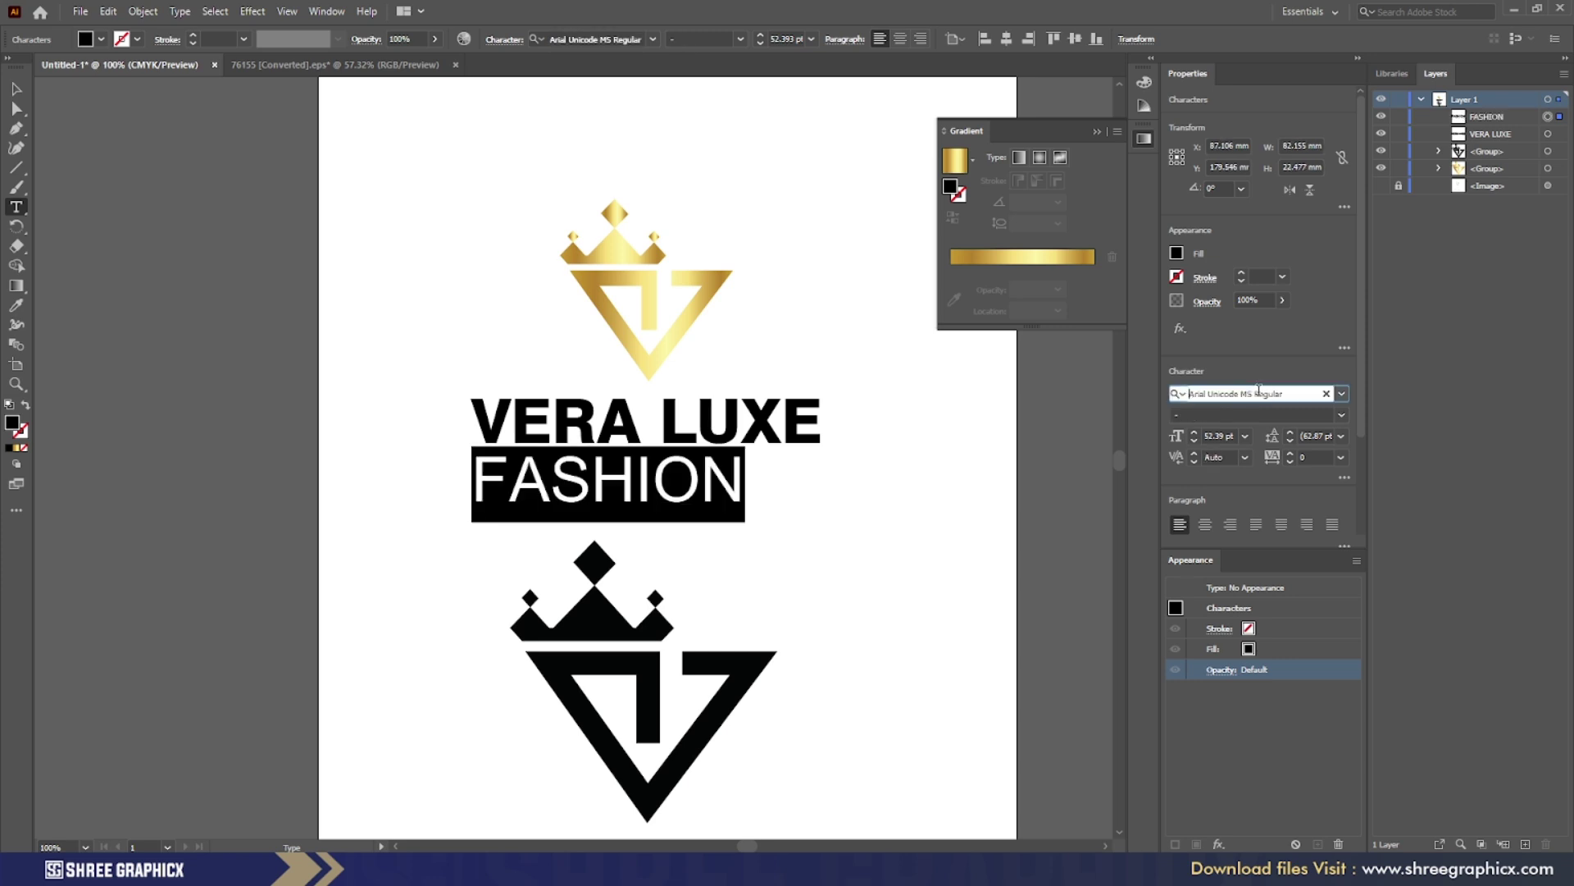
Widen the letter tracking of the FASHION text to about 350
left_click(1272, 435)
left_click(1272, 456)
key("Up")
key("Up")
key("Up")
key("Up")
key("Up")
key("Up")
key("Up")
key("Up")
key("Up")
key("Up")
key("Up")
key("Up")
key("Up")
key("Up")
key("Up")
key("Up")
key("Up")
key("Up")
key("Up")
key("Up")
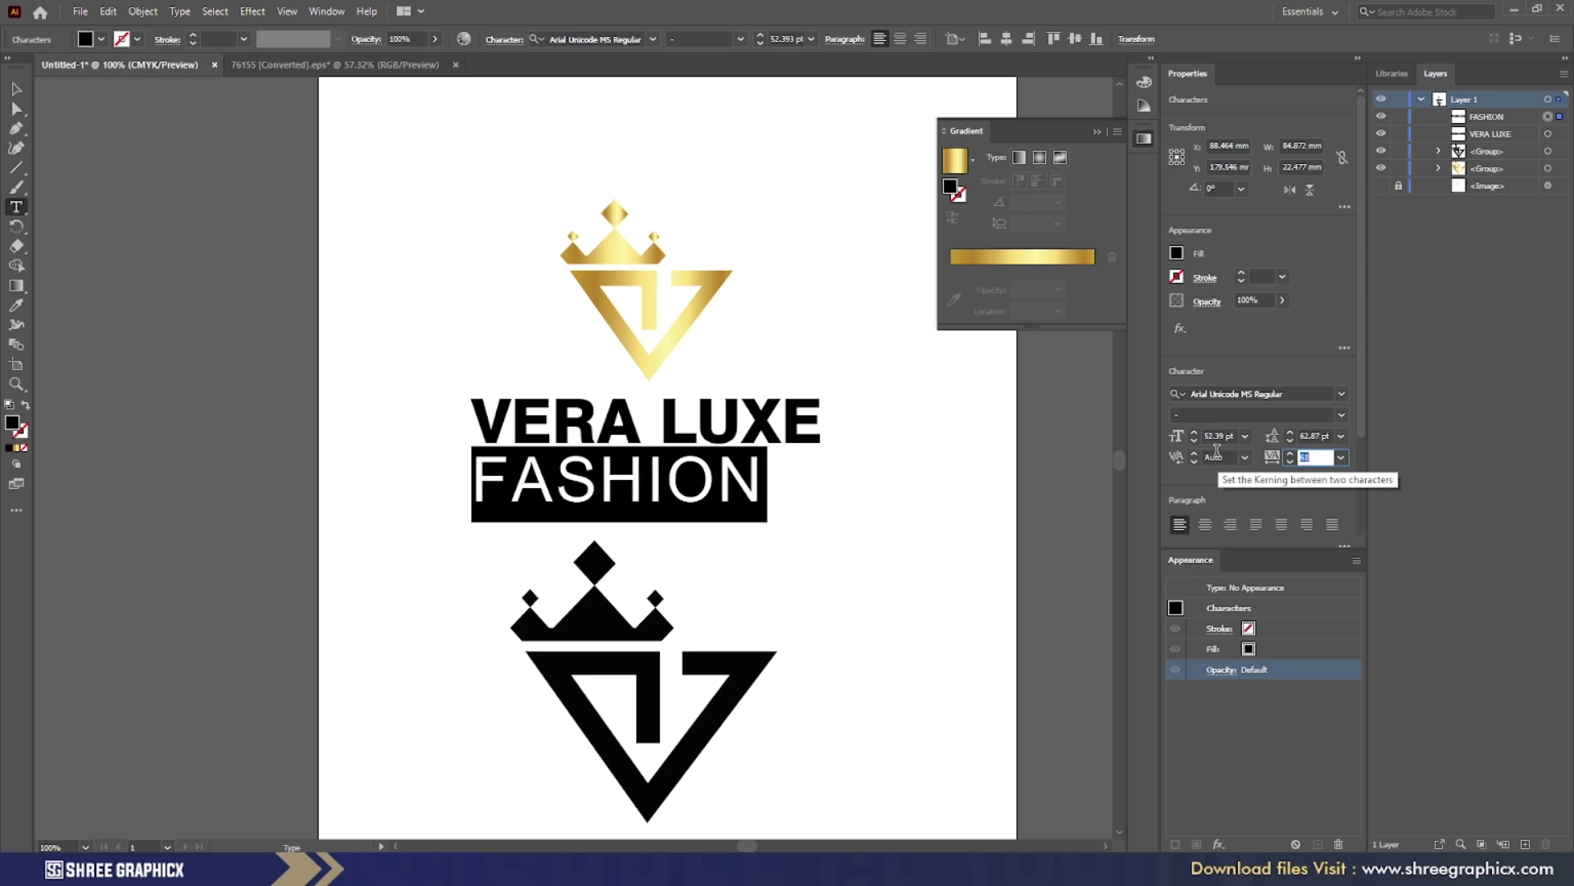
key("Up")
key("Up")
key("Up")
key("Up")
key("Up")
key("Up")
key("Up")
key("Up")
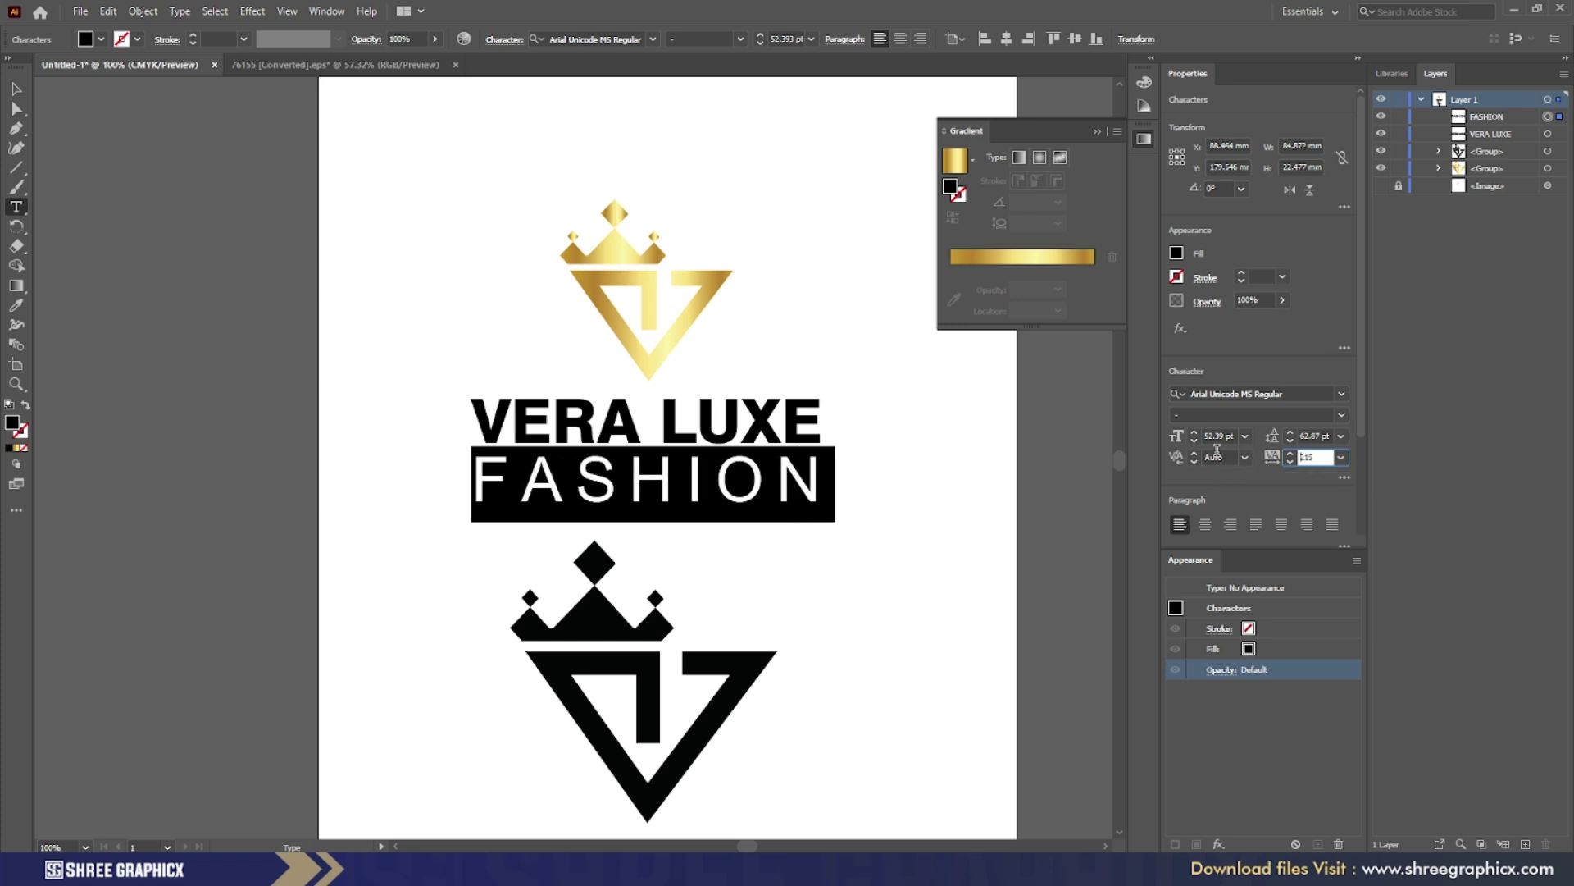
key("Up")
key("Up")
key("Up")
key("Up")
key("Up")
key("Up")
key("Up")
key("Up")
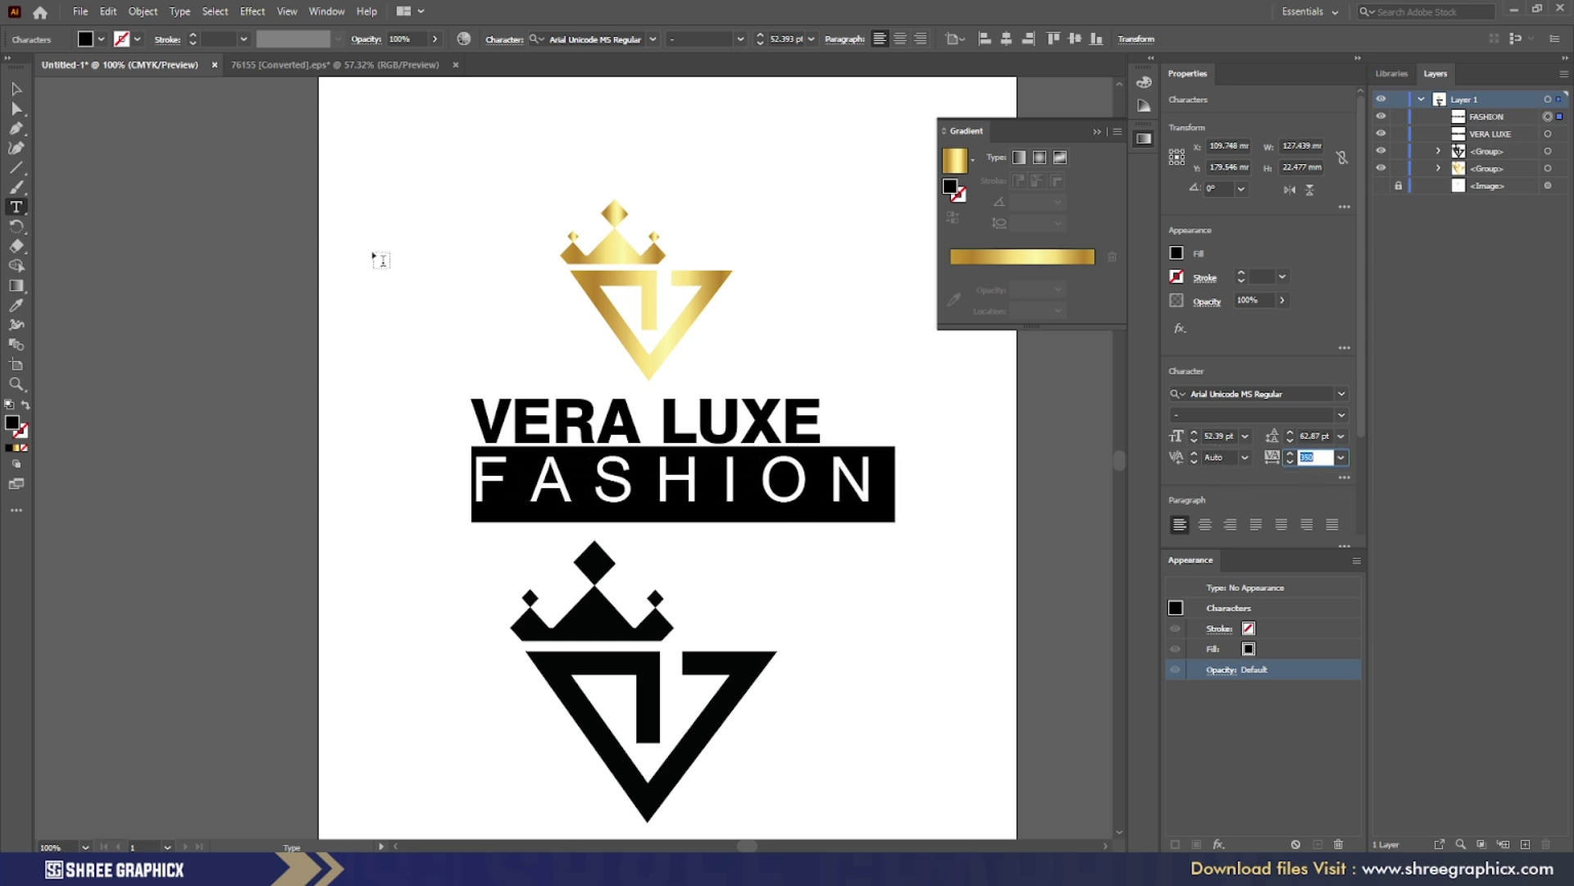
Scale FASHION down to about 20.98 pt and centre it horizontally beneath VERA LUXE
left_click(16, 88)
left_click_drag(895, 484, 736, 470)
left_click(679, 428, "shift")
left_click(1028, 40)
left_click(705, 363)
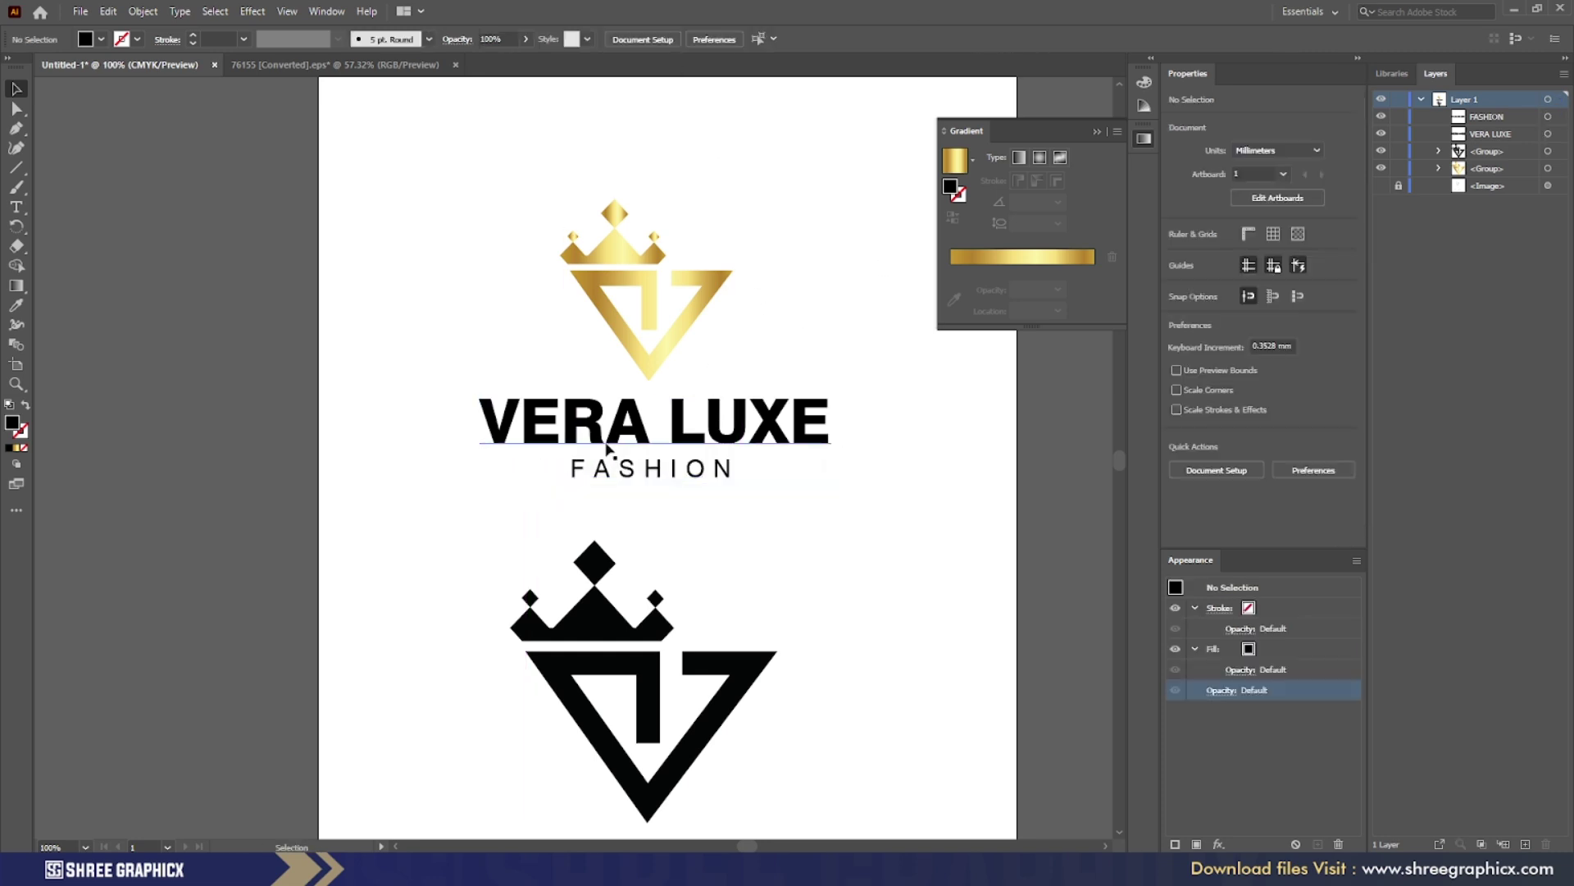
Align FASHION, VERA LUXE and the gold logo on their horizontal centres
left_click(605, 469)
left_click(625, 429, "shift")
left_click(647, 367, "shift")
left_click(551, 40)
left_click(878, 538)
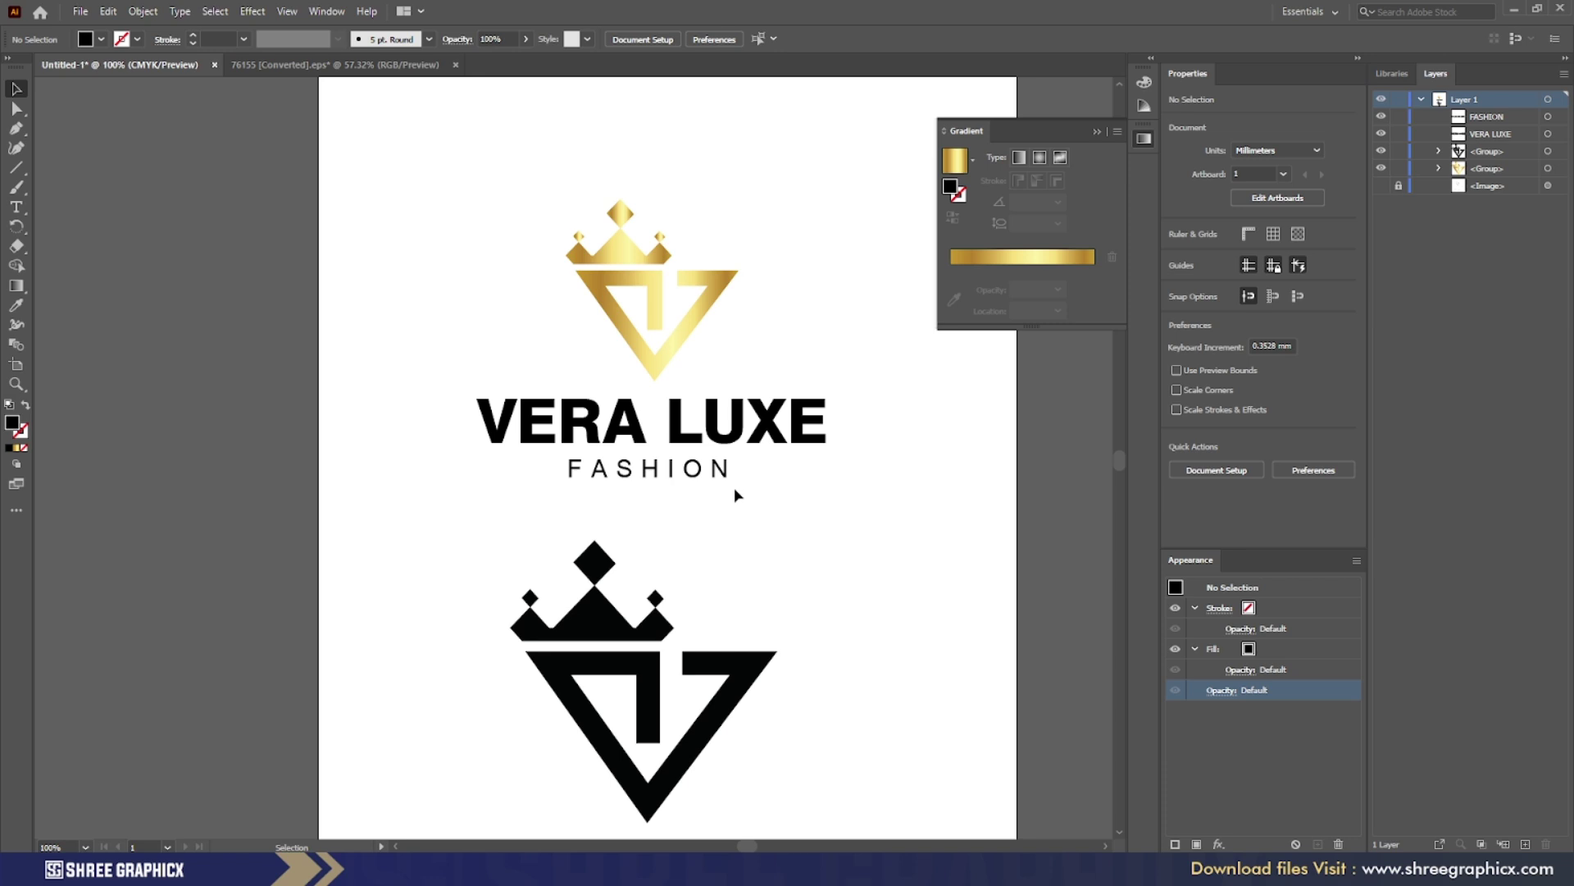
Move the gold logo together with its VERA LUXE and FASHION text to the upper part of the artboard
key("ctrl+minus")
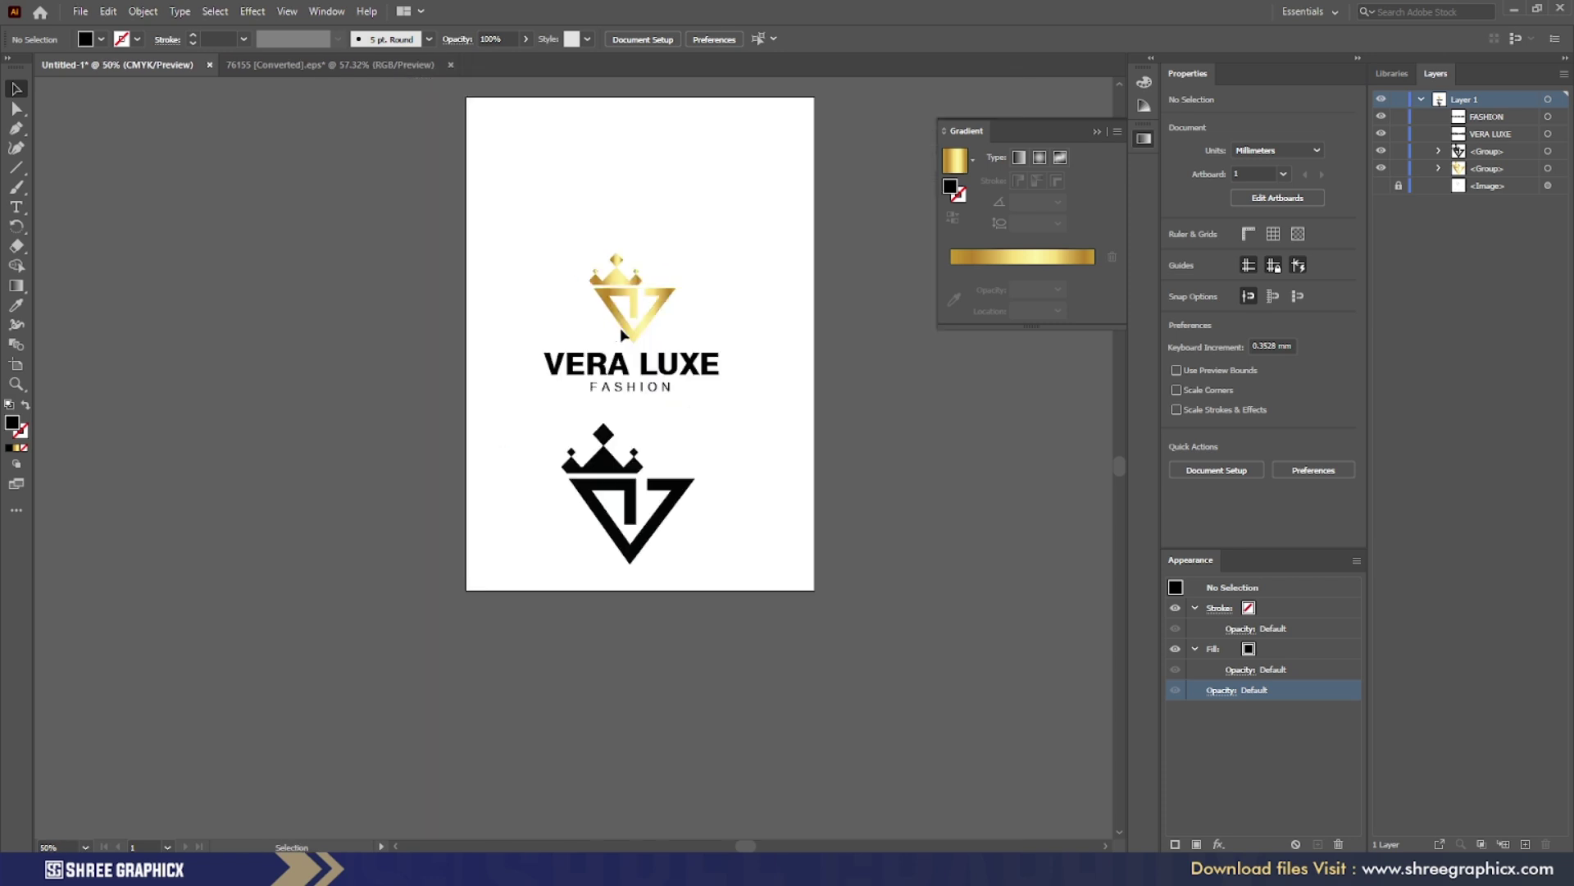
left_click_drag(462, 172, 795, 451)
left_click_drag(660, 278, 662, 164)
left_click(771, 219)
scroll(632, 353, "down", 1)
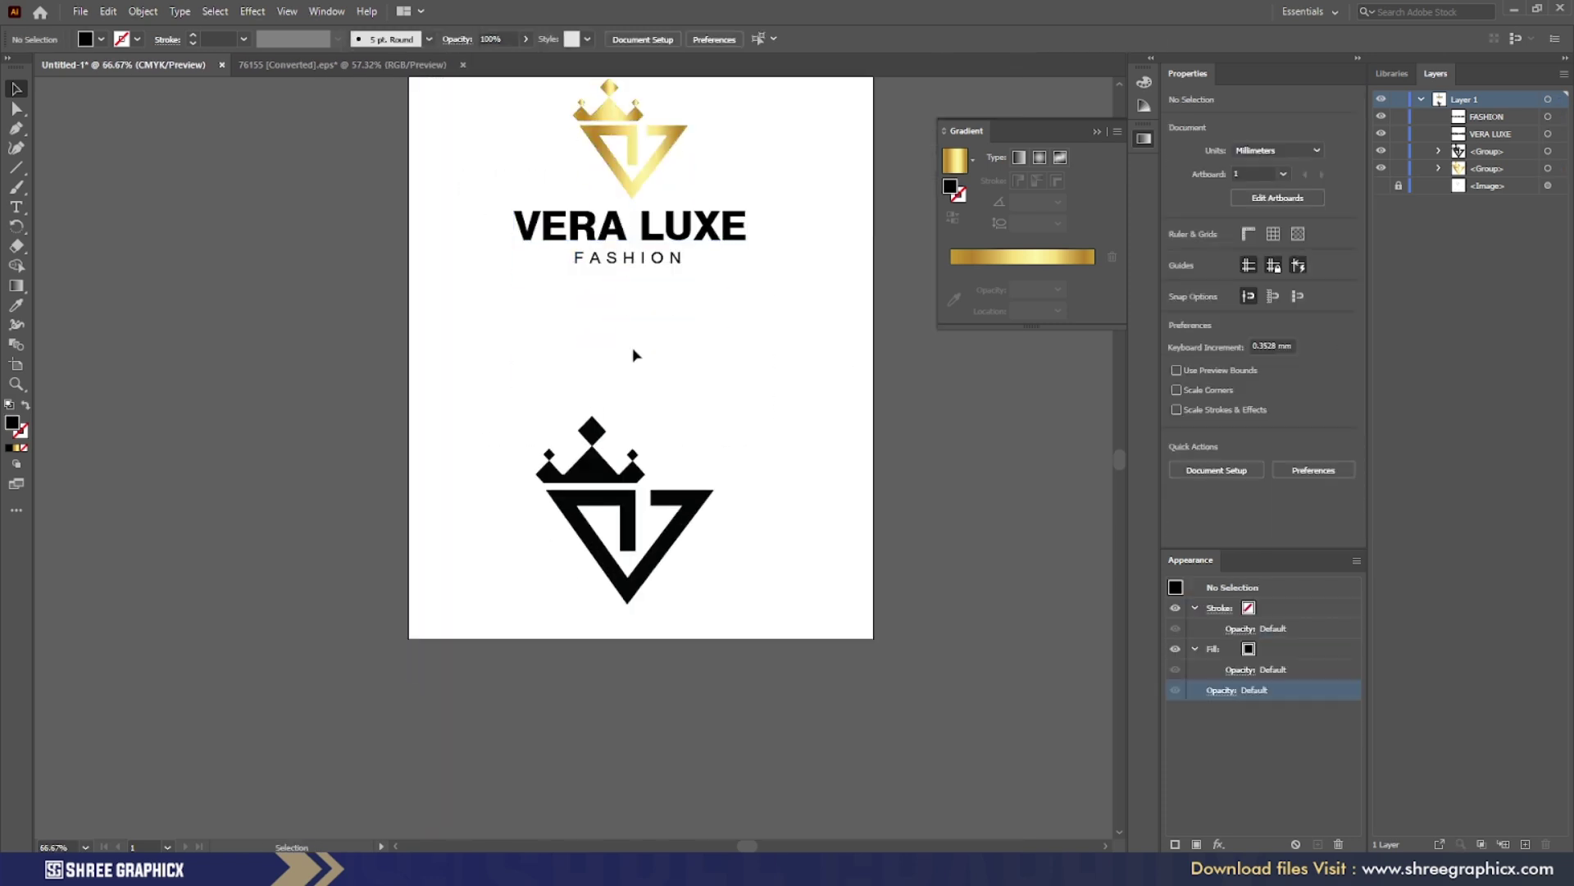
Increase the letter tracking of the FASHION text to about 490
scroll(633, 348, "up", 6)
key("ctrl+minus")
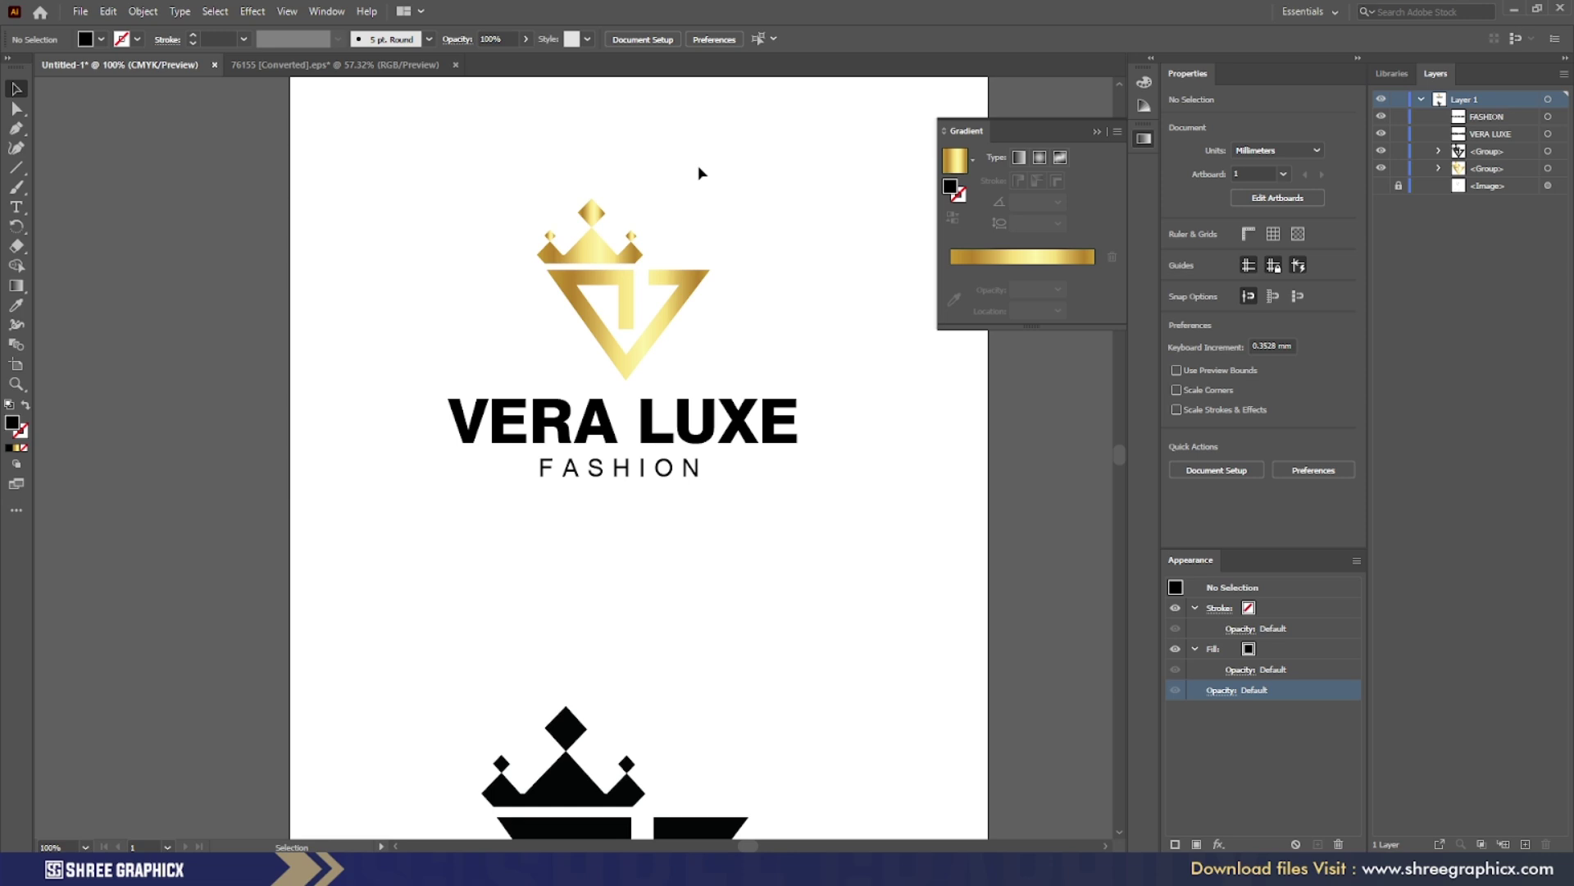
double_click(672, 474)
key("ctrl+a")
left_click(1290, 453)
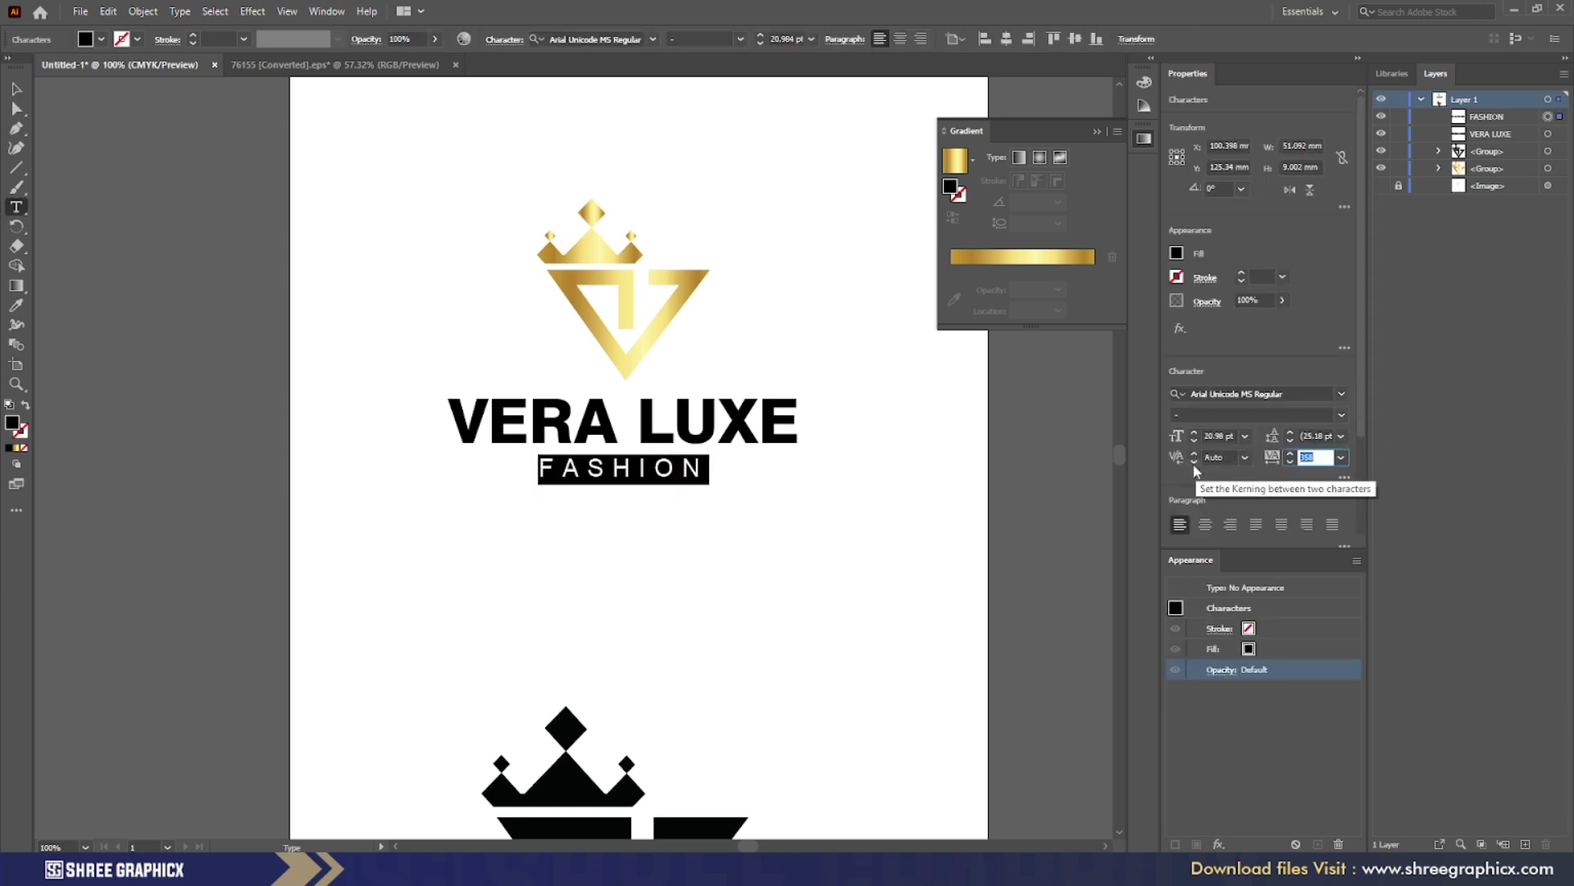
key("Up")
key("Up")
key("Up")
key("Up")
key("Up")
key("Up")
key("Up")
key("Up")
key("Up")
key("Up")
key("Up")
key("Up")
key("Up")
key("Up")
key("Up")
key("Up")
key("Up")
key("Up")
key("Up")
key("Up")
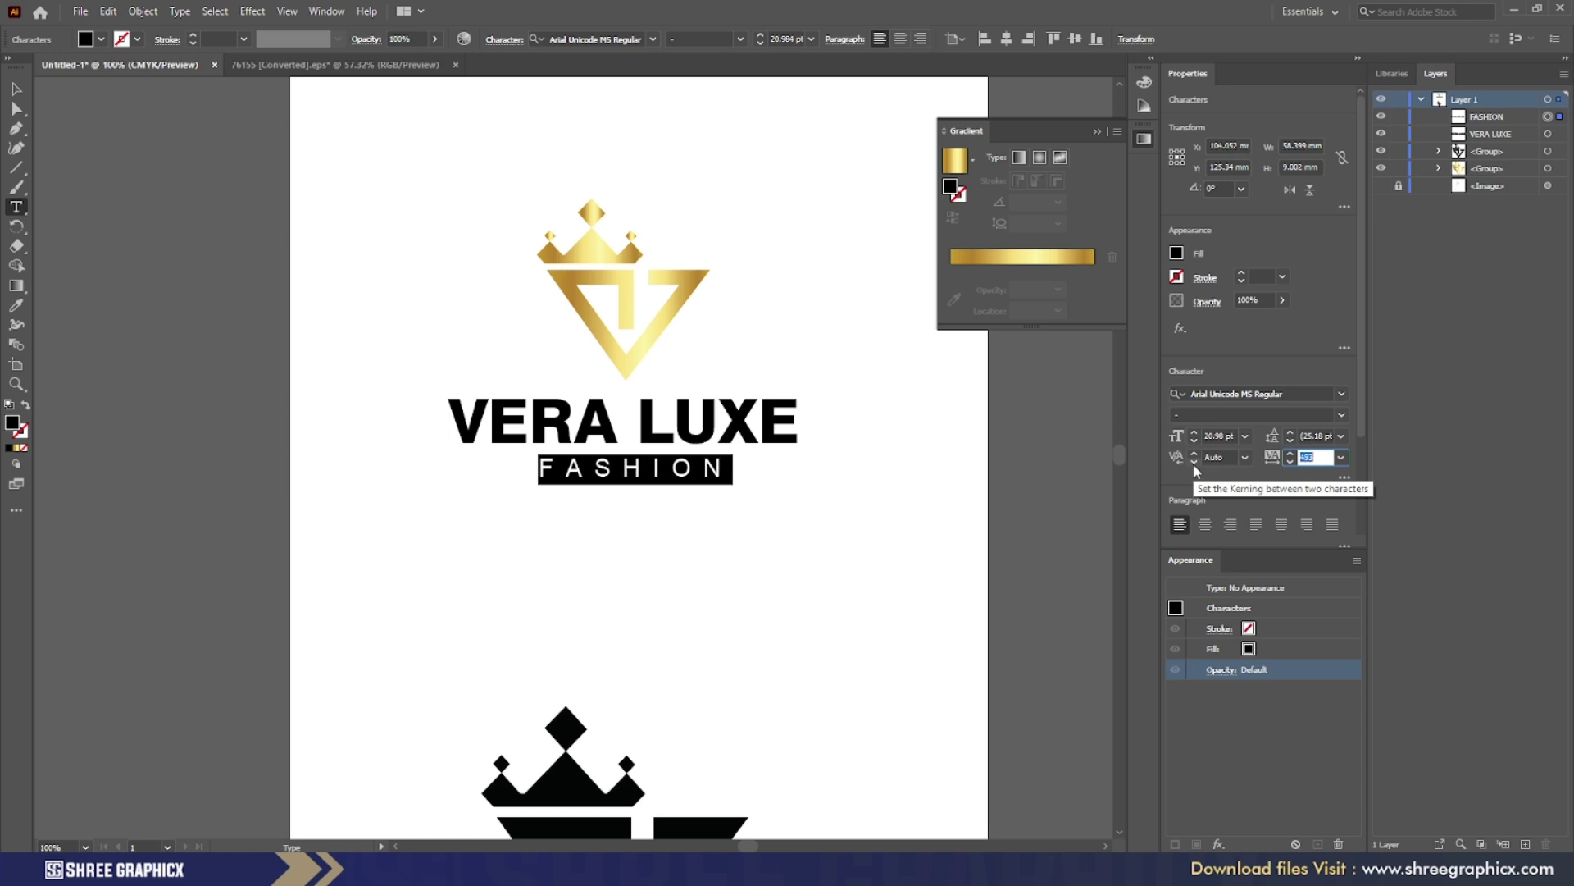
Centre the widened FASHION under VERA LUXE and align both texts horizontally with the gold logo
key("Escape")
left_click(717, 399, "shift")
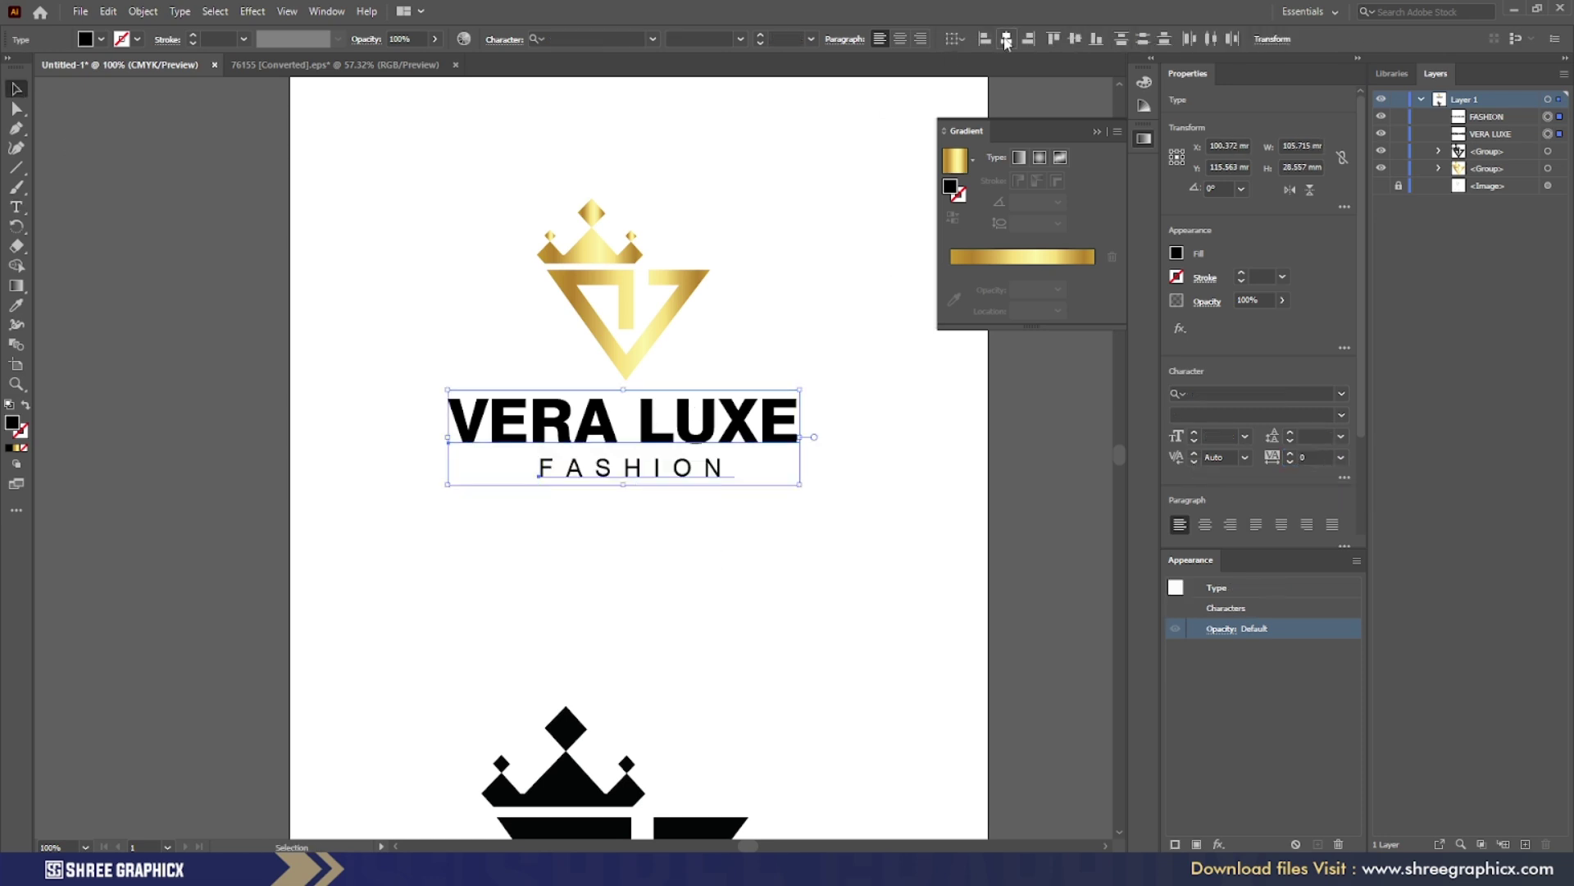
left_click(1007, 41)
left_click(626, 299, "shift")
left_click(551, 39)
left_click(895, 418)
scroll(611, 237, "up", 1)
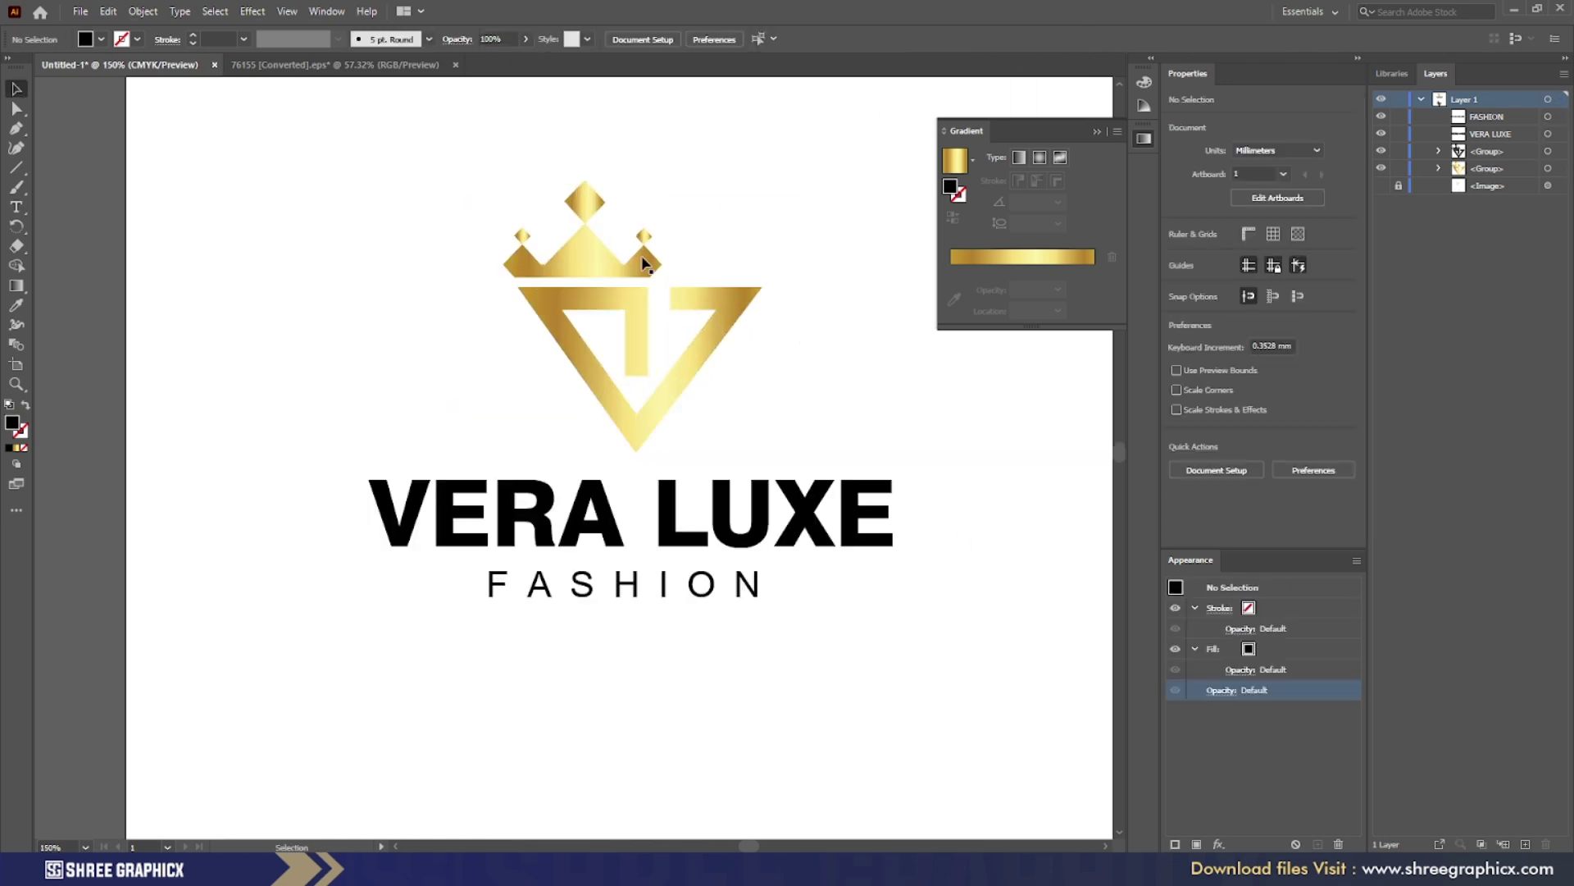
left_click_drag(952, 380, 878, 376)
scroll(1108, 428, "up", 1)
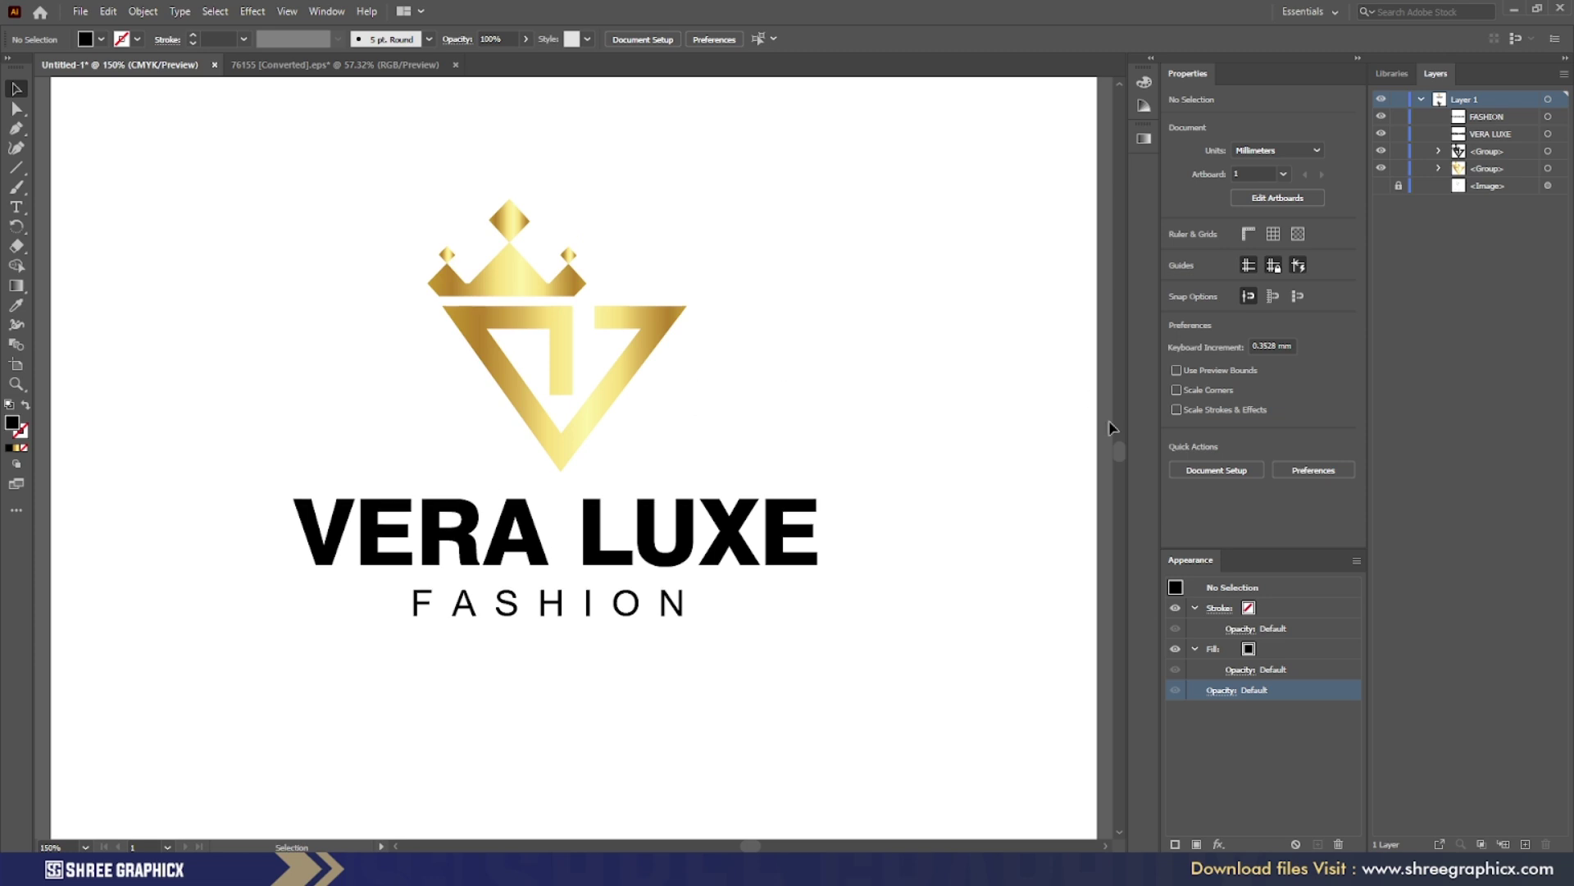
left_click_drag(1119, 451, 1118, 449)
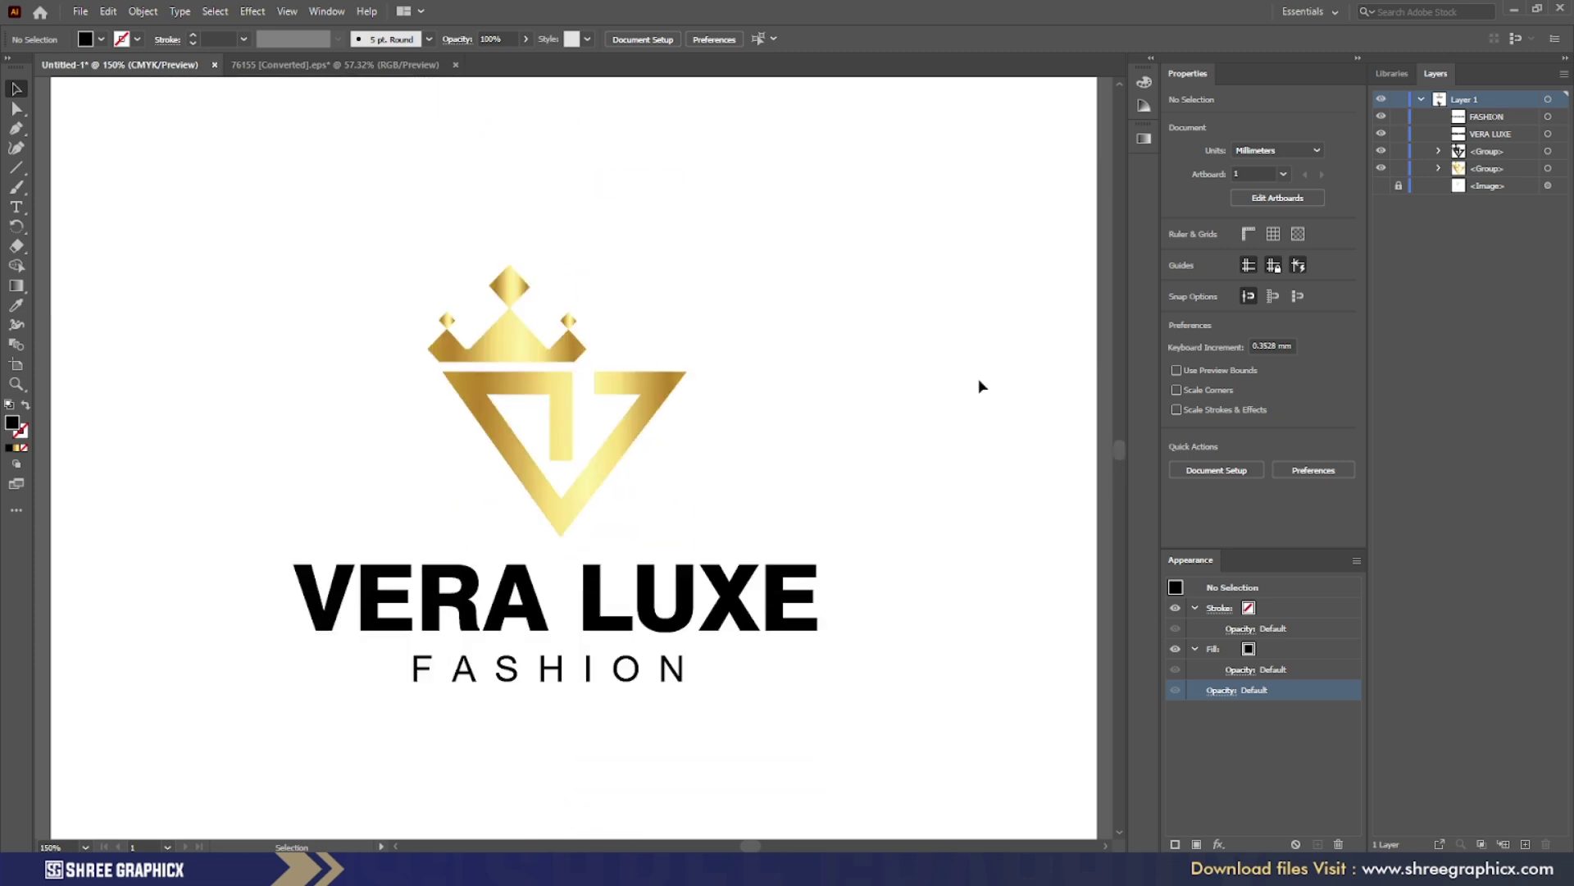